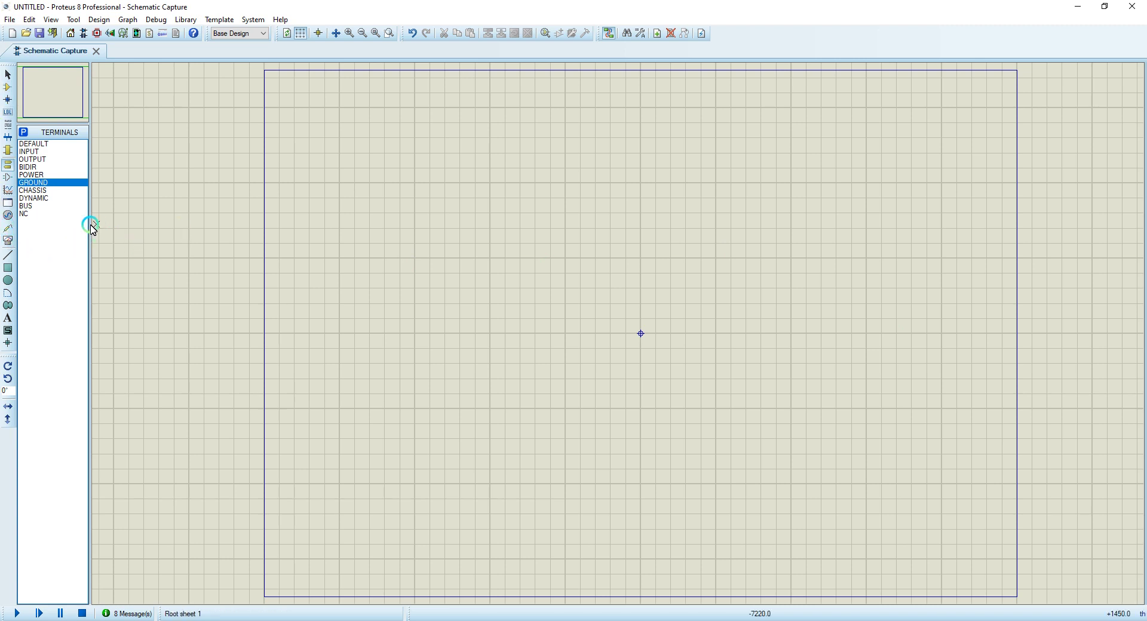
Examine the symbols of the available virtual instruments, from the oscilloscope and logic analyser through the voltmeters and ammeters to the wattmeter.
left_click(8, 240)
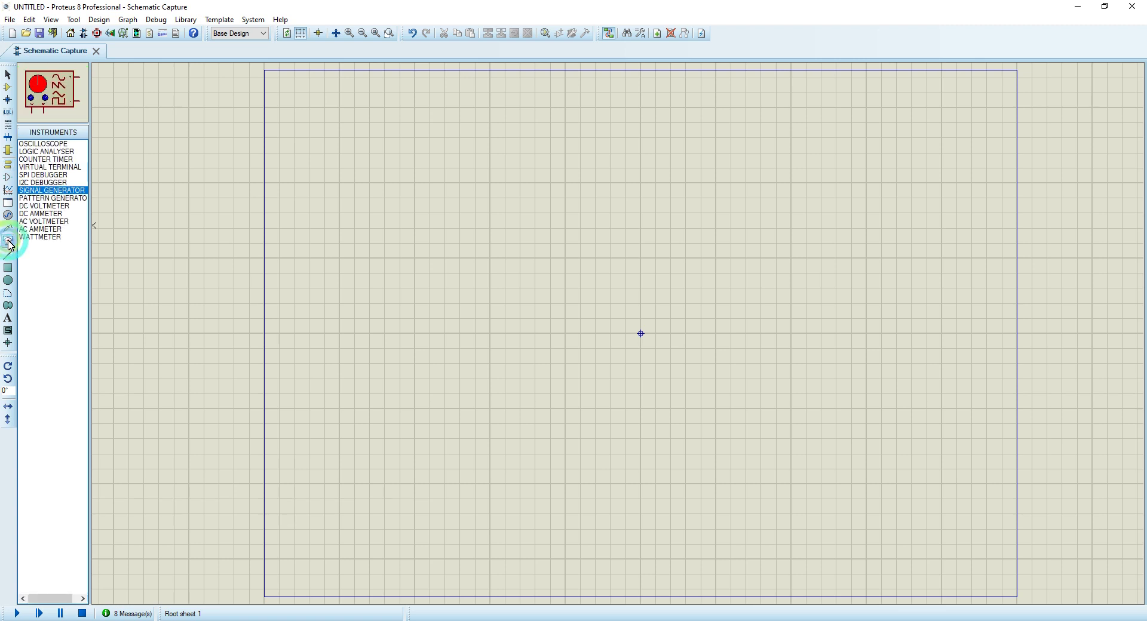
left_click(37, 144)
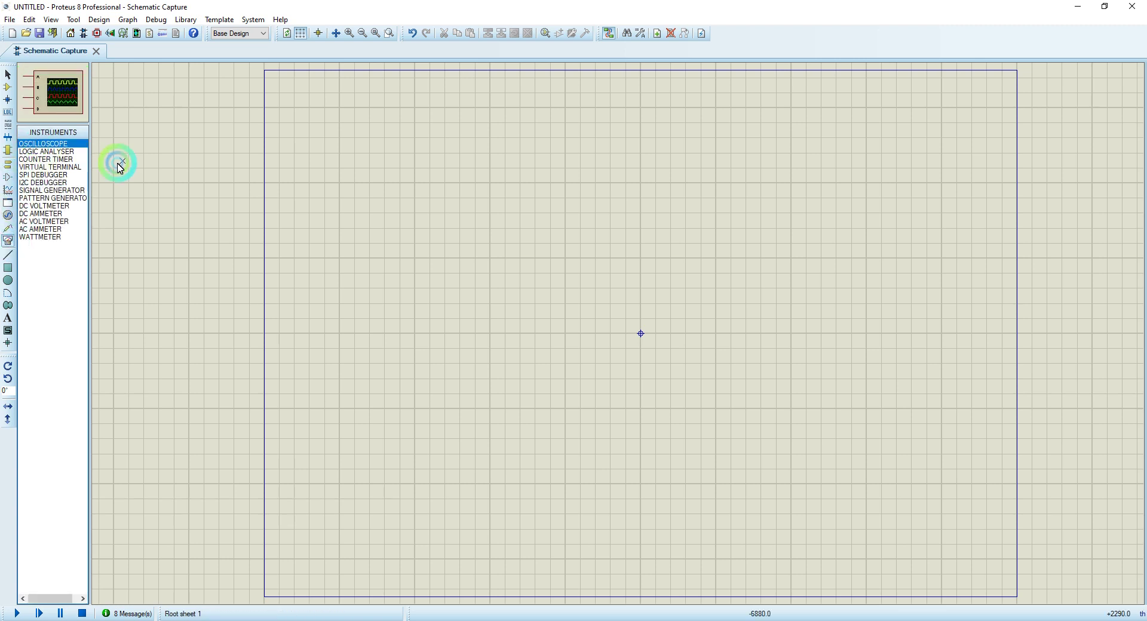
left_click(33, 151)
left_click(35, 160)
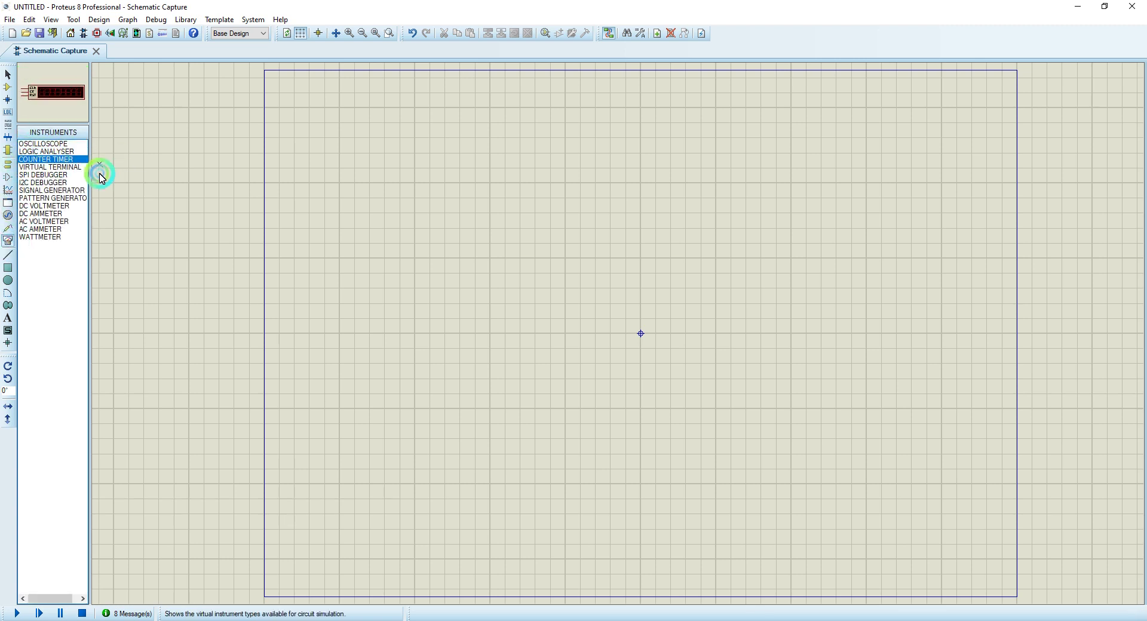
left_click(48, 168)
left_click(54, 174)
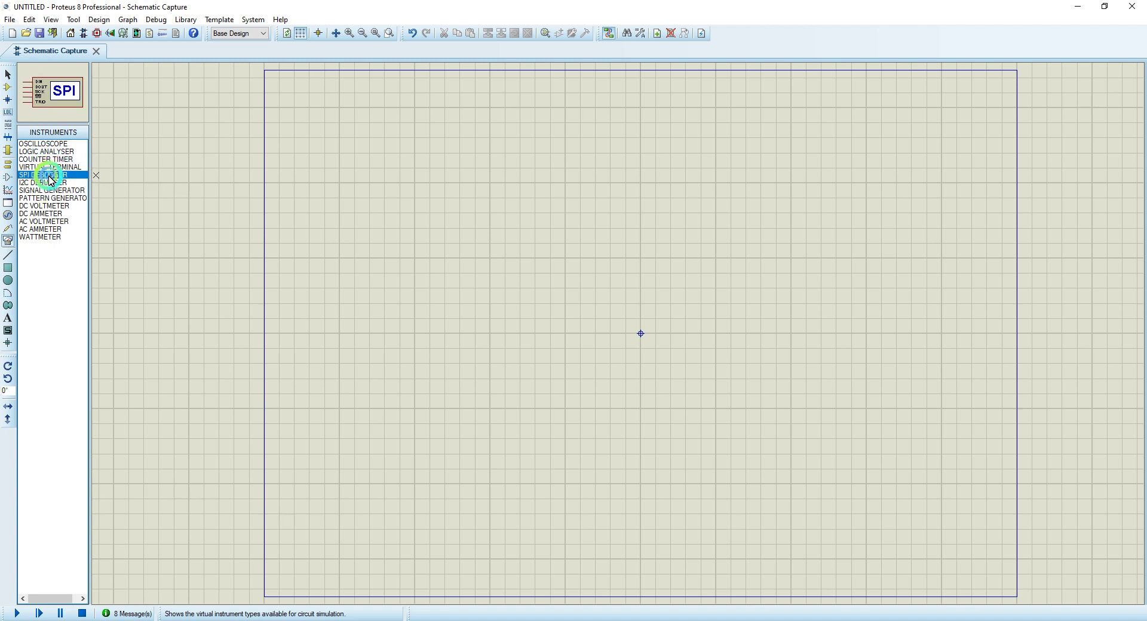
left_click(45, 207)
left_click(44, 216)
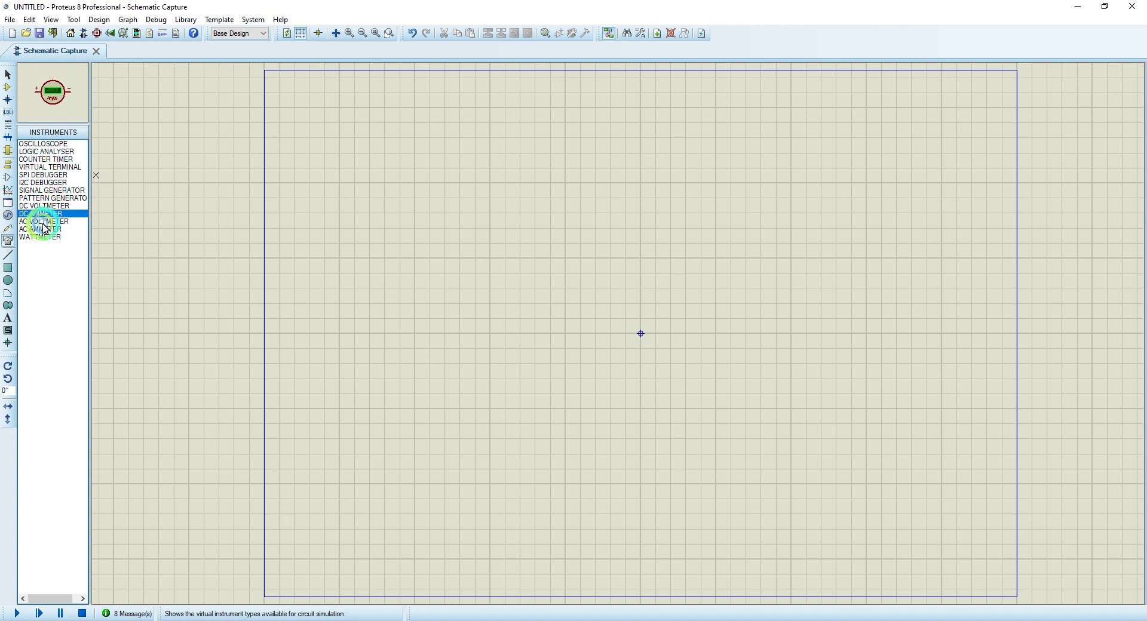
left_click(44, 223)
left_click(41, 238)
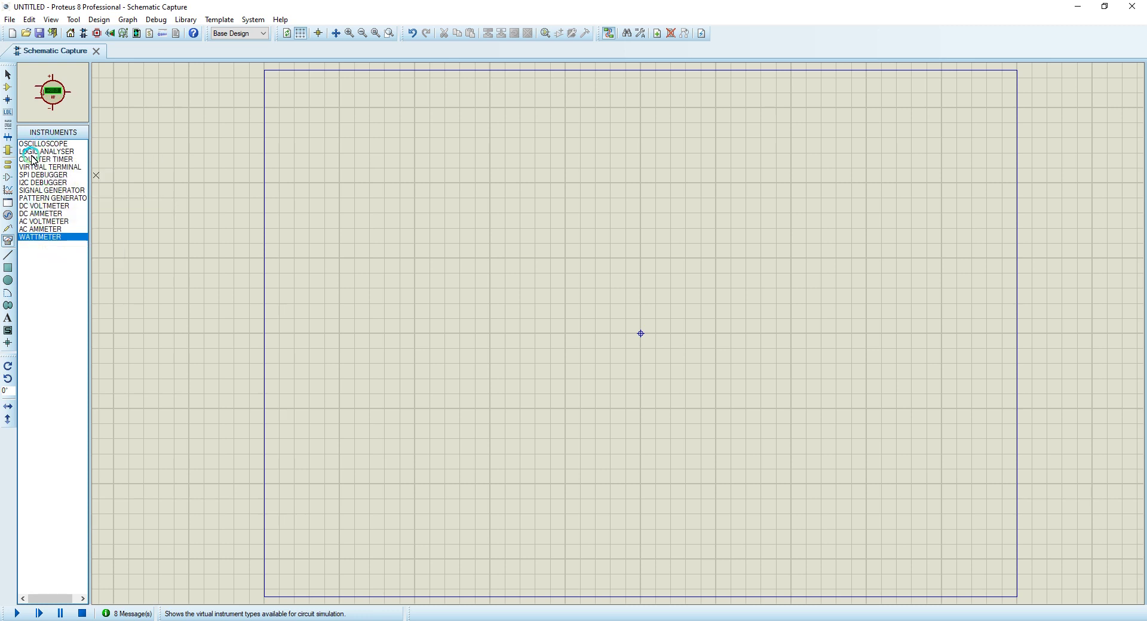
Place a VSINE AC source in the upper part of the sheet and a VSOURCE DC source below it.
left_click(8, 86)
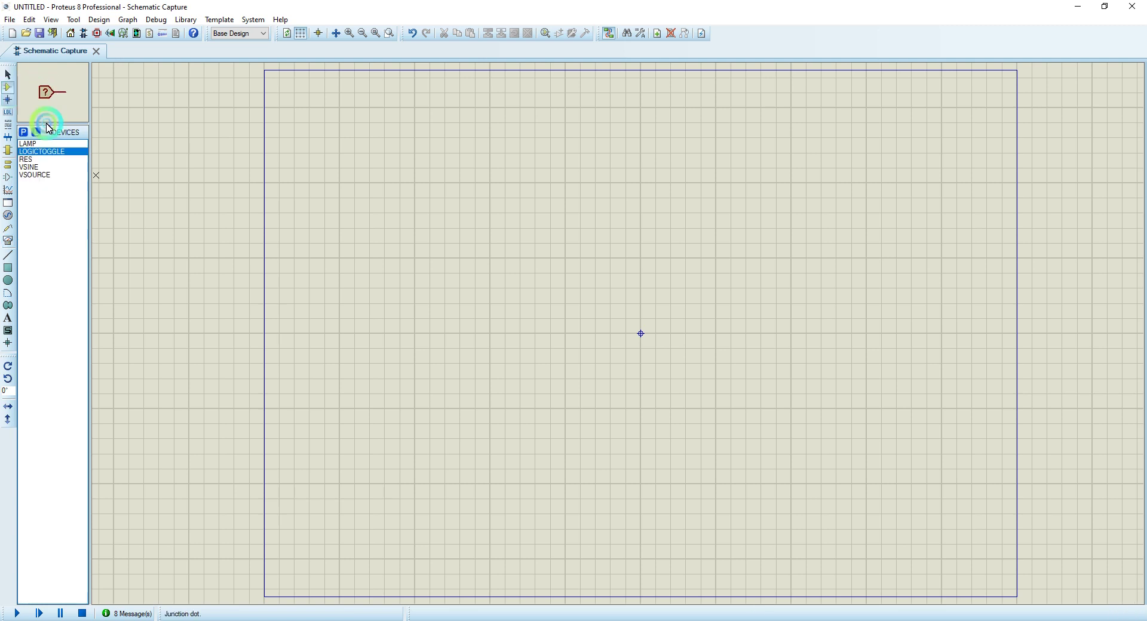
left_click(30, 167)
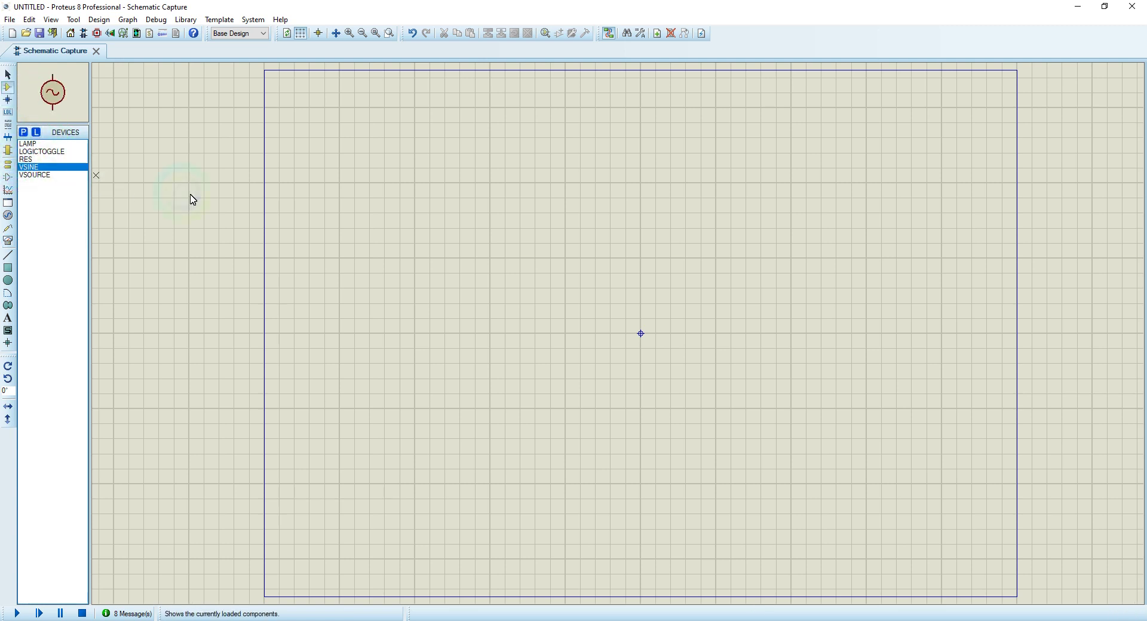
left_click(409, 213)
left_click(518, 246)
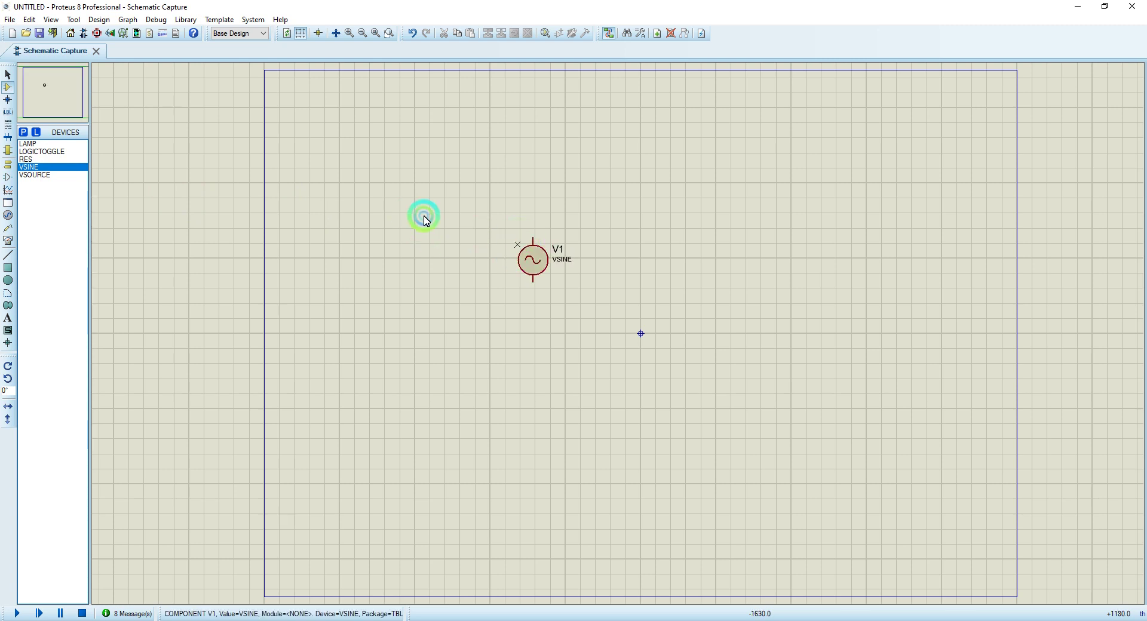
left_click(34, 175)
left_click(528, 365)
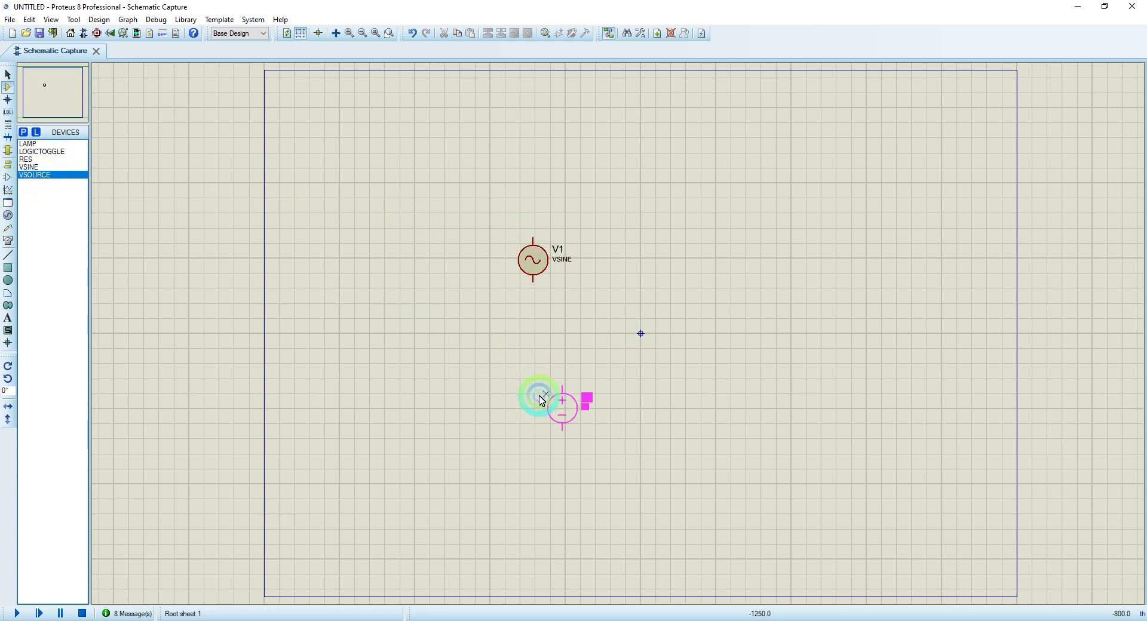
left_click(515, 380)
Place two LAMP components, one to the right of the AC source and one to the right of the DC source.
left_click(27, 144)
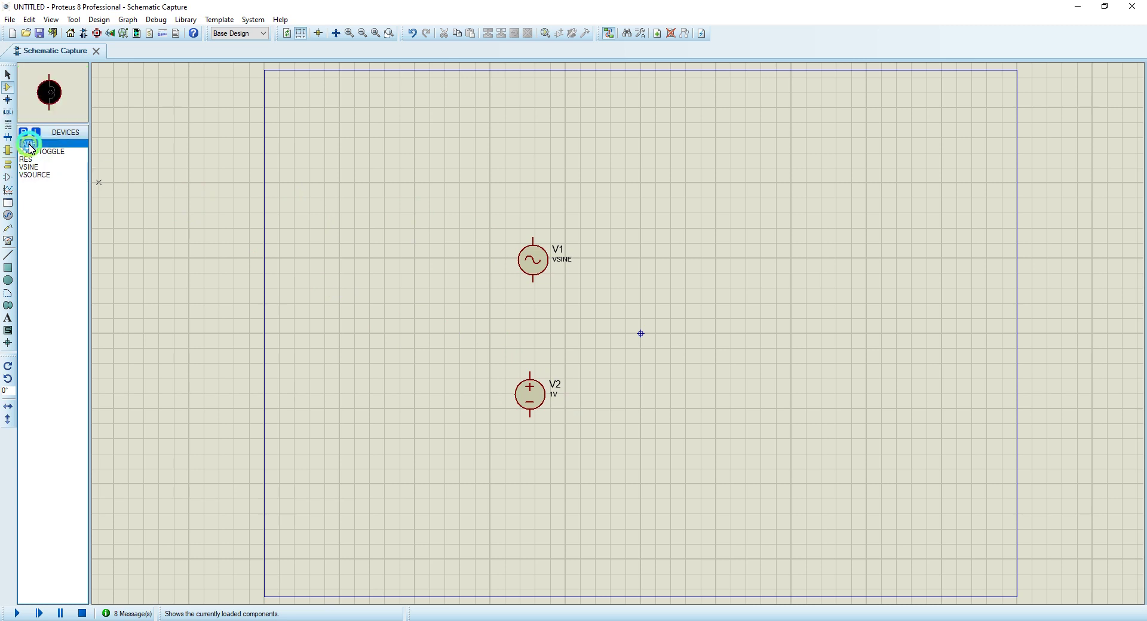
left_click(709, 243)
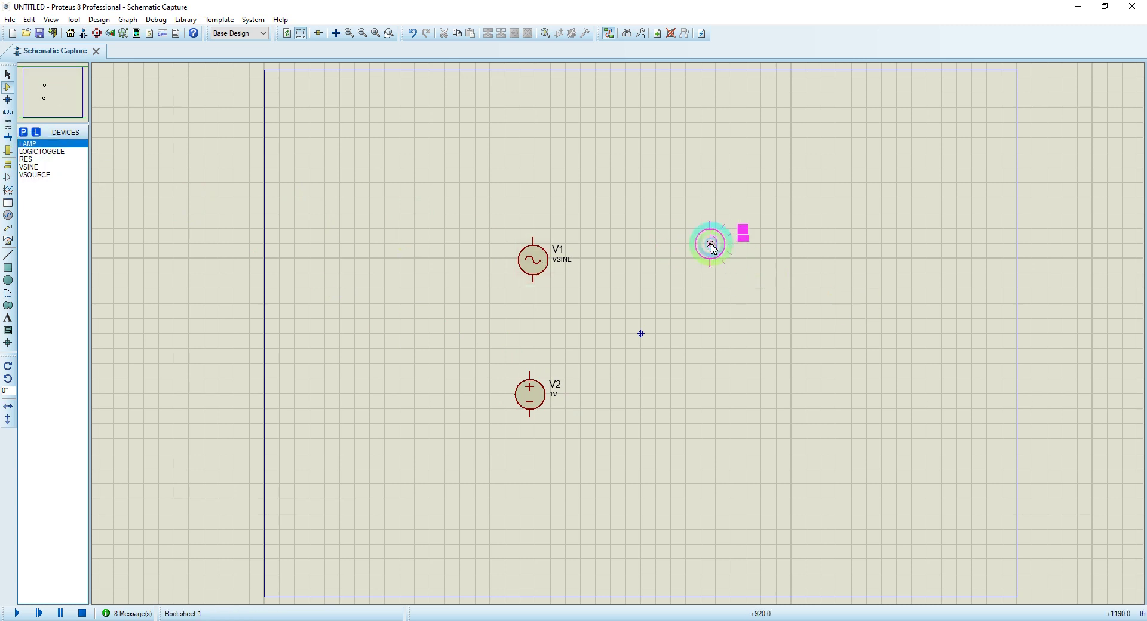
left_click(711, 244)
left_click(702, 381)
left_click(710, 385)
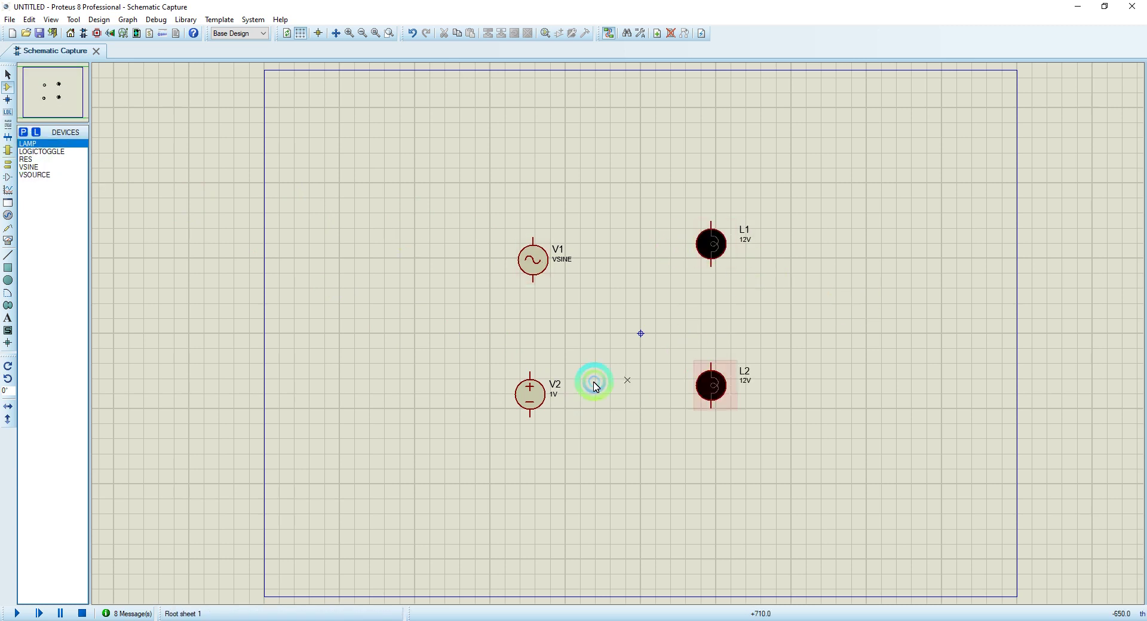
Wire both terminals of the DC source V2 to lamp L2 to form a closed rectangular loop.
left_click(531, 372)
left_click(530, 327)
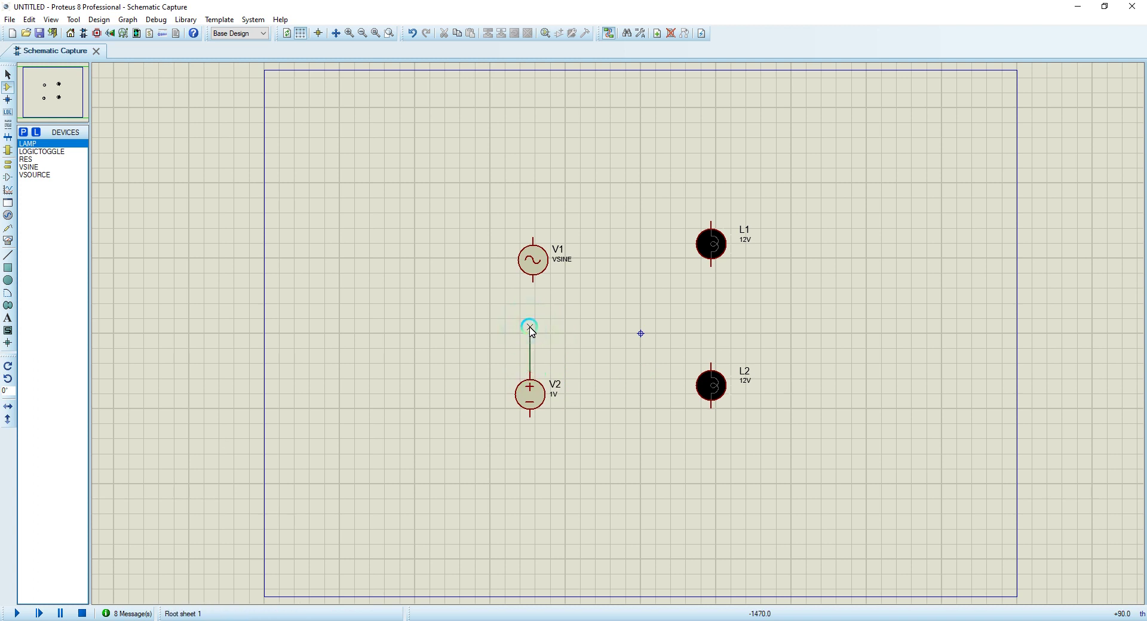
left_click(711, 363)
left_click(501, 465)
left_click(535, 428)
double_click(530, 462)
left_click(604, 457)
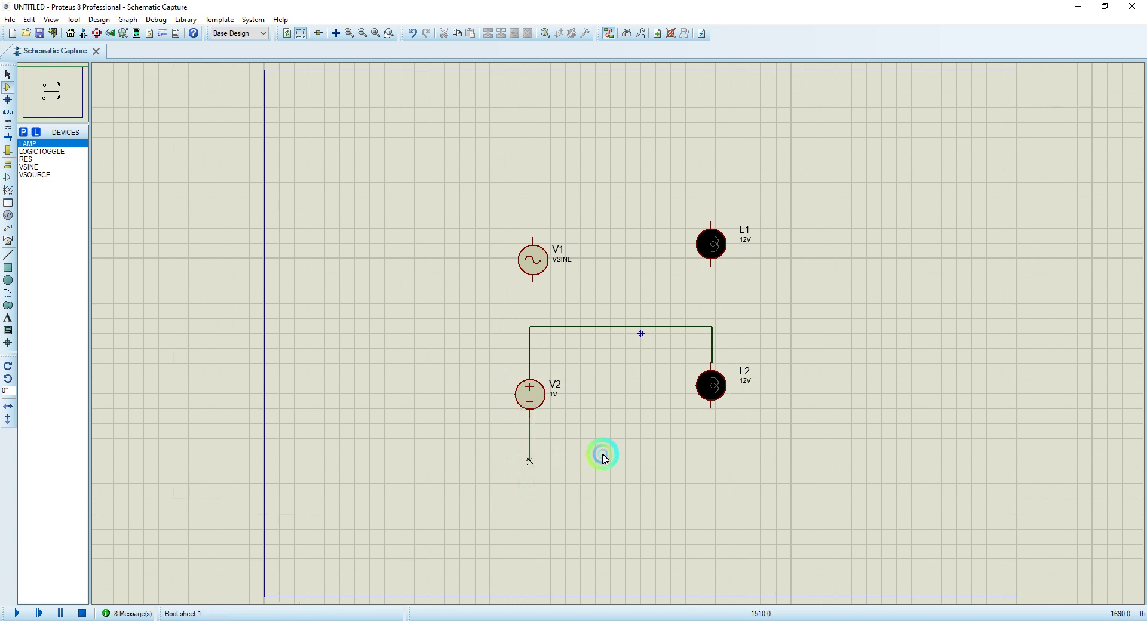
left_click(699, 432)
left_click(711, 409)
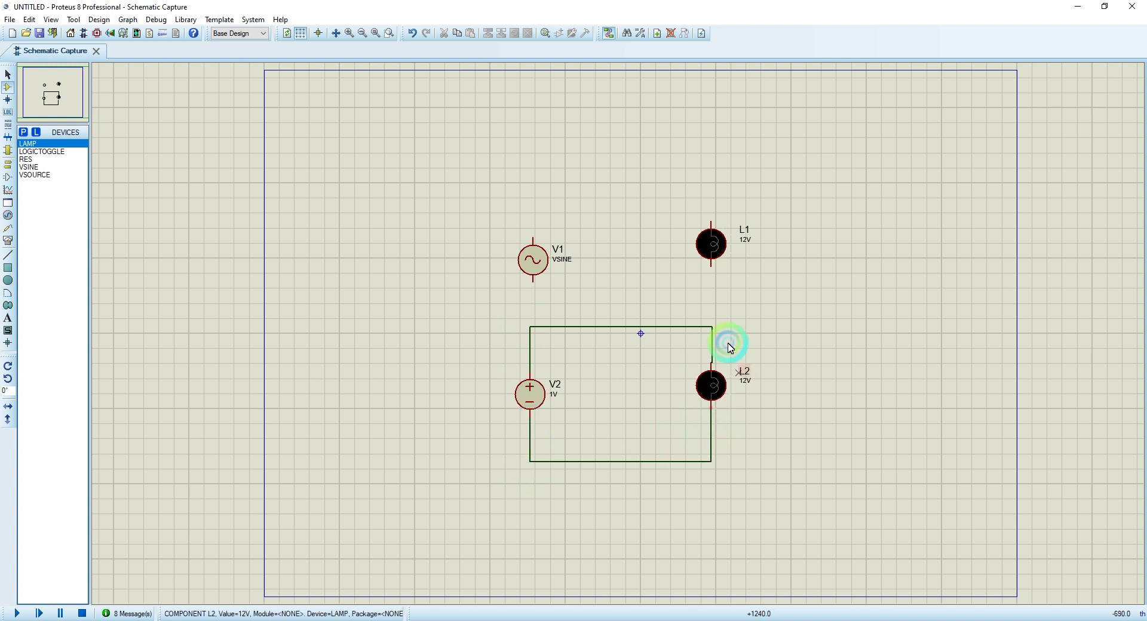
Set the value of the DC source V2 to 12V.
double_click(553, 394)
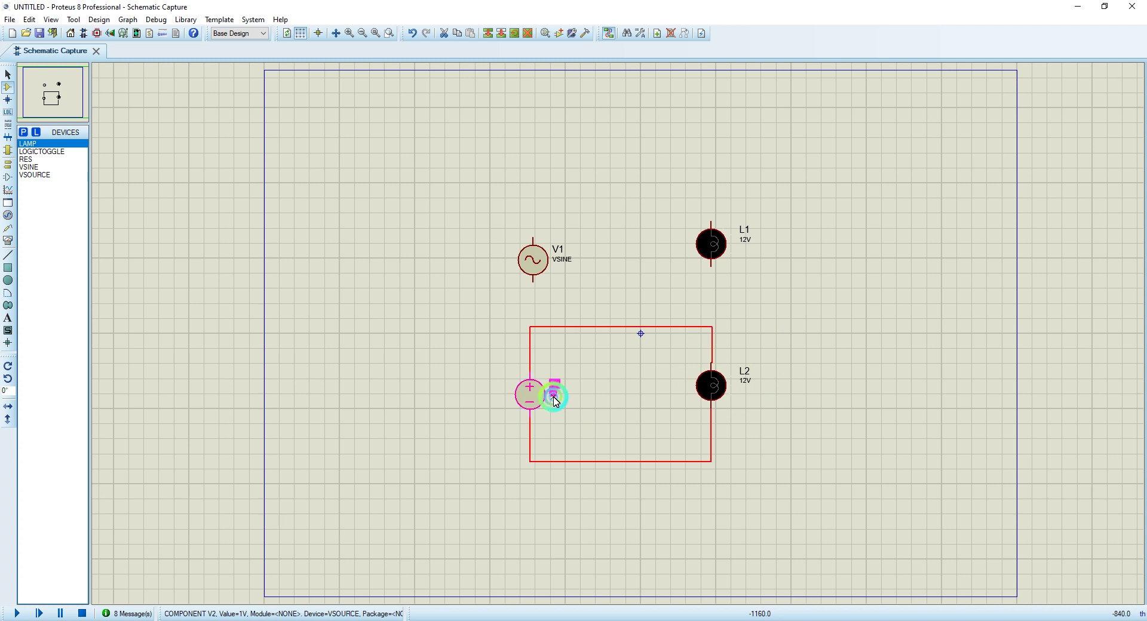
double_click(516, 217)
type("2")
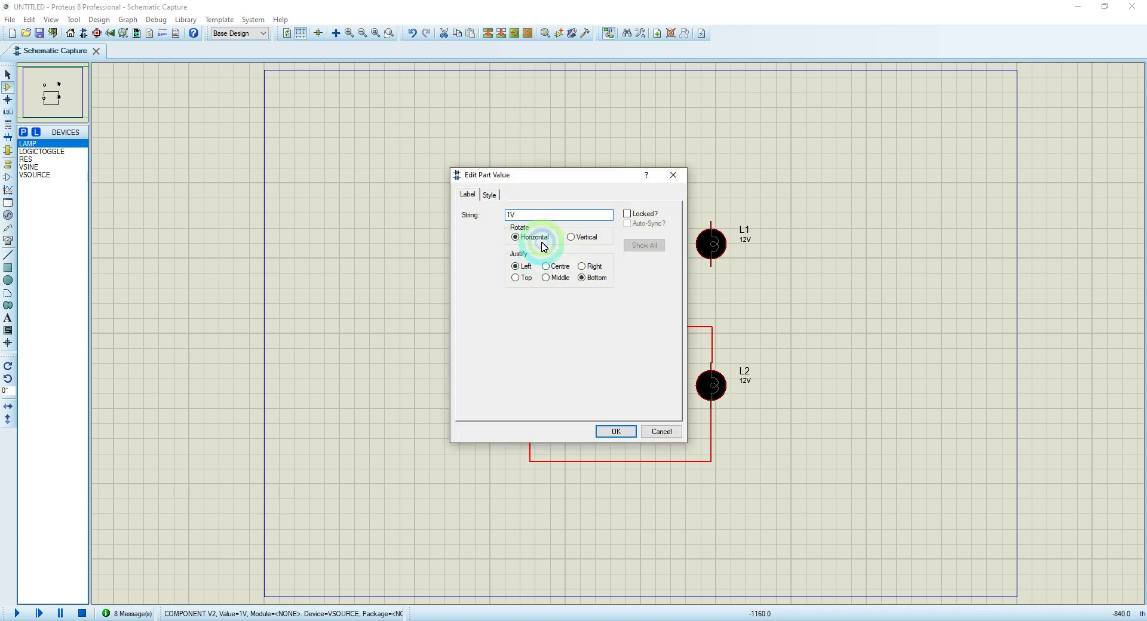
left_click(612, 427)
left_click(573, 239)
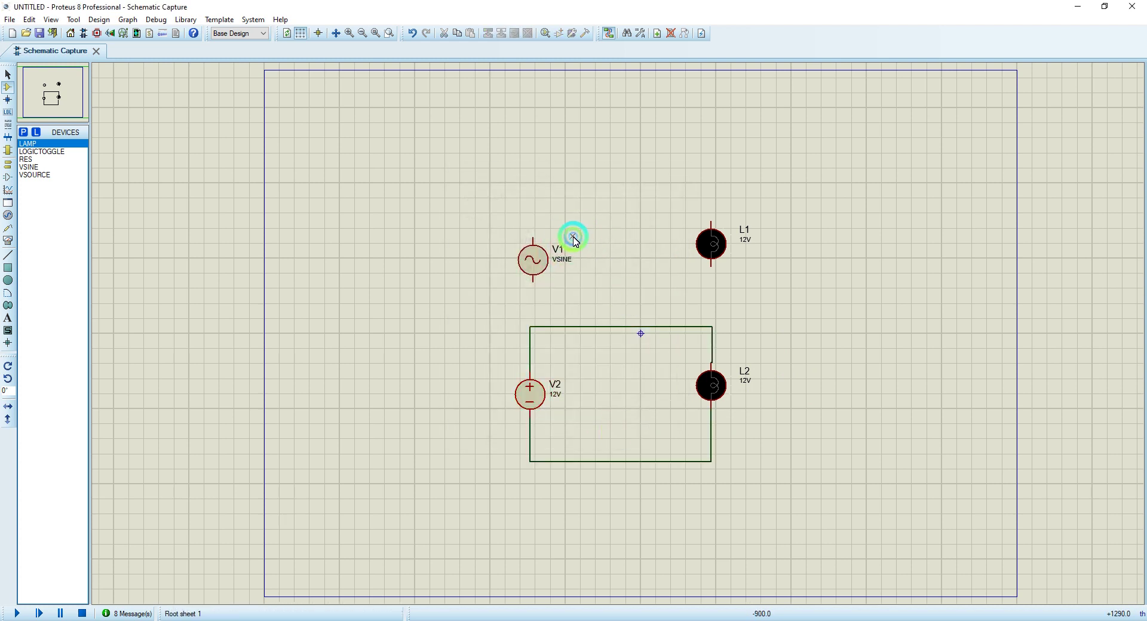
Wire both terminals of the AC source V1 to lamp L1 to form a closed rectangular loop.
left_click(533, 238)
left_click(536, 179)
left_click(706, 180)
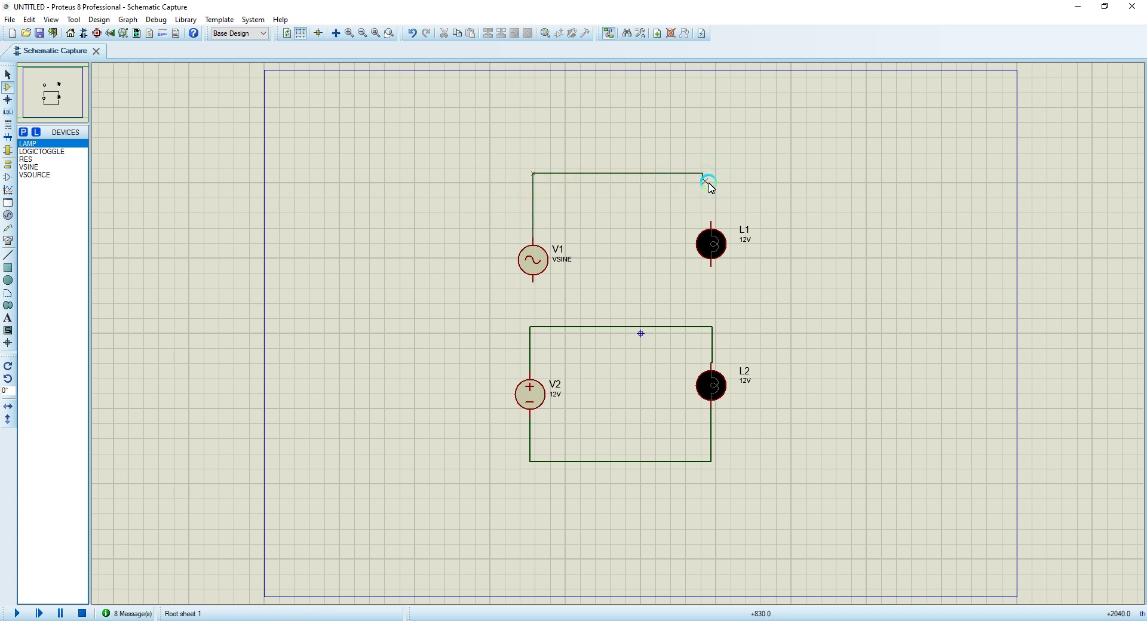
left_click(711, 225)
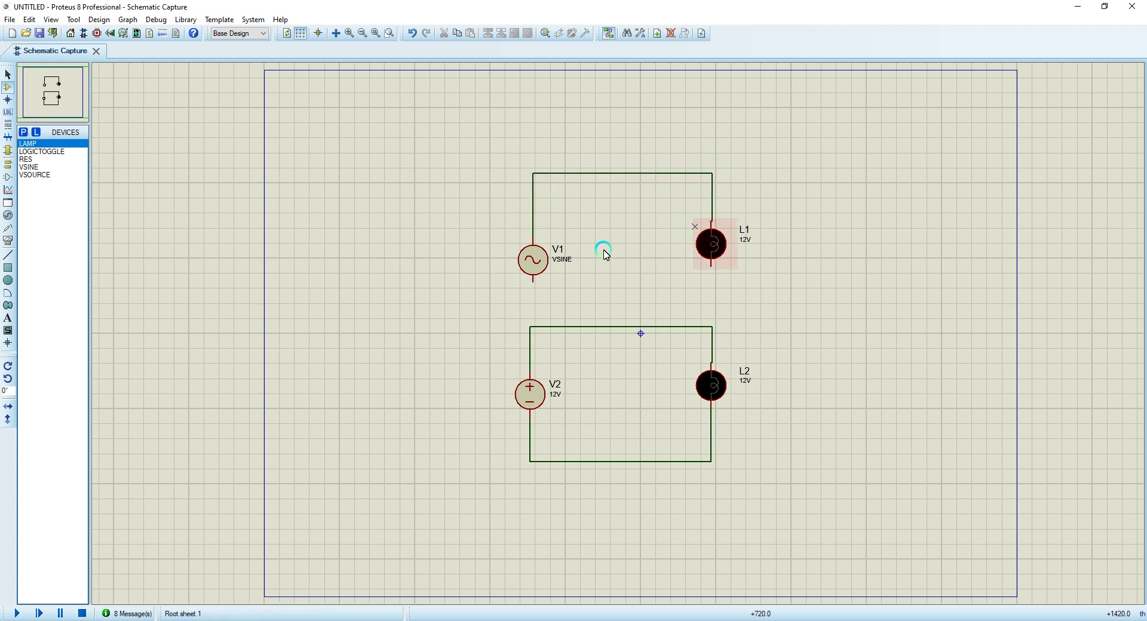
left_click(532, 281)
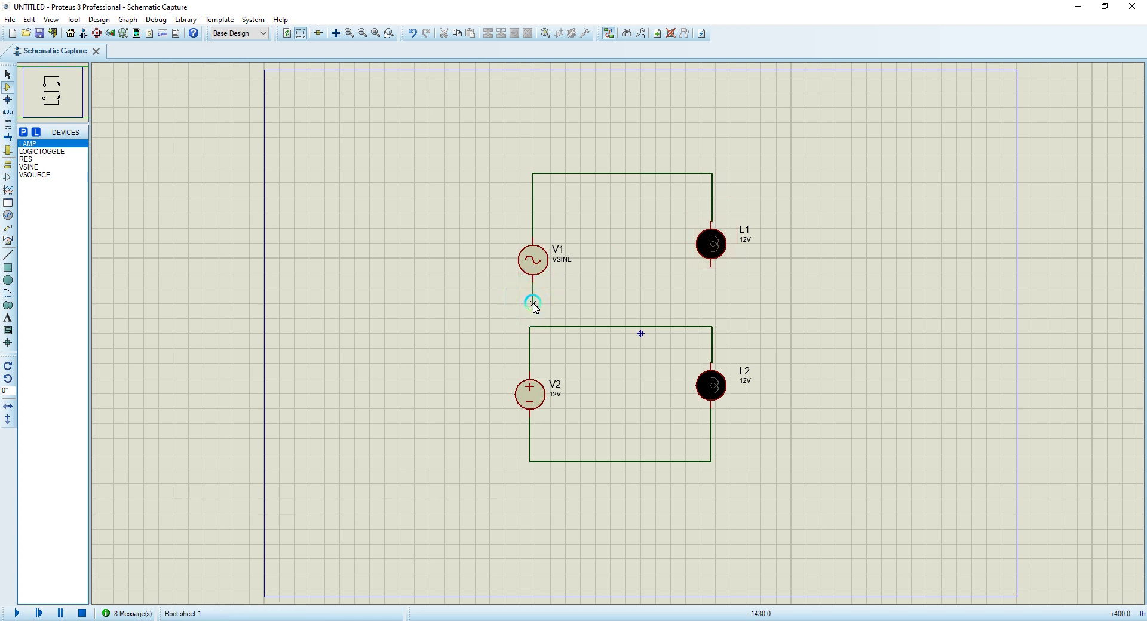
left_click(532, 303)
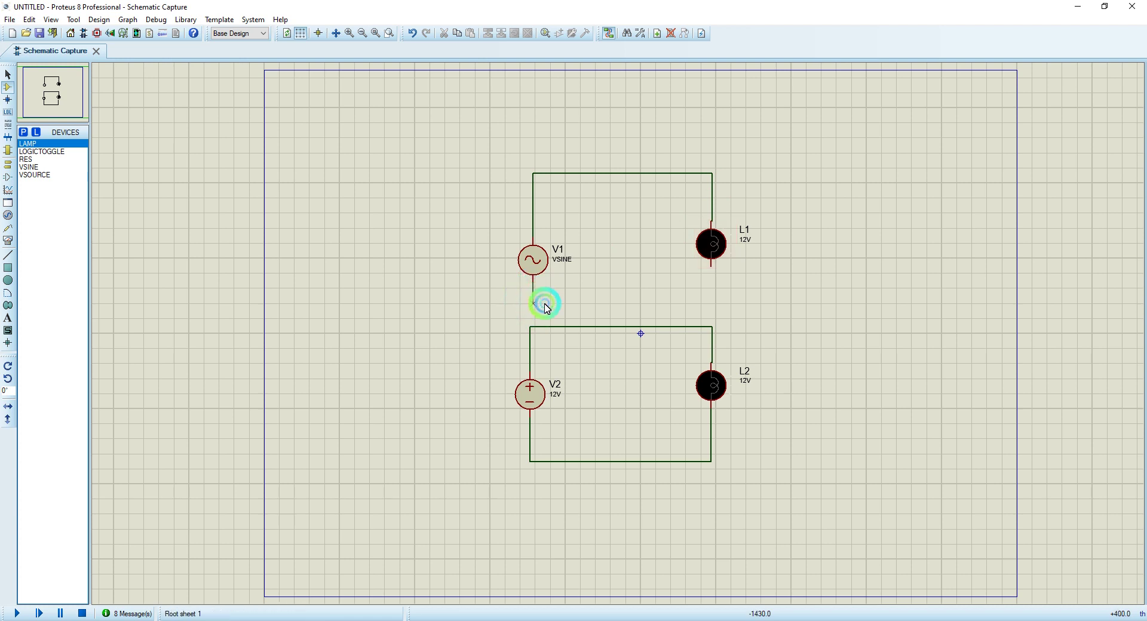
left_click(712, 267)
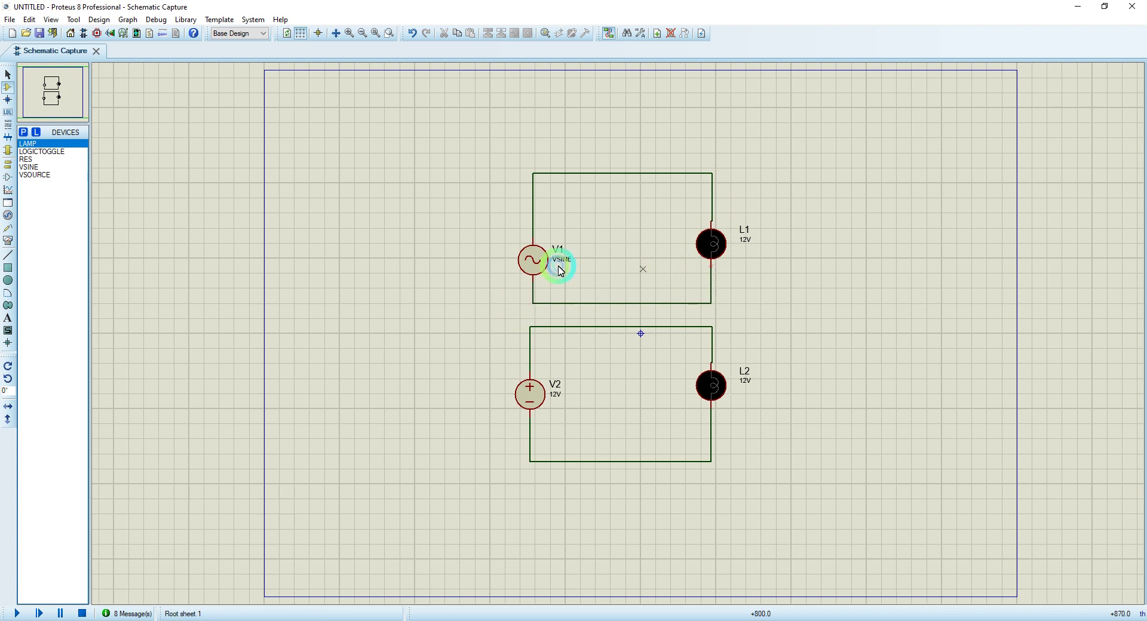
Set the value of lamp L1 to 220V.
left_click(743, 241)
left_click(744, 241)
left_click(512, 215)
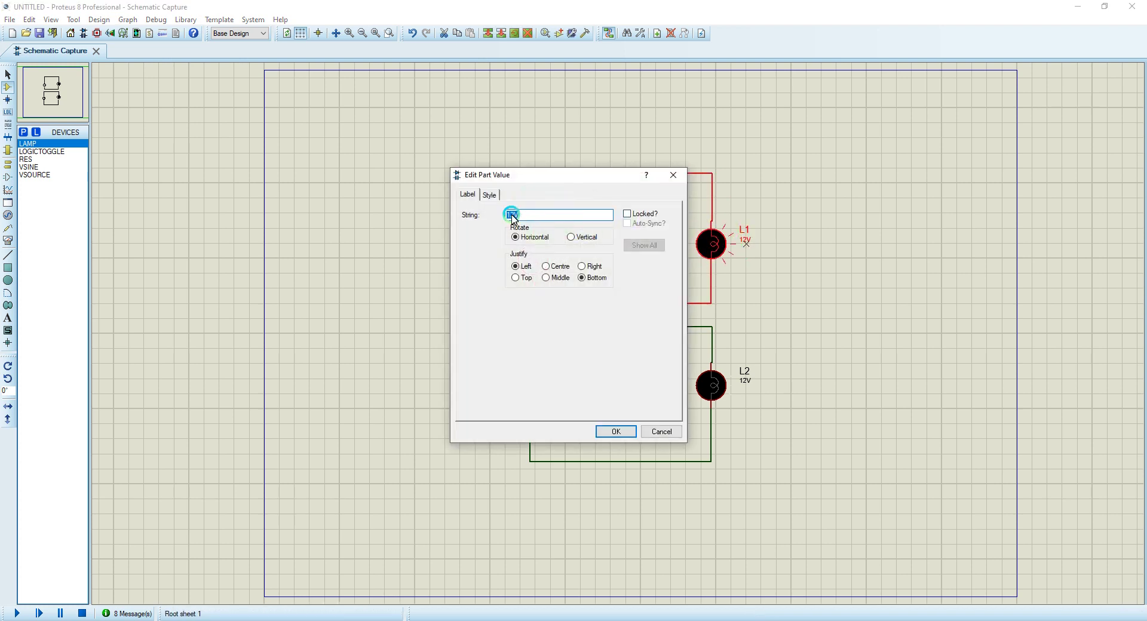
left_click_drag(509, 217, 502, 217)
type("23")
left_click(616, 431)
left_click(573, 225)
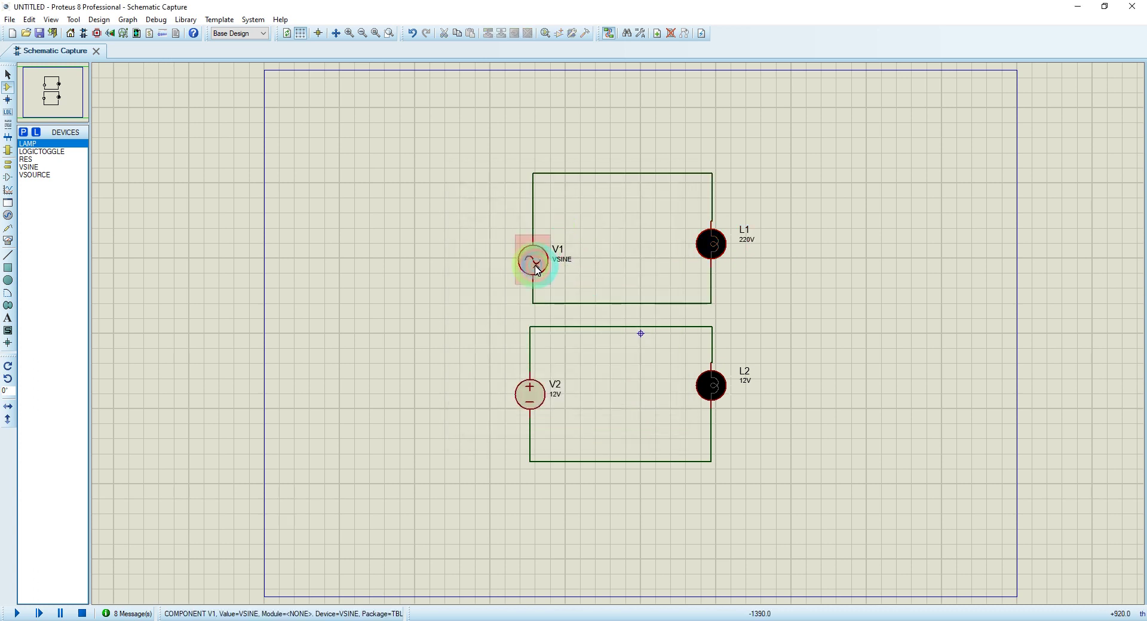
Move the AC source V1 slightly up within its loop and set its amplitude to 340V.
left_click(533, 263)
left_click_drag(536, 268, 536, 236)
double_click(533, 233)
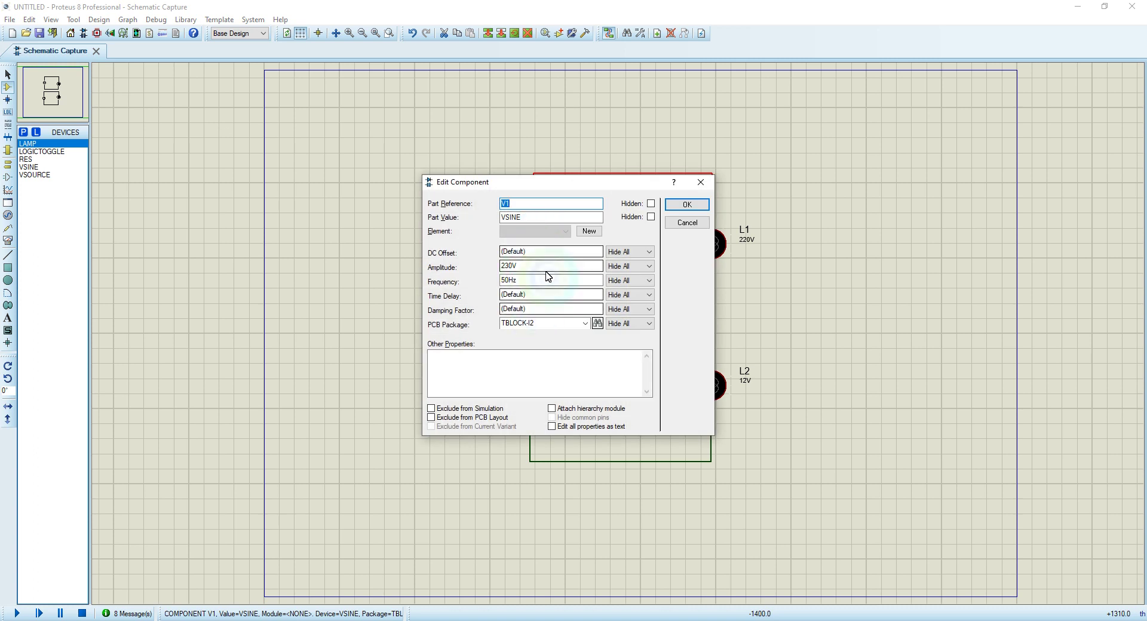
double_click(506, 268)
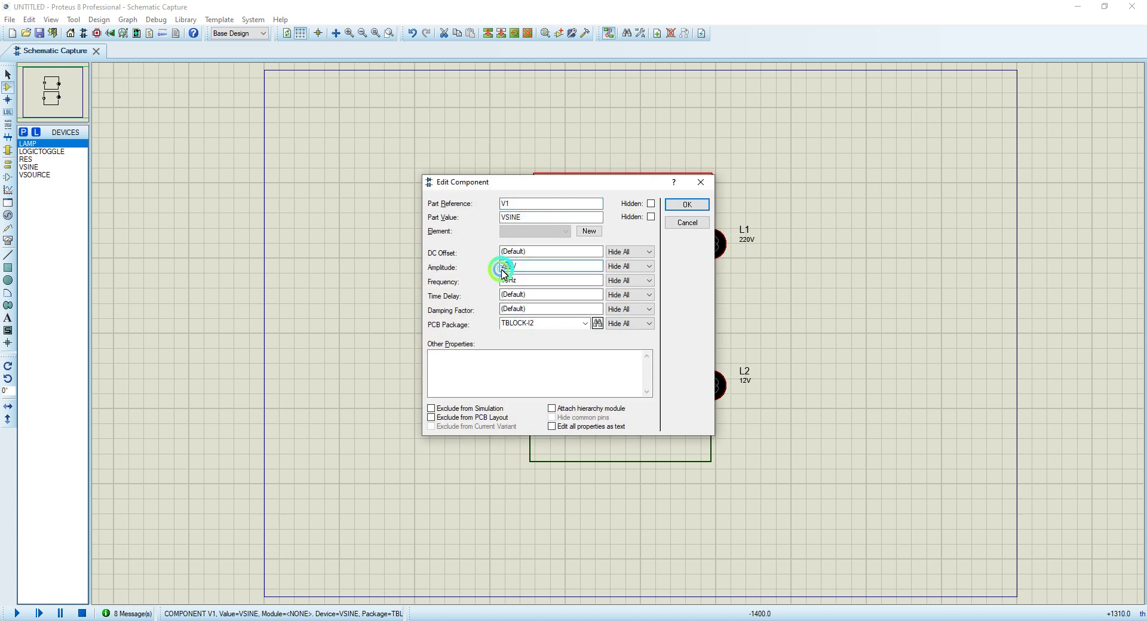
left_click(524, 266)
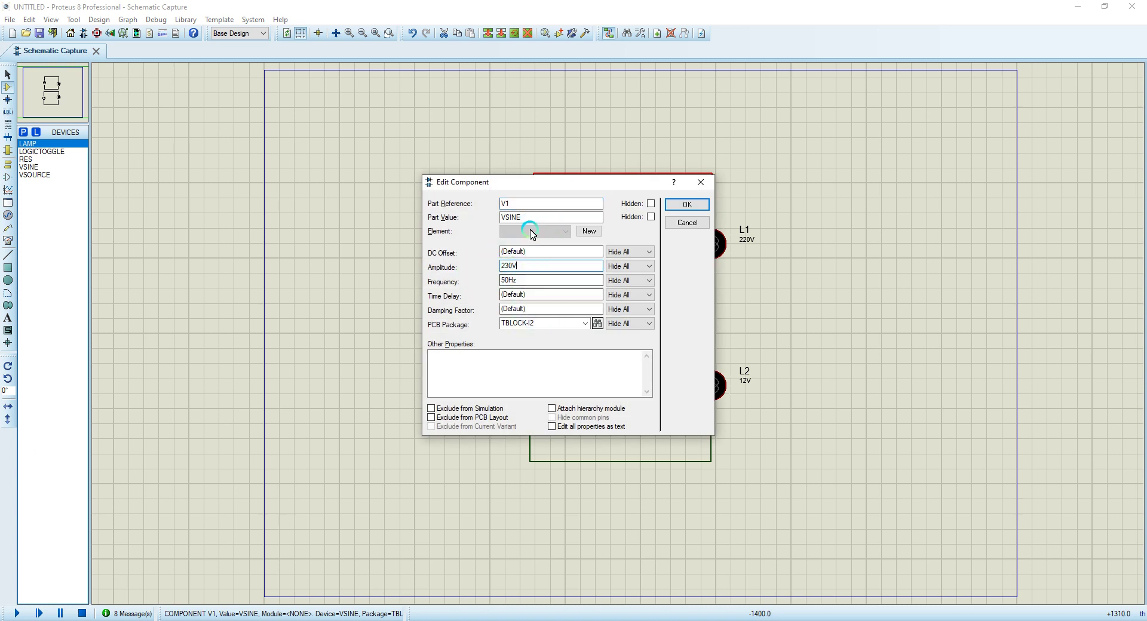
left_click(525, 186)
left_click_drag(525, 187, 340, 150)
left_click(330, 230)
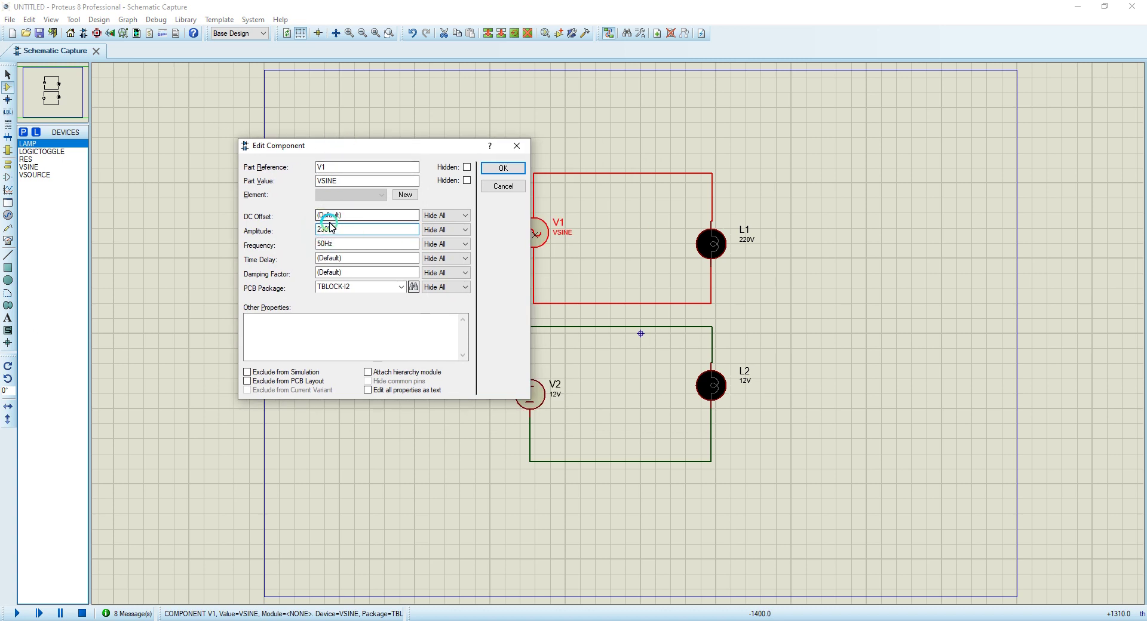
left_click(698, 225)
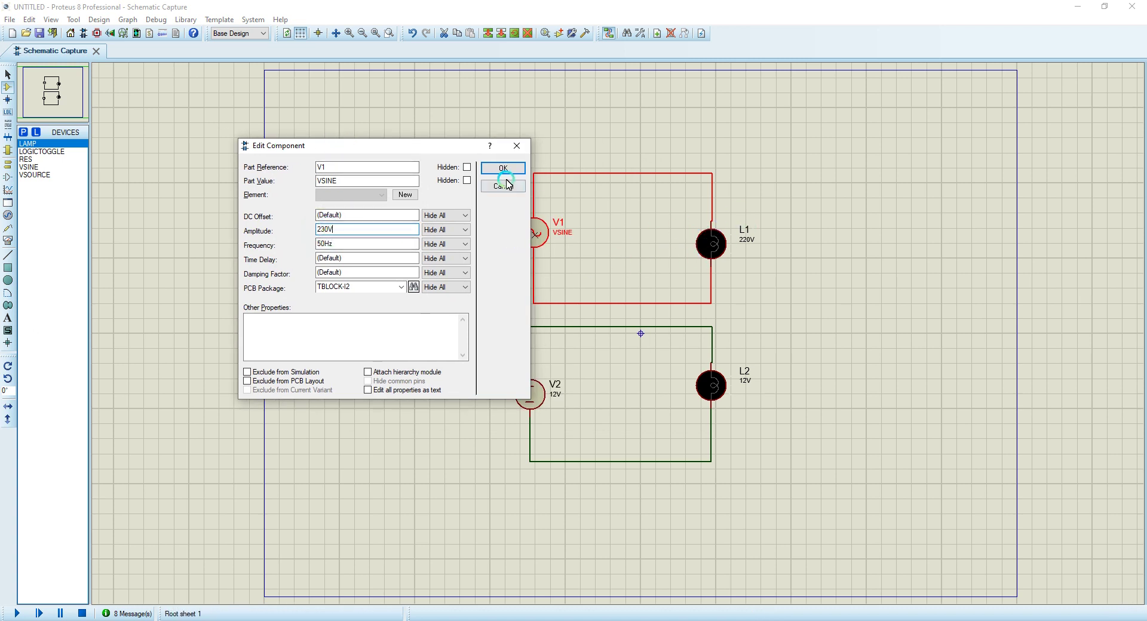
left_click(327, 231)
left_click_drag(327, 233, 306, 234)
type("34")
left_click(345, 231)
left_click(502, 168)
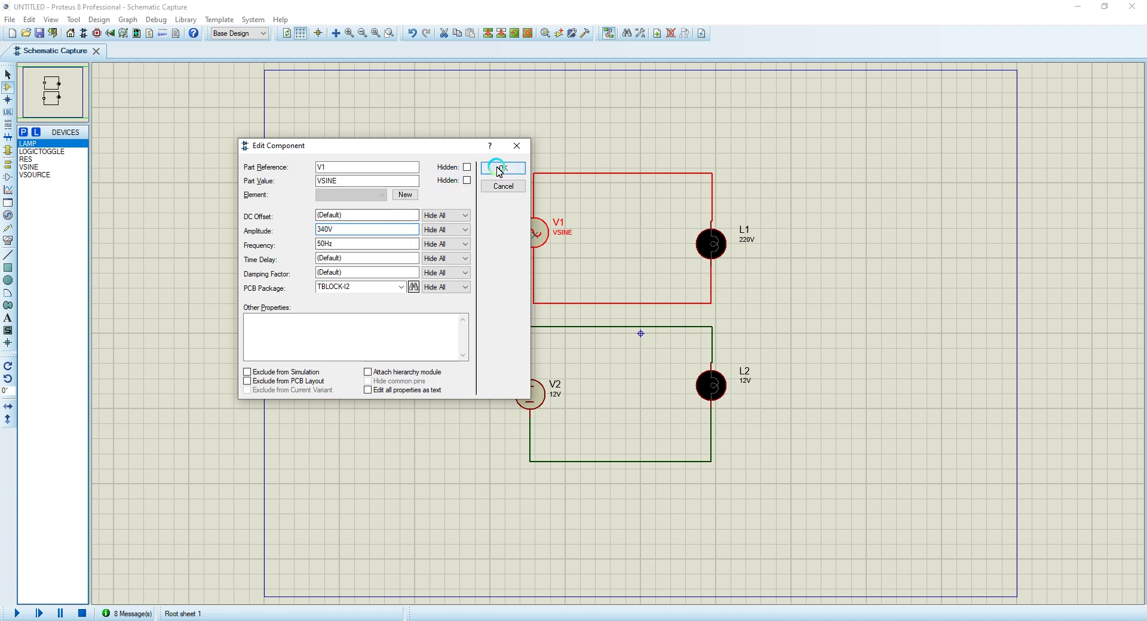
left_click(598, 214)
left_click(778, 211)
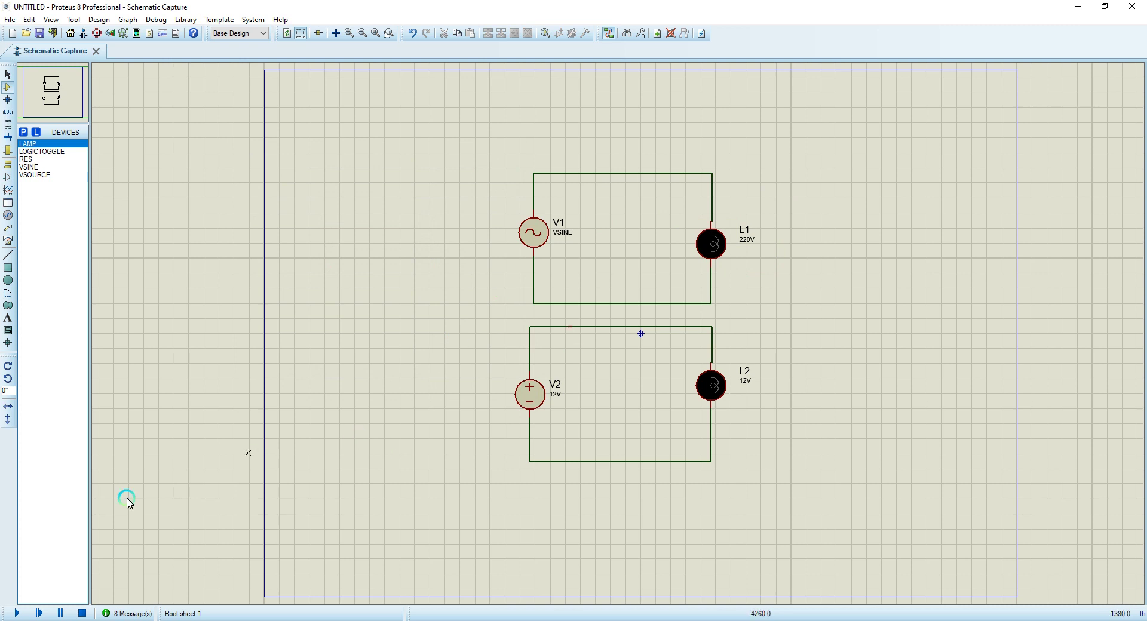
Run the simulation to observe lamps L1 and L2 in both circuits, and stop it.
left_click(17, 614)
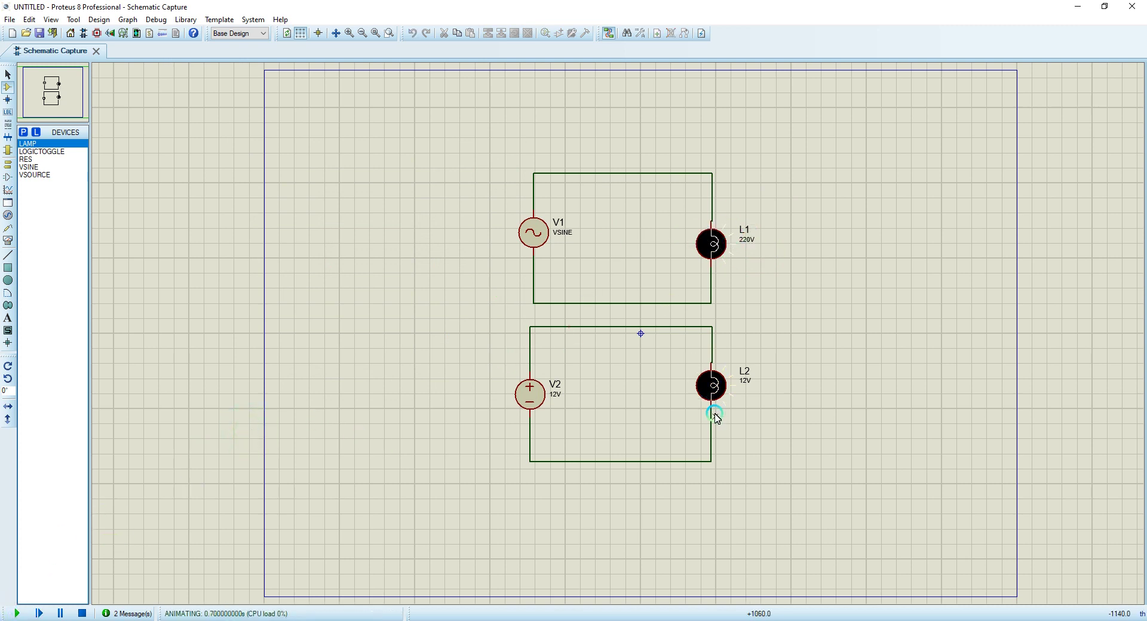
left_click(63, 609)
left_click(83, 614)
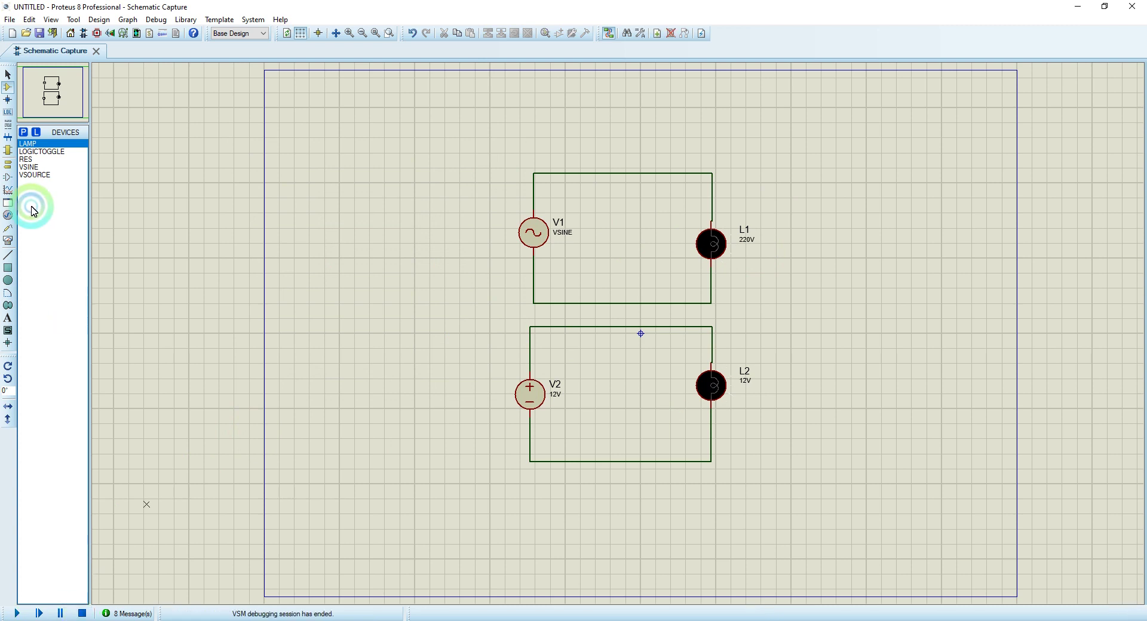
Place a DC voltmeter beside lamp L2 and wire it in parallel with the lamp.
left_click(8, 241)
left_click(40, 206)
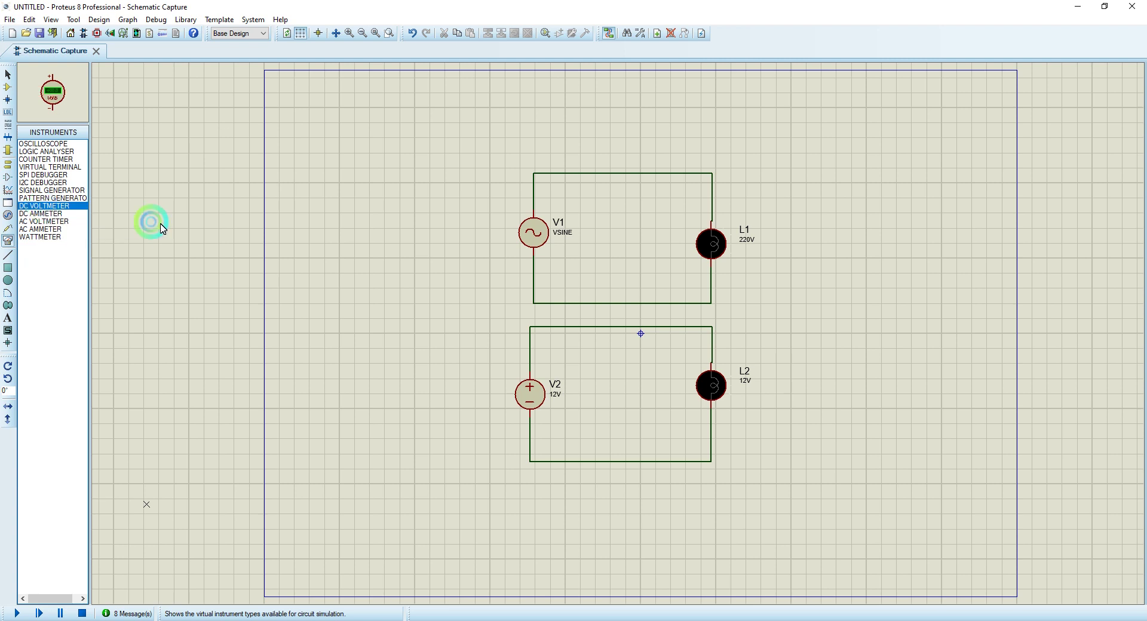
left_click(617, 354)
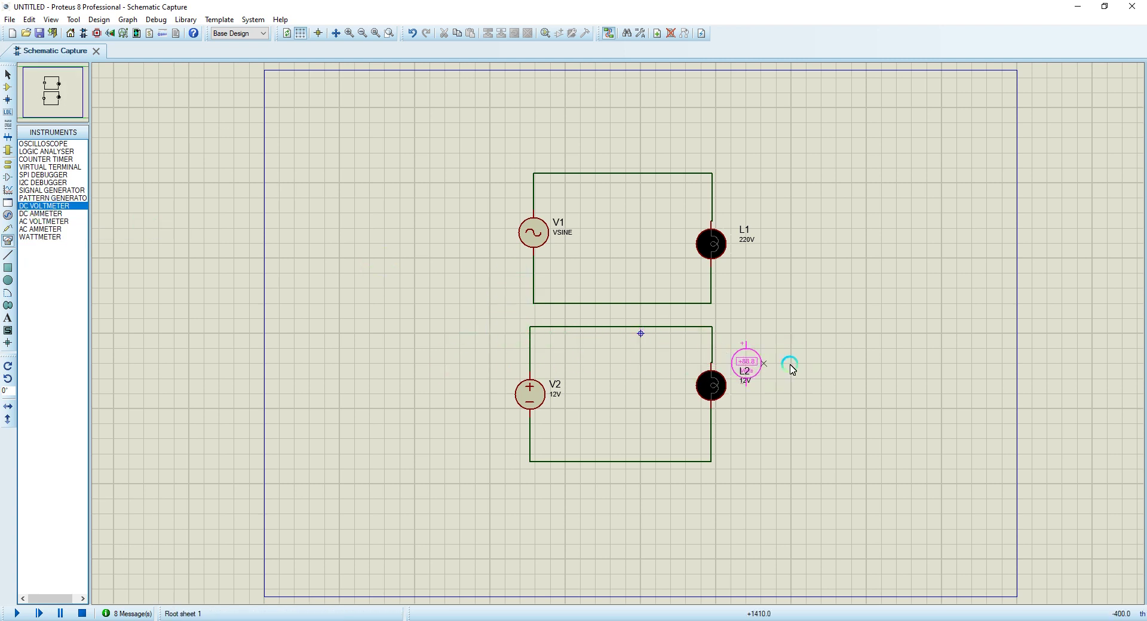
left_click(786, 390)
left_click(724, 338)
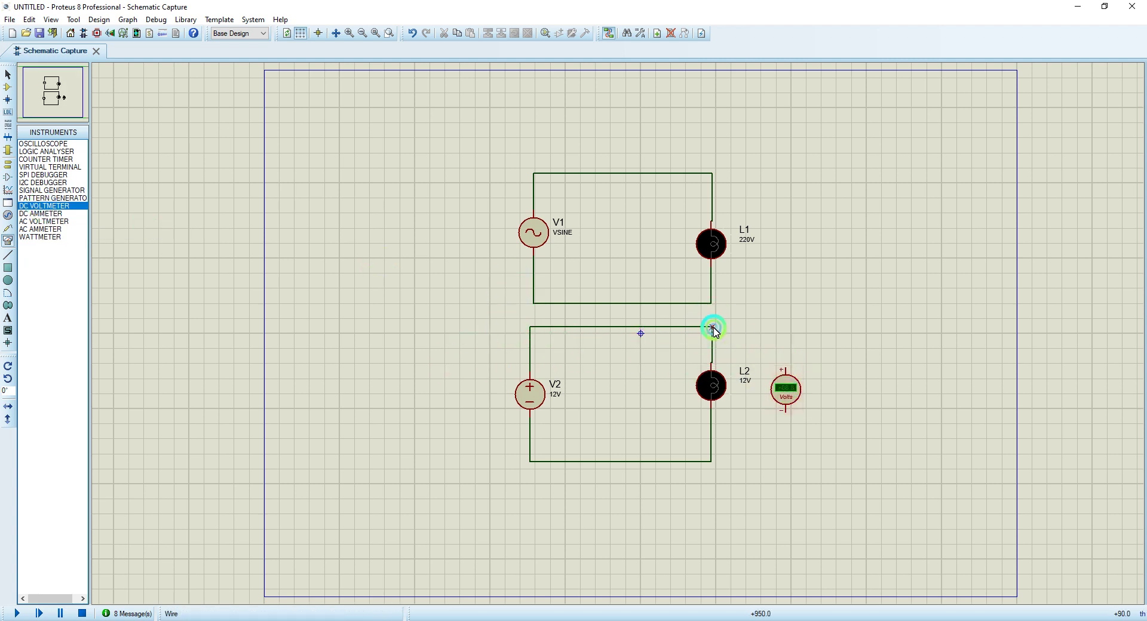
left_click(794, 335)
left_click(787, 365)
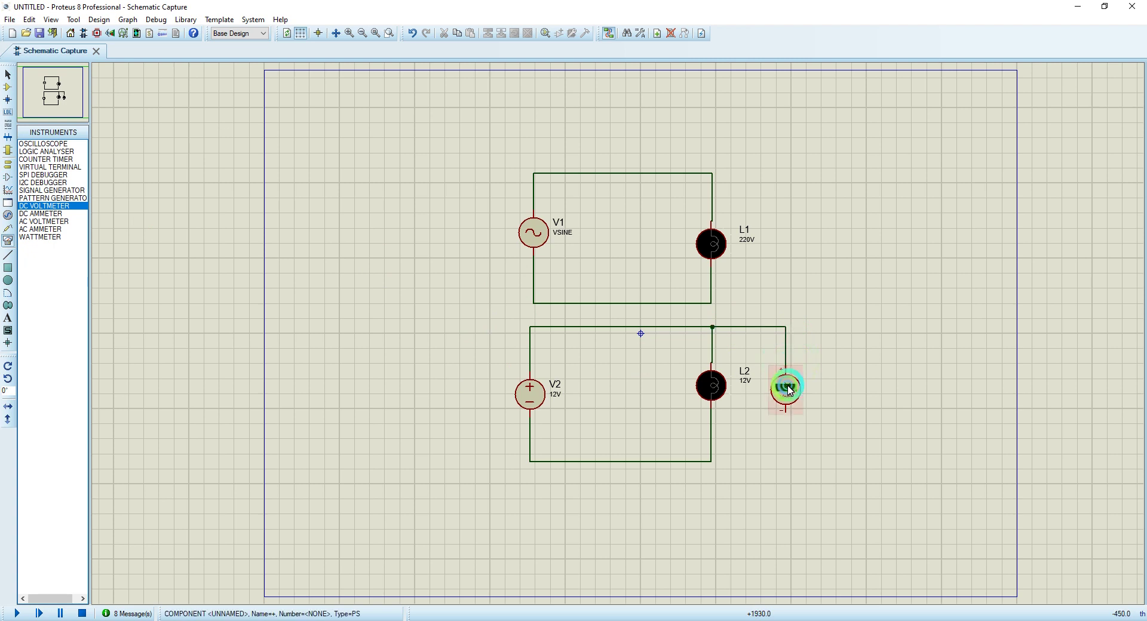
left_click(781, 424)
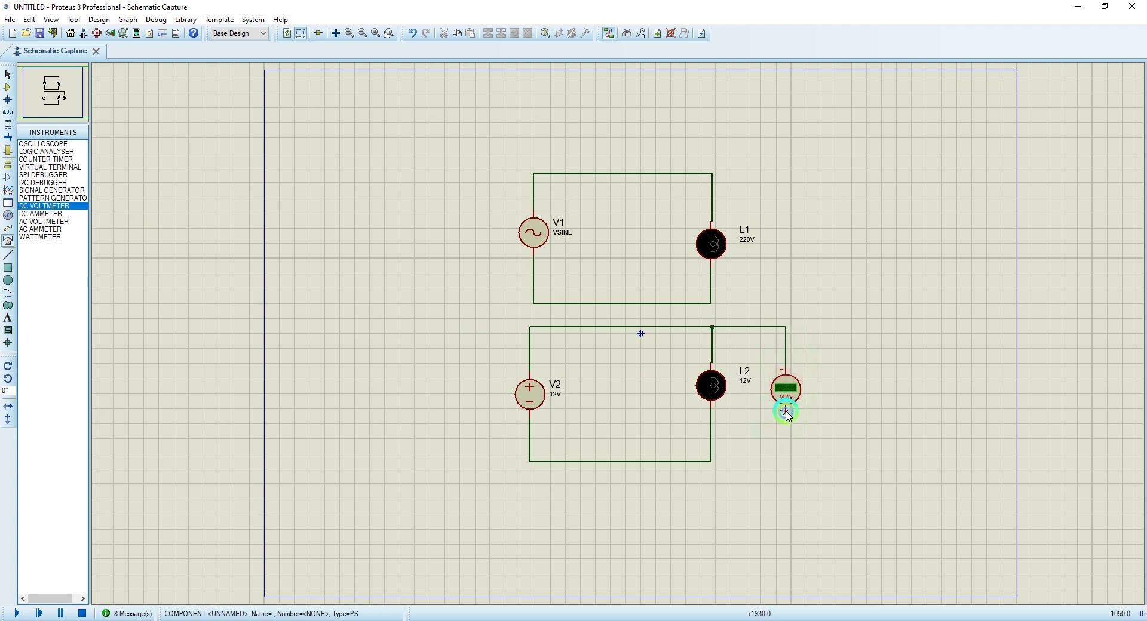
left_click(732, 462)
left_click(712, 461)
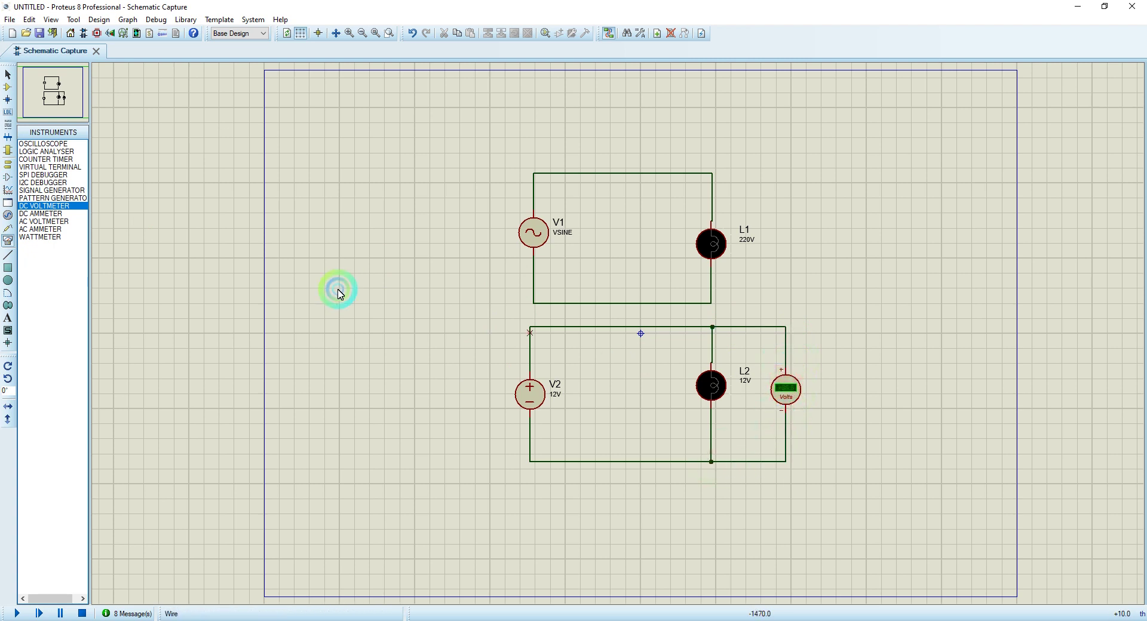
Place an AC voltmeter beside lamp L1 and wire it in parallel with the lamp.
left_click(36, 226)
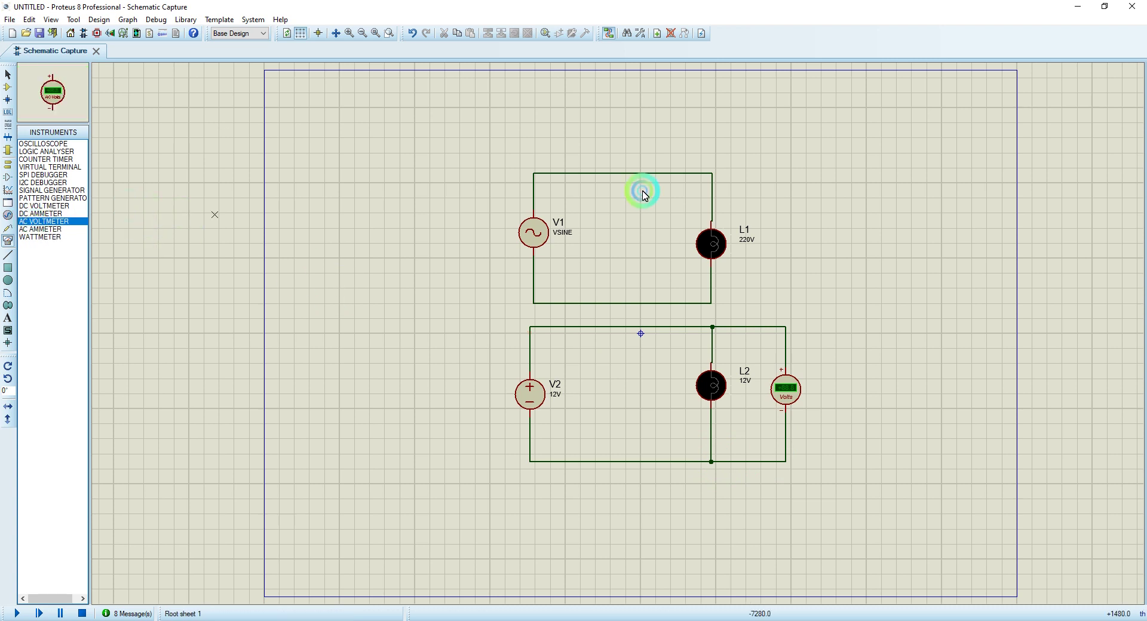
left_click(786, 233)
left_click(796, 239)
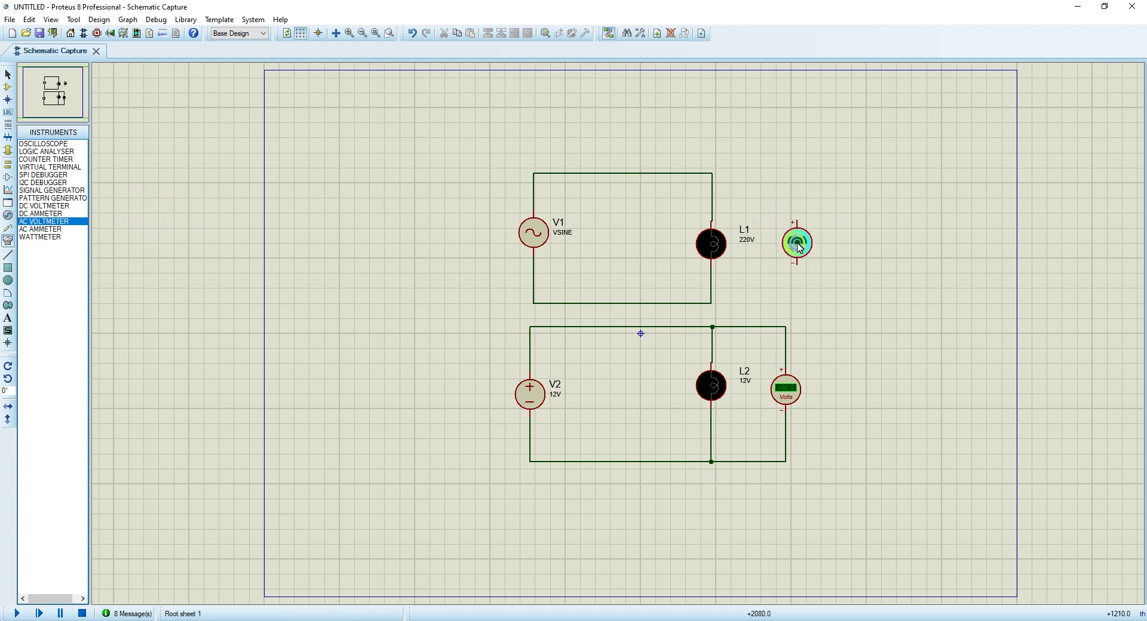
left_click(712, 173)
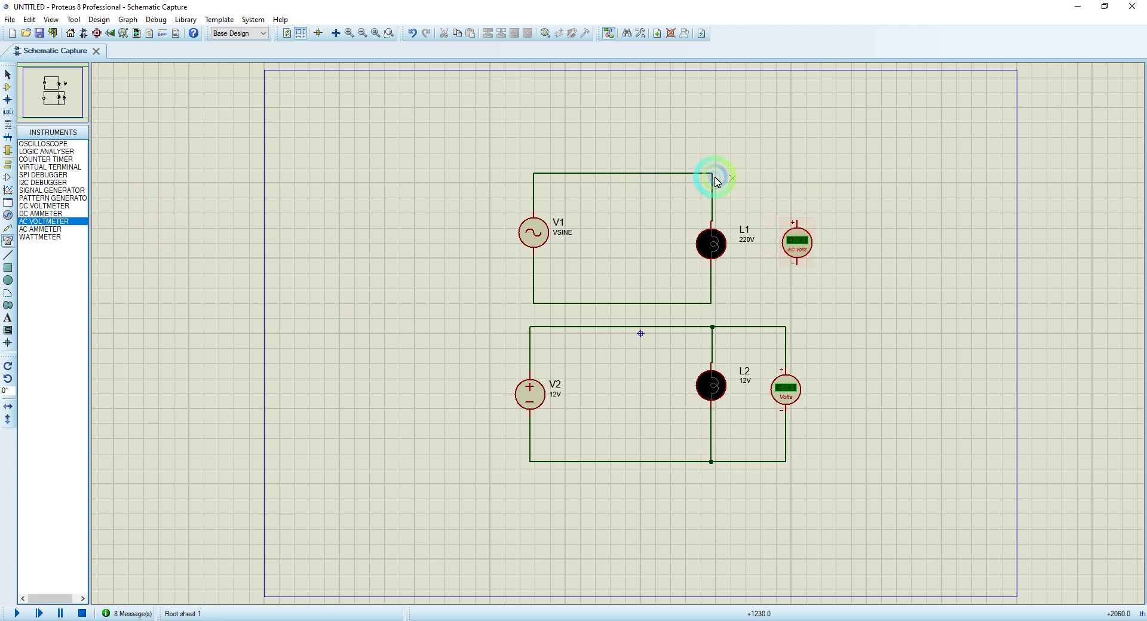
left_click(797, 223)
left_click(711, 304)
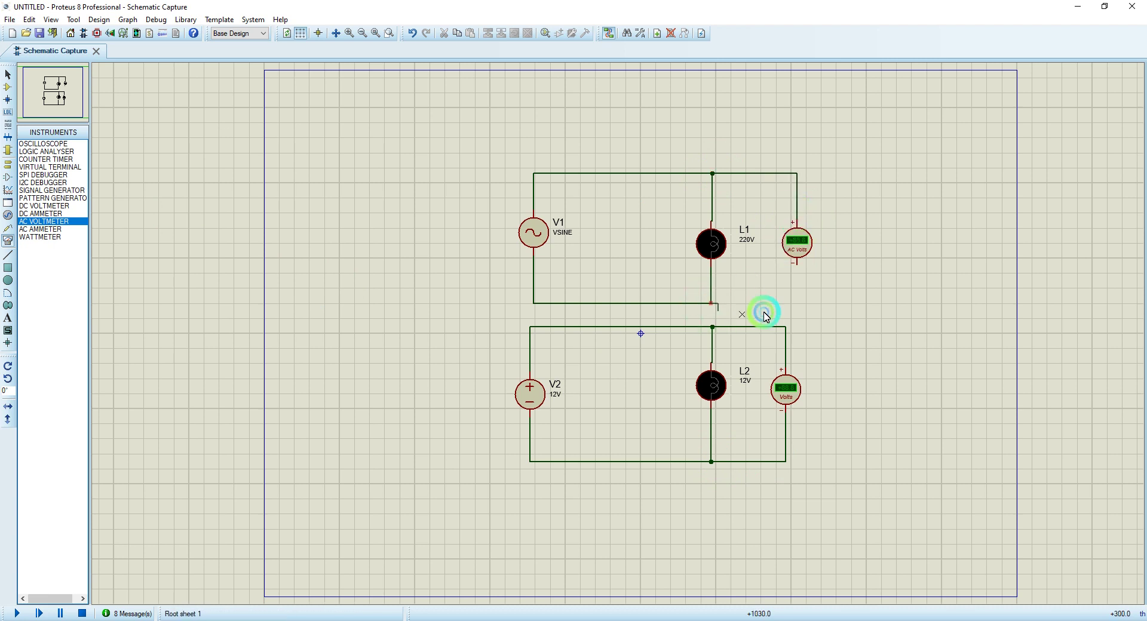
left_click(797, 263)
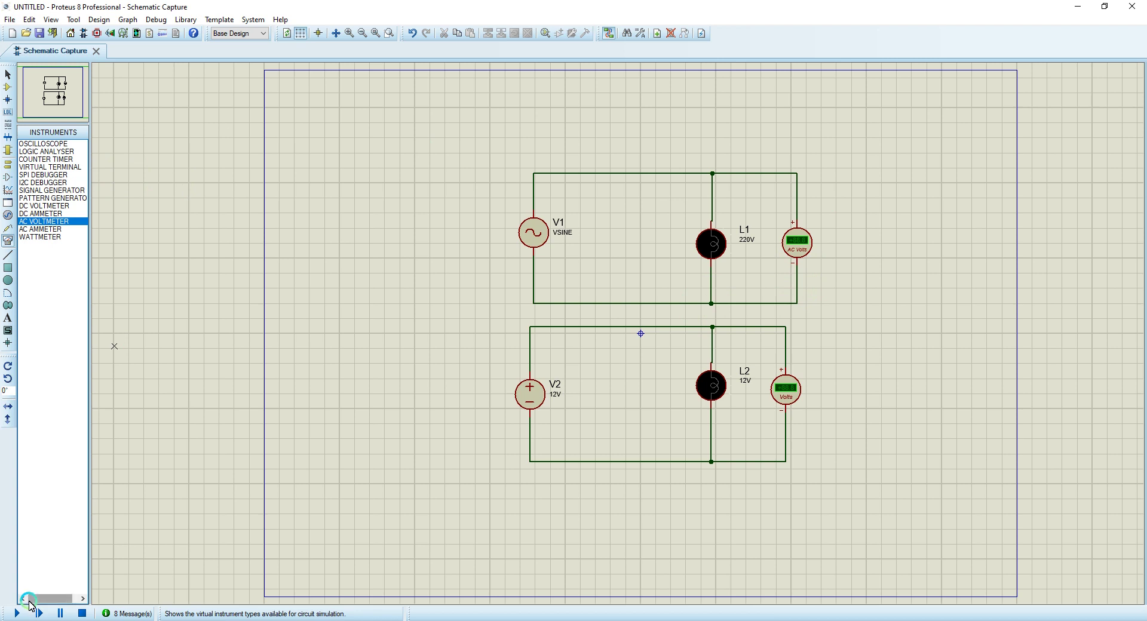
Run the simulation to read the AC and DC voltmeters, and stop it.
left_click(15, 614)
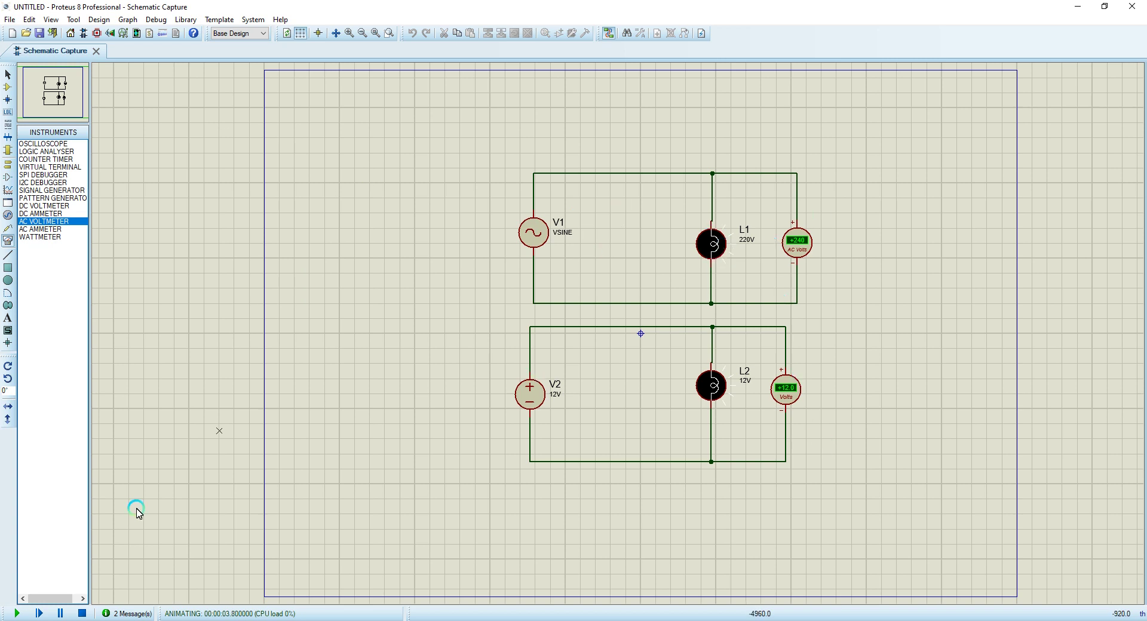
left_click(83, 613)
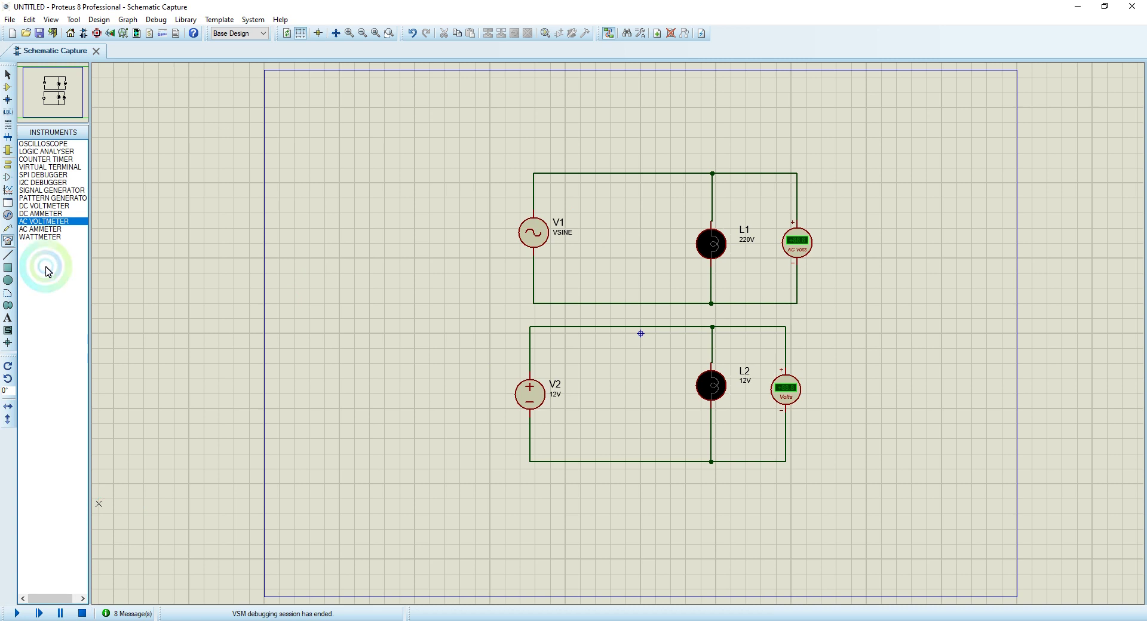
Insert an AC ammeter in the upper wire of the V1 loop and a DC ammeter in the upper wire of the V2 loop.
left_click(40, 229)
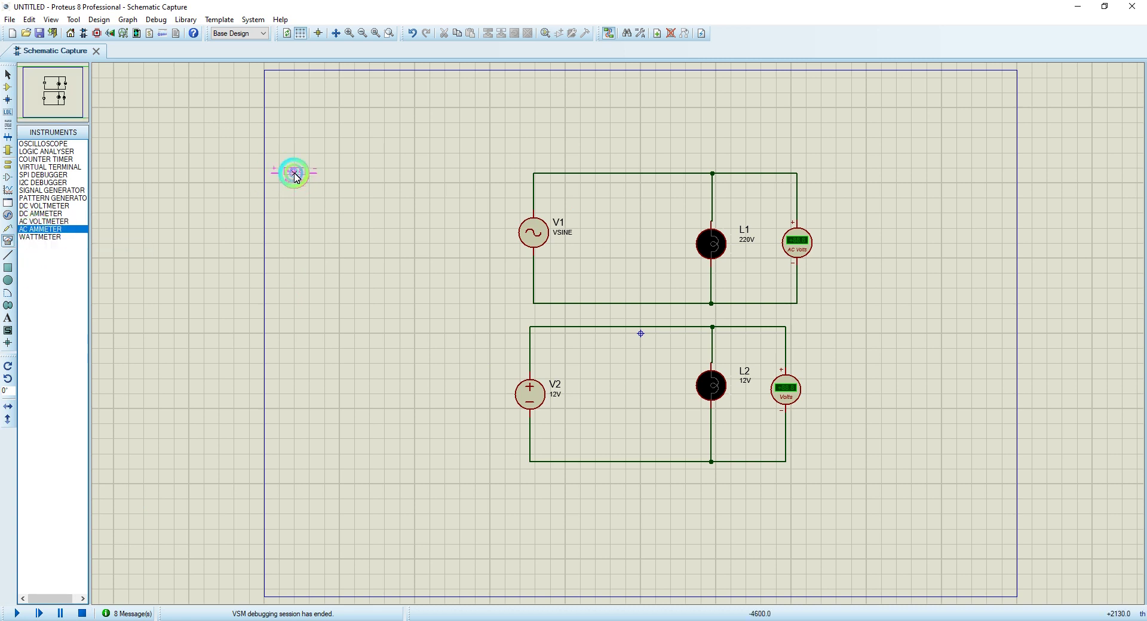
left_click(631, 177)
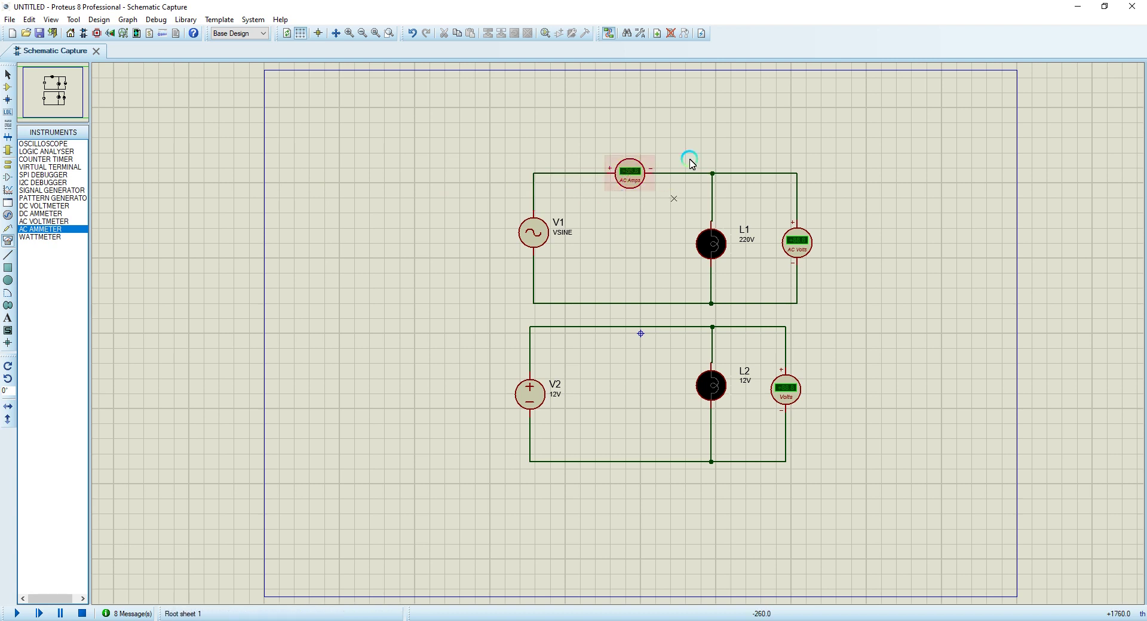
left_click(39, 207)
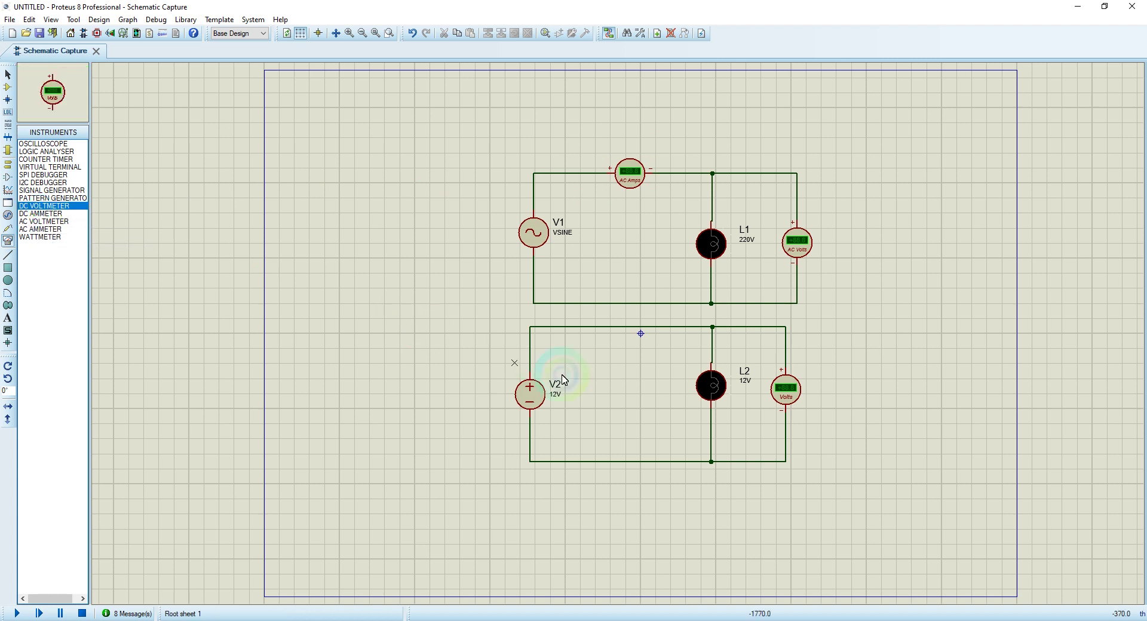
left_click(606, 392)
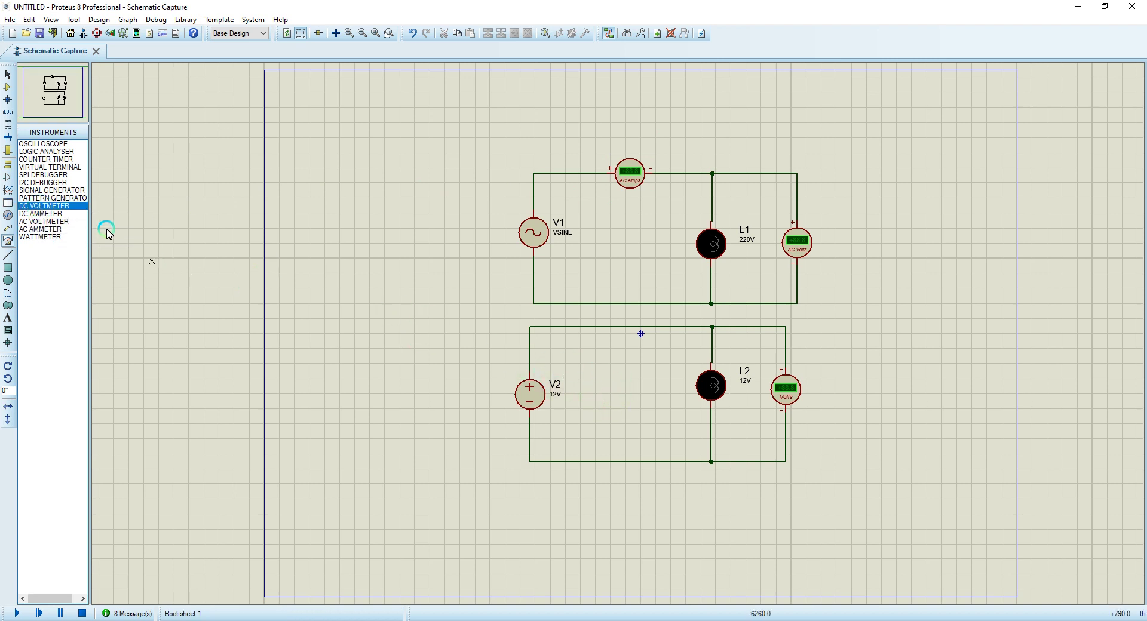
left_click(41, 213)
left_click(615, 370)
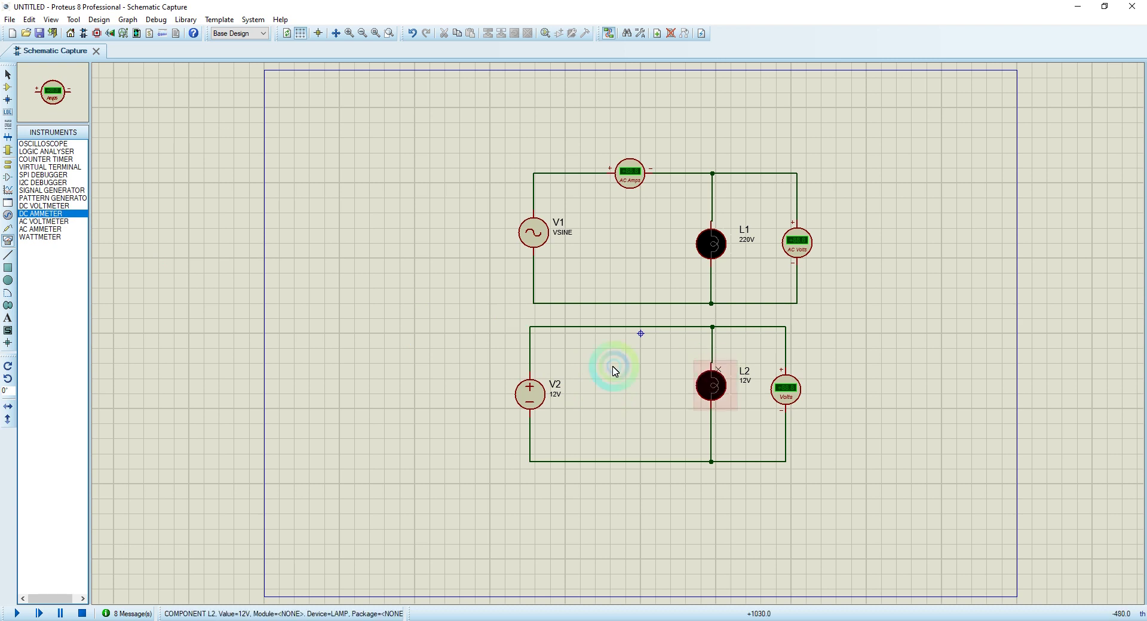
left_click(623, 333)
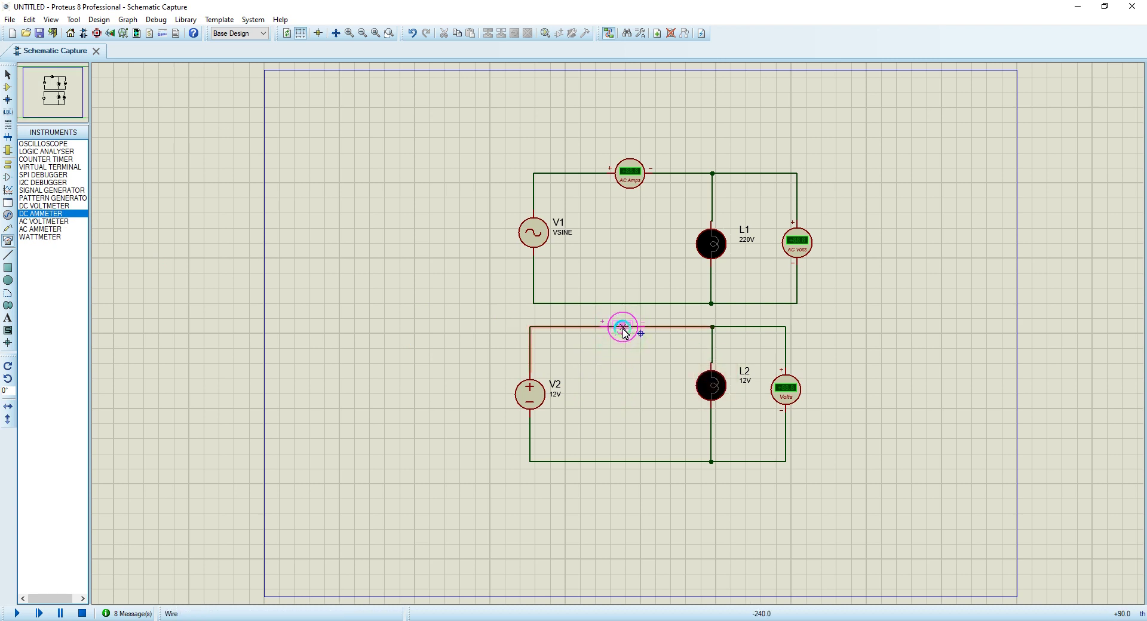
left_click(623, 334)
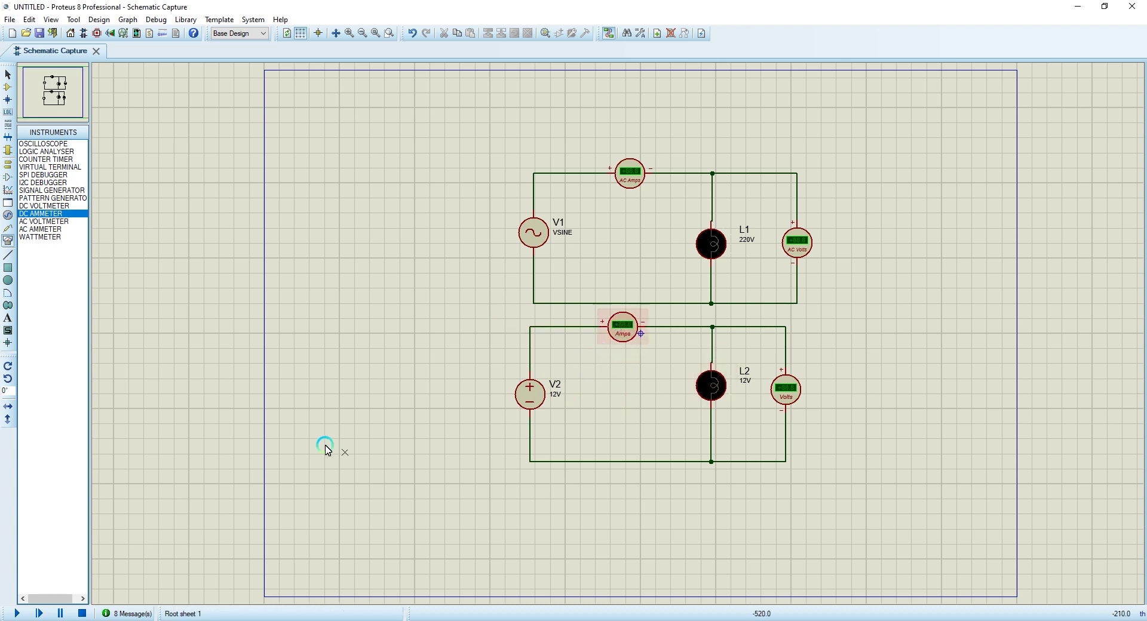
Run the simulation to read the ammeters in both lamp circuits, and stop it.
left_click(17, 613)
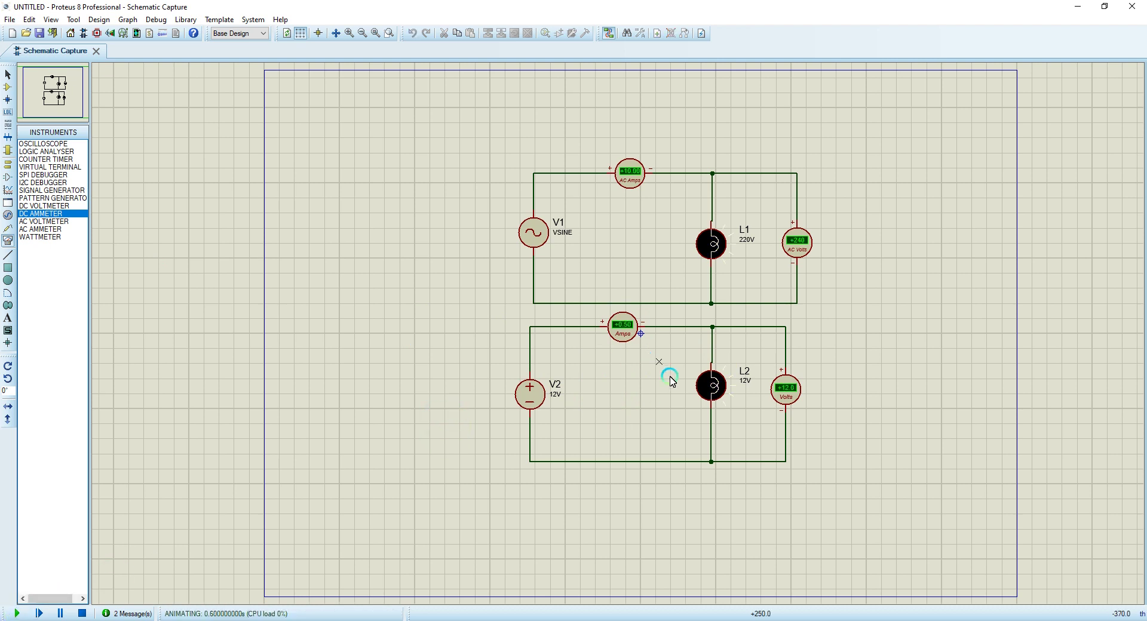
left_click(625, 328)
left_click(522, 391)
left_click(604, 177)
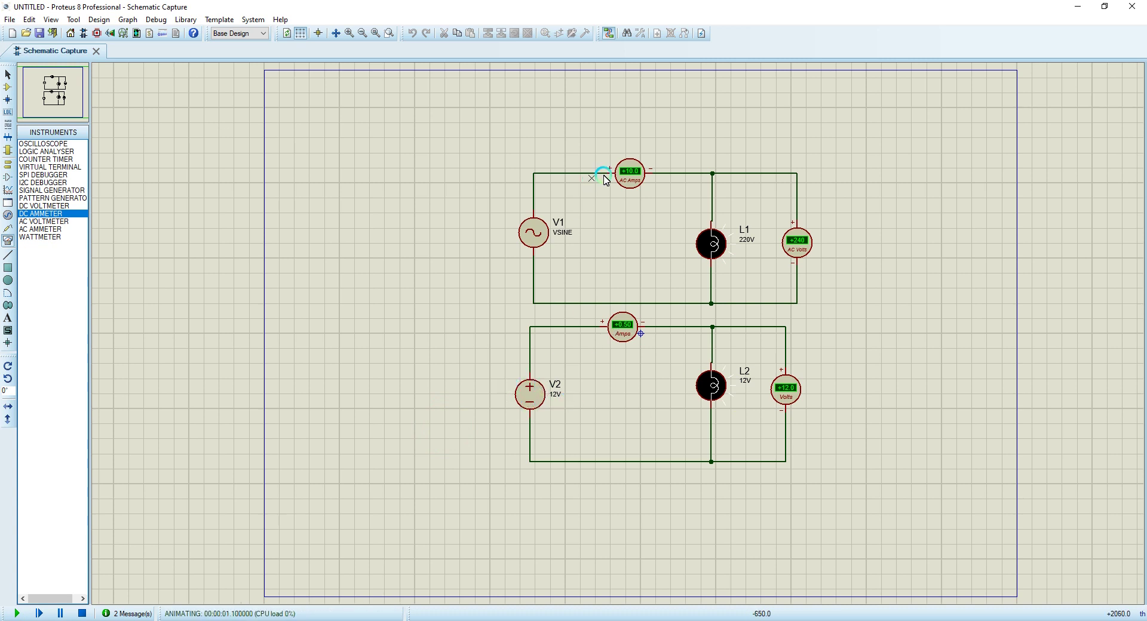
left_click(641, 162)
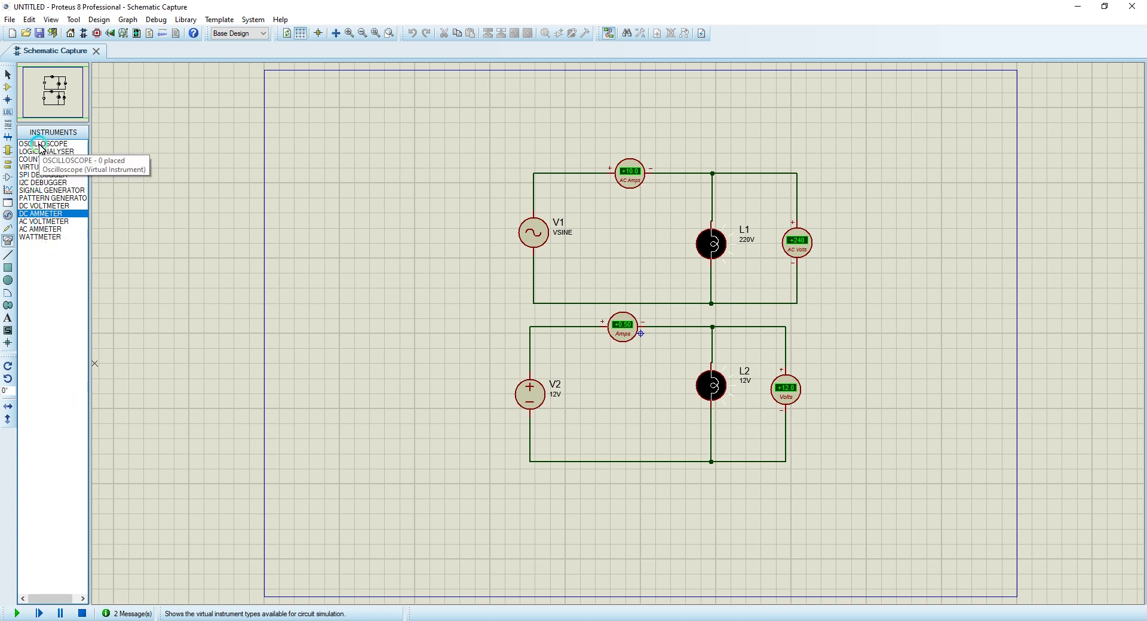
left_click(86, 614)
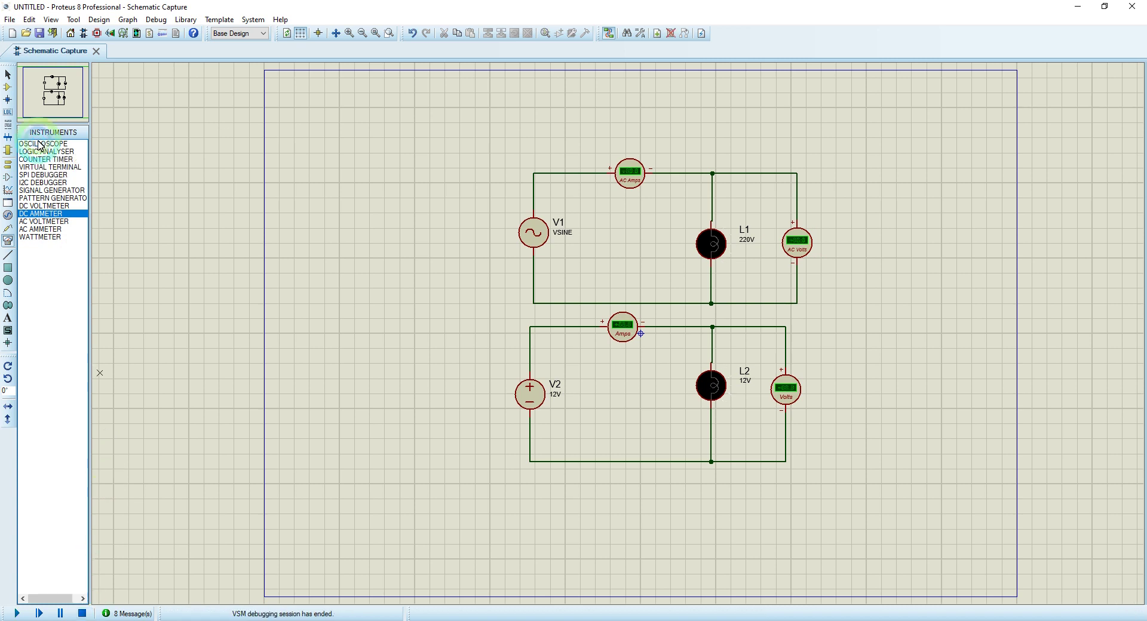
Place an oscilloscope on the sheet to the right of the AC lamp circuit.
left_click(43, 144)
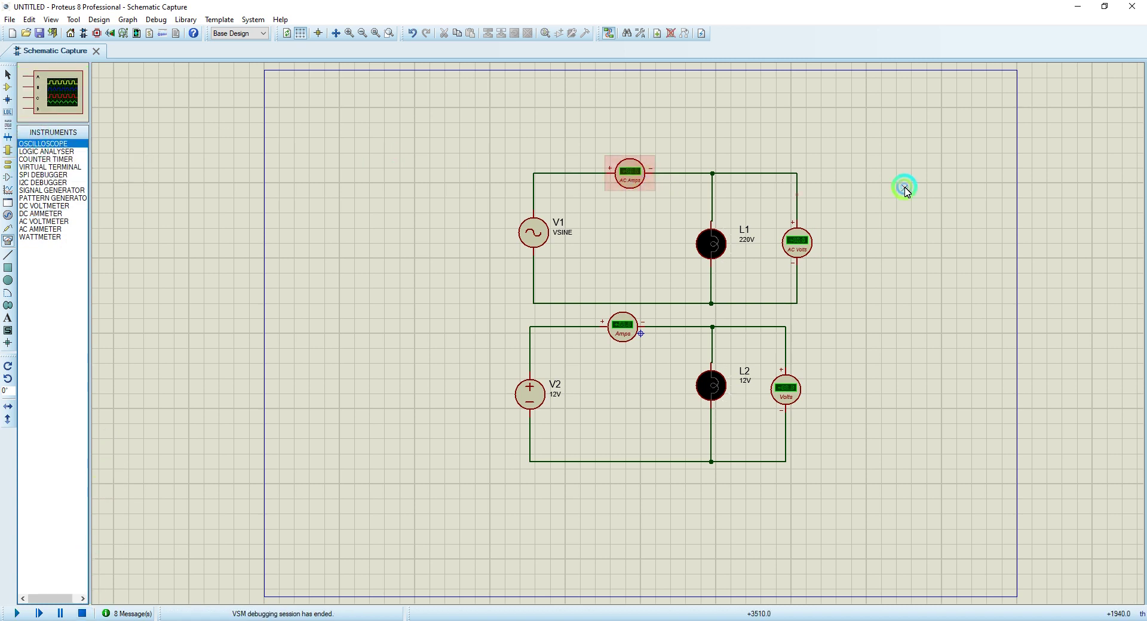
left_click(941, 212)
left_click(972, 232)
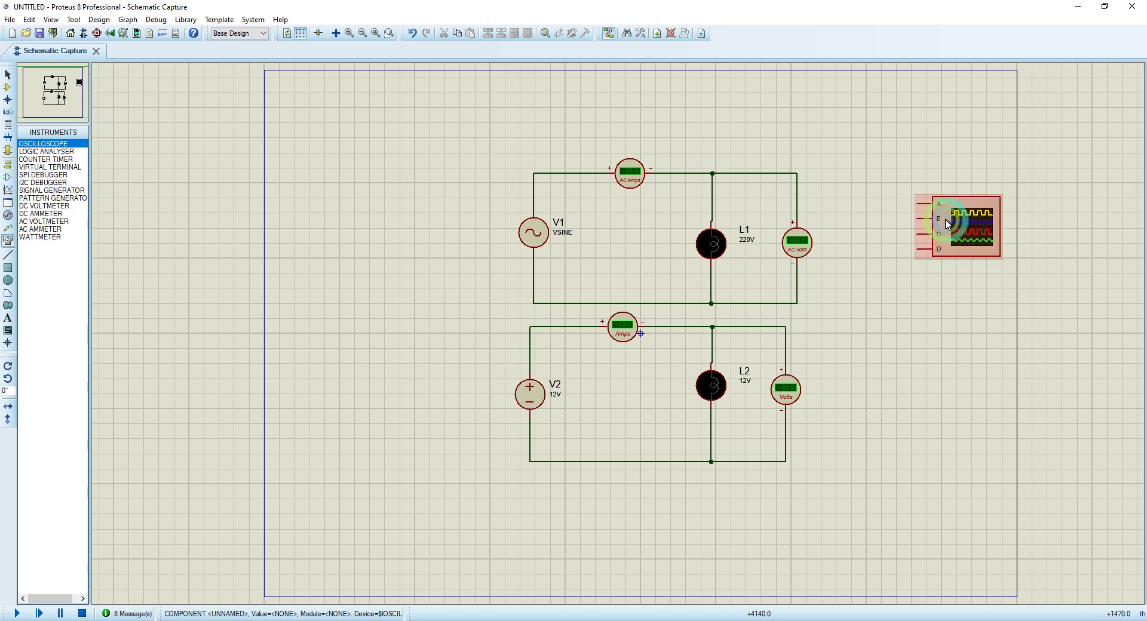
Move both lamp circuits toward the sheet's left edge and bring the oscilloscope slightly closer to them.
left_click_drag(466, 85, 795, 500)
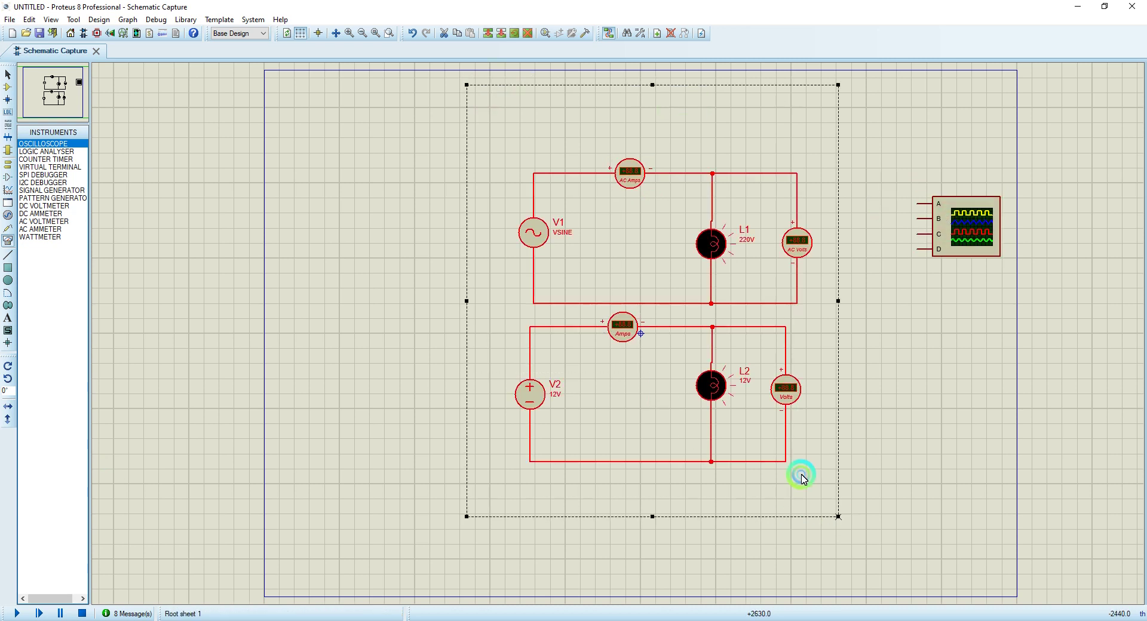
left_click_drag(766, 455, 600, 454)
left_click(914, 283)
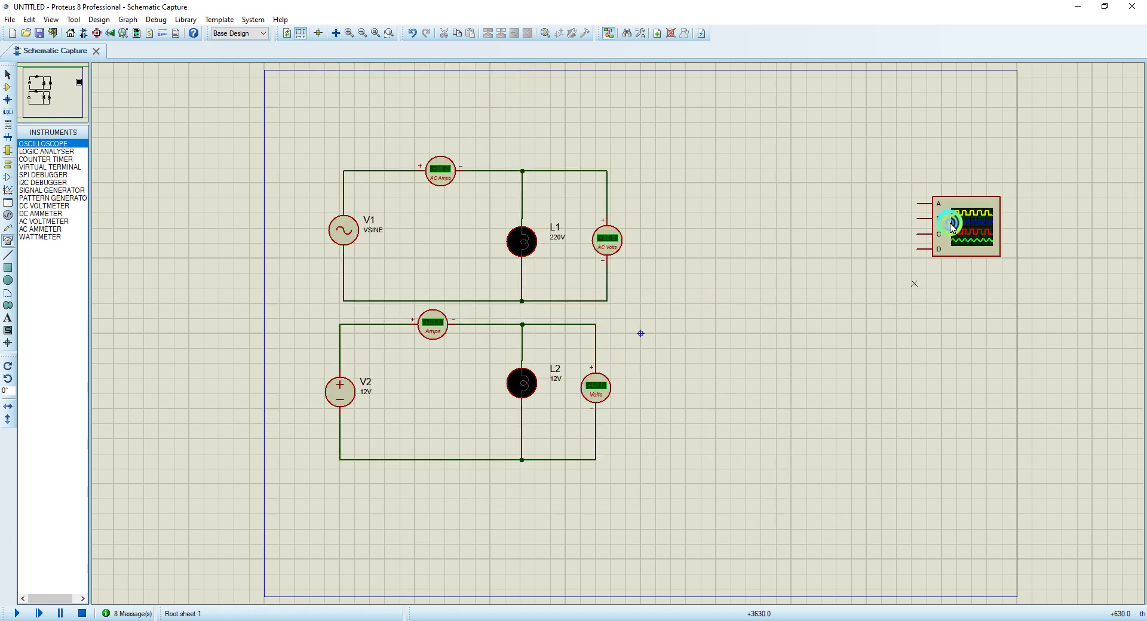
left_click(924, 220)
left_click_drag(922, 219, 847, 200)
left_click(797, 265)
left_click(807, 182)
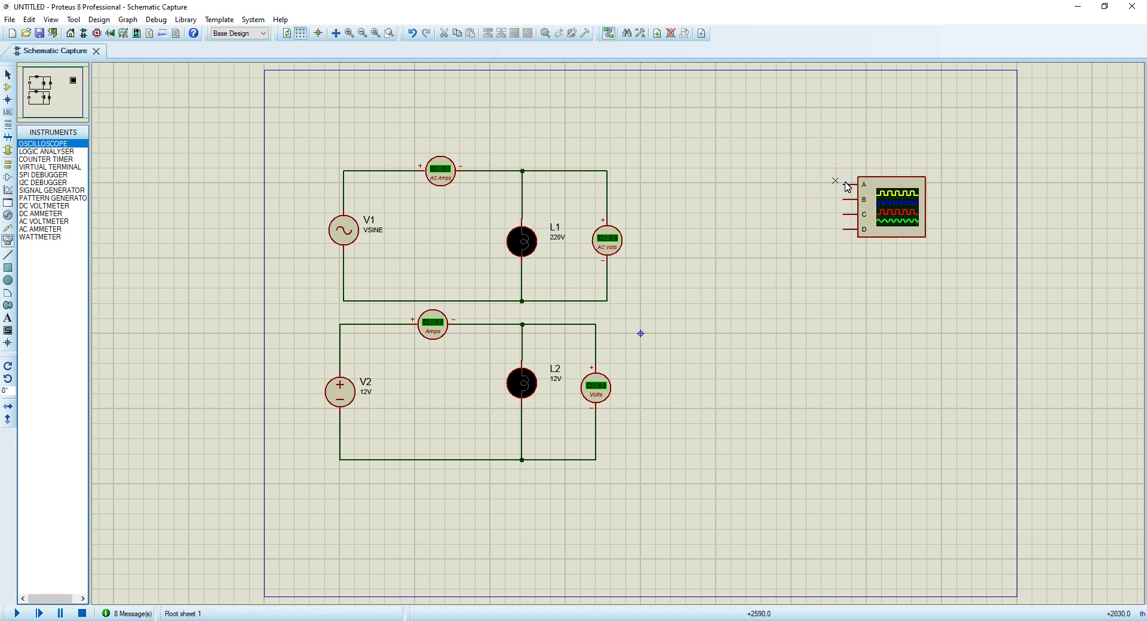
Wire oscilloscope channel A to the AC circuit's upper voltmeter node and channel B to the DC circuit's upper voltmeter node.
left_click(843, 185)
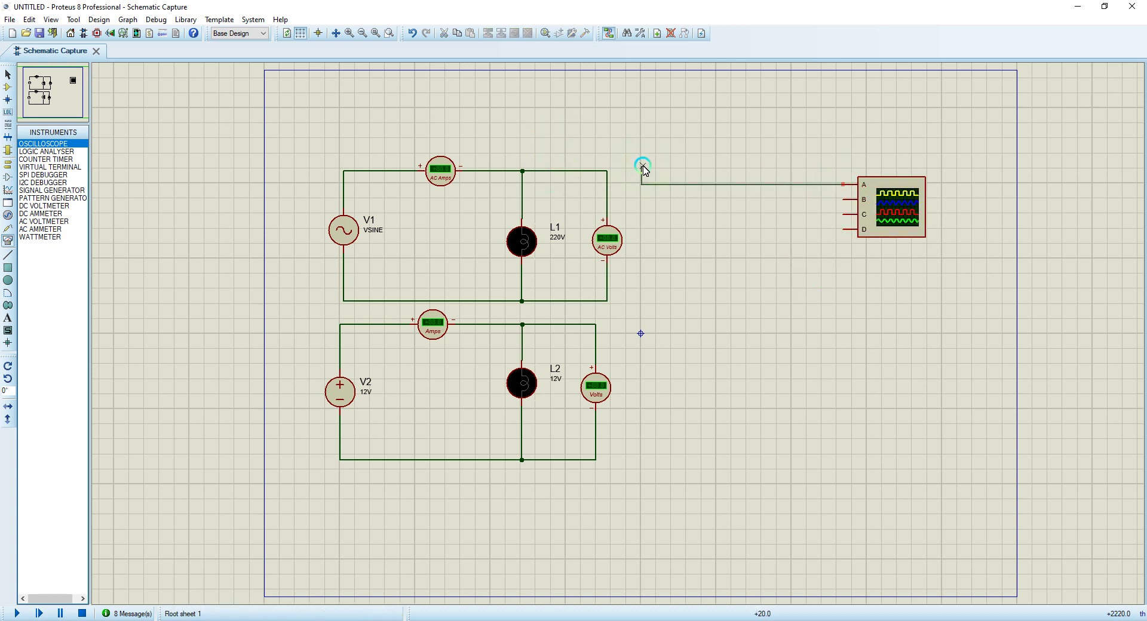
left_click(607, 174)
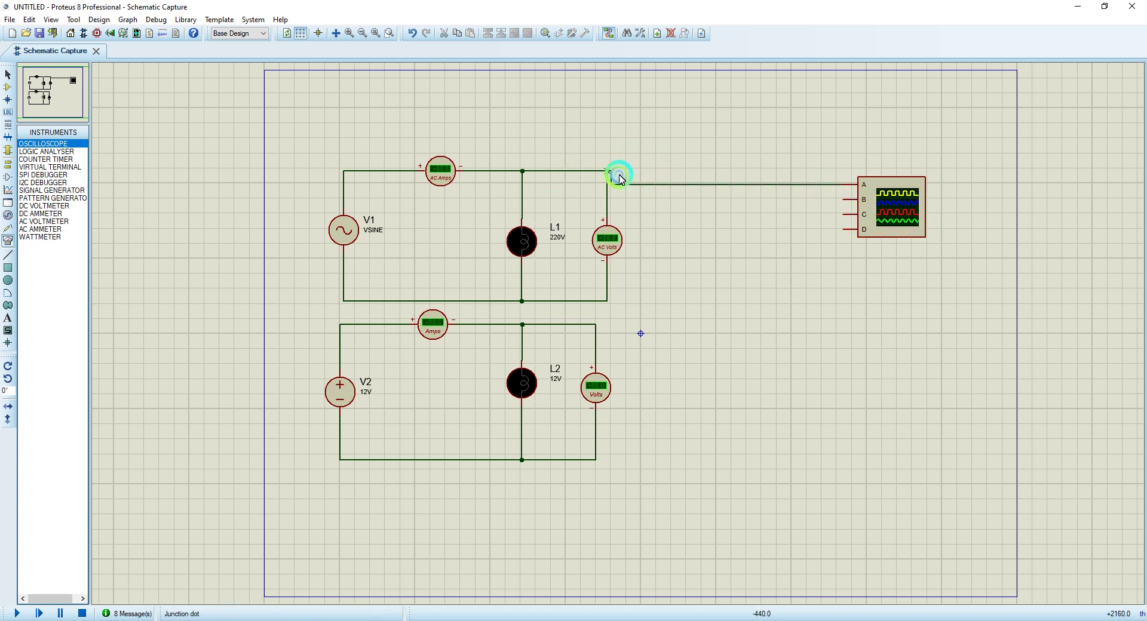
left_click(845, 201)
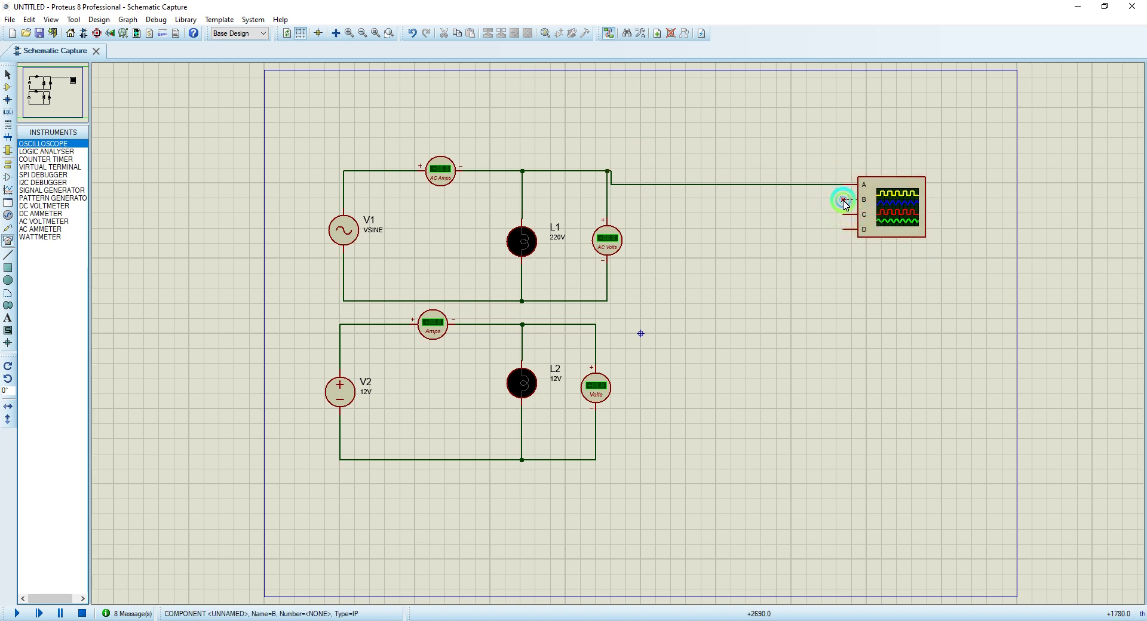
left_click(735, 325)
left_click(592, 325)
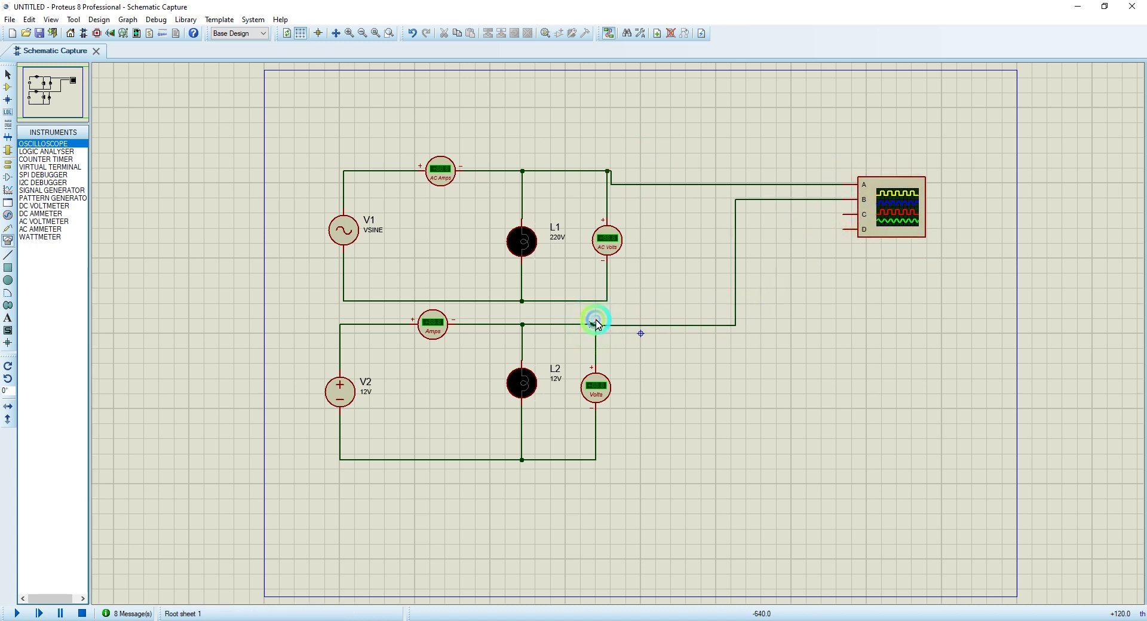
Run the simulation and move the Digital Oscilloscope window clear of the two lamp circuits.
left_click(16, 614)
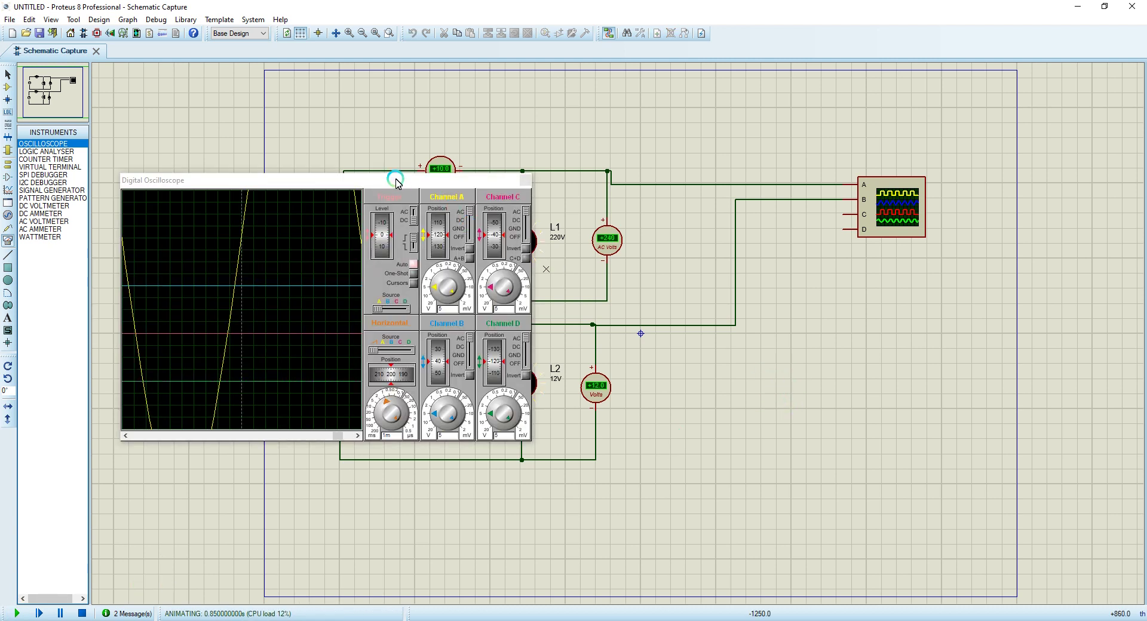
left_click_drag(397, 180, 888, 304)
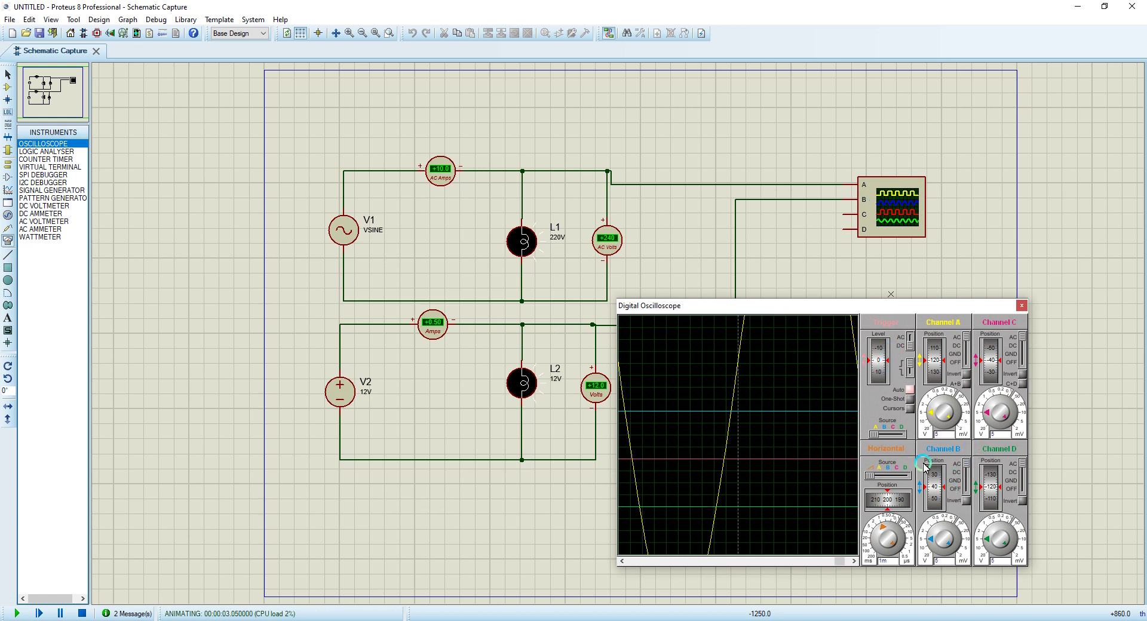
Switch off the unused oscilloscope channels C and D.
left_click(1024, 354)
left_click(1023, 362)
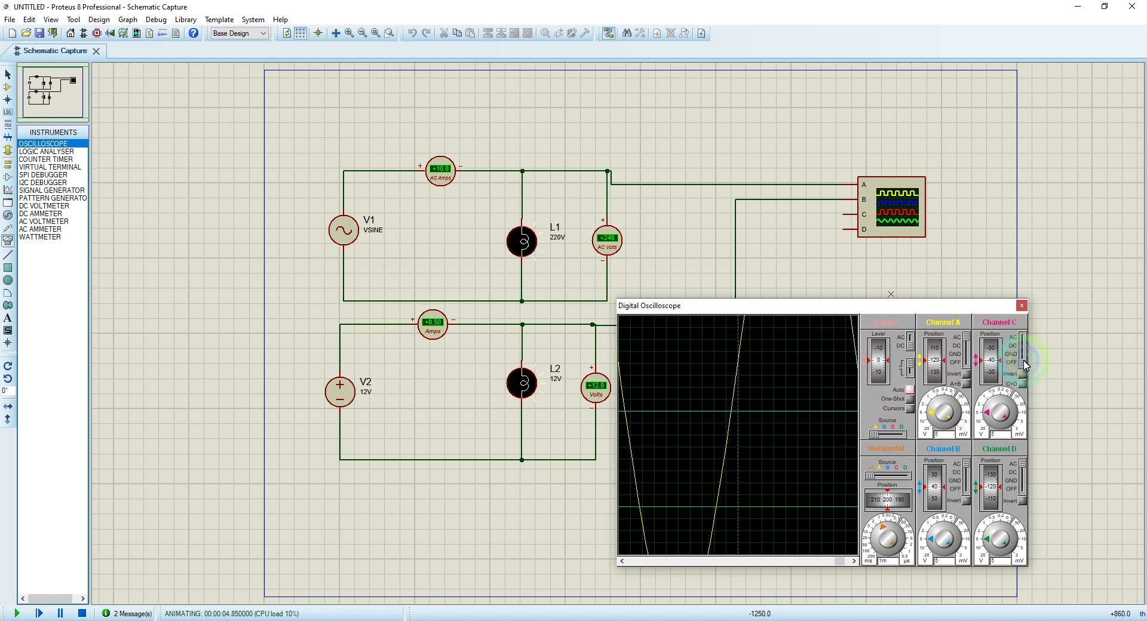
left_click(1021, 489)
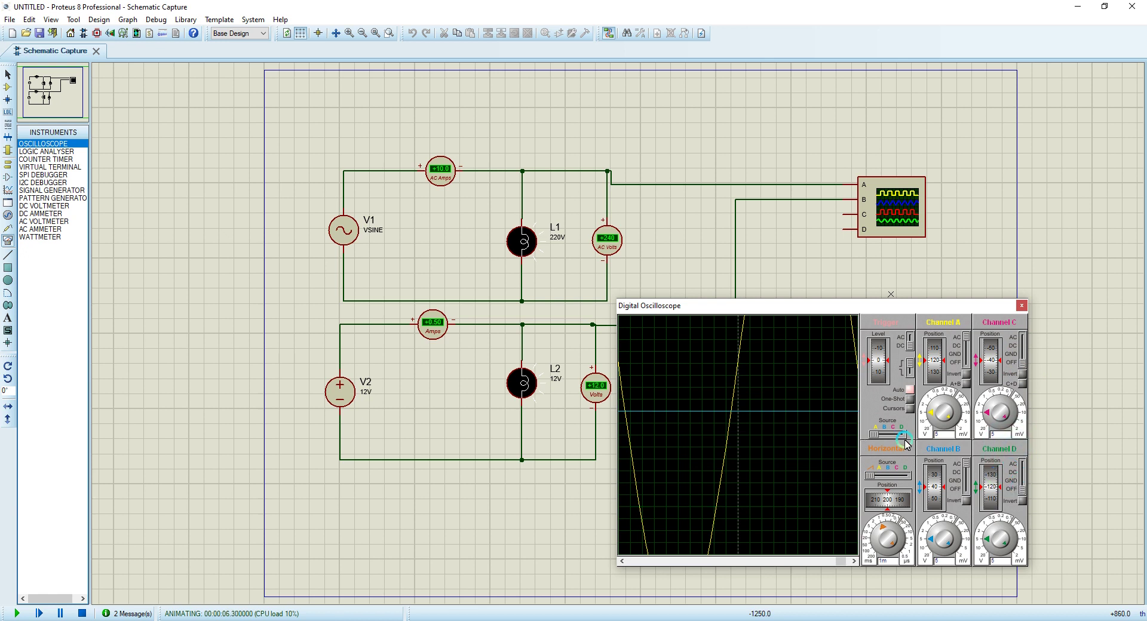
Set oscilloscope channel B to DC coupling, vertical position 0 and a scale of 2 V per division.
left_click(966, 476)
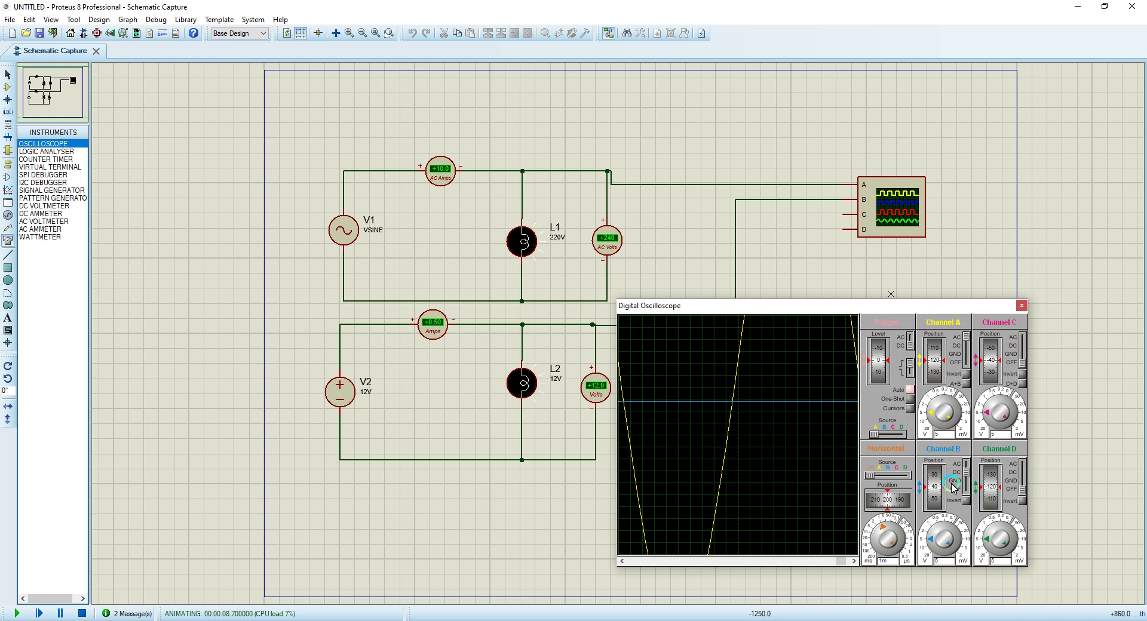
left_click_drag(941, 483, 943, 489)
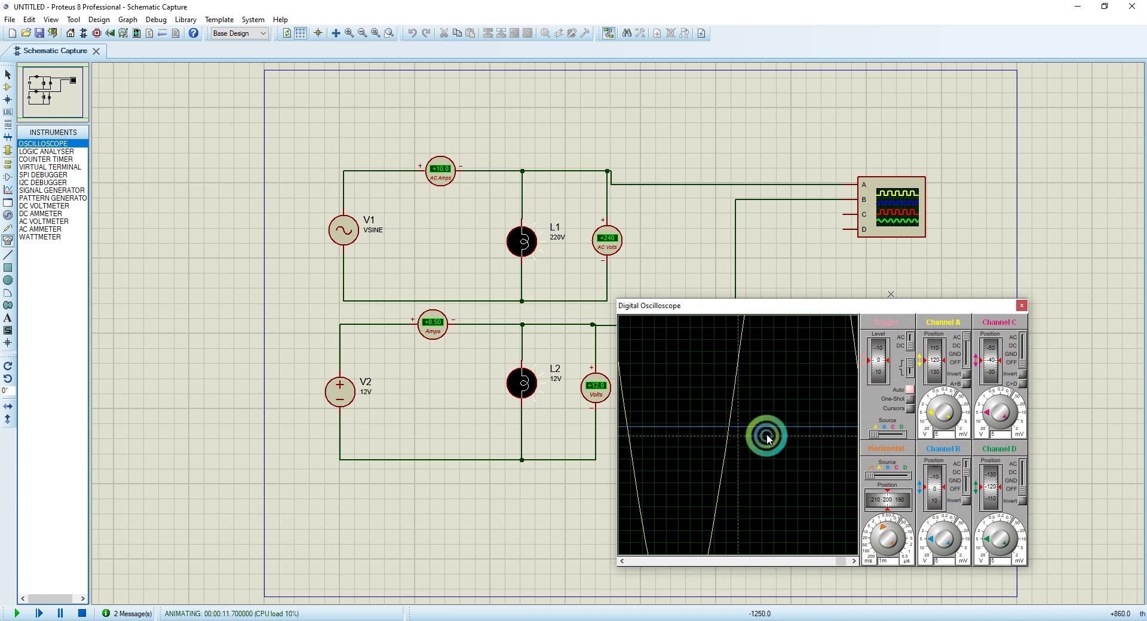
left_click_drag(764, 438, 765, 427)
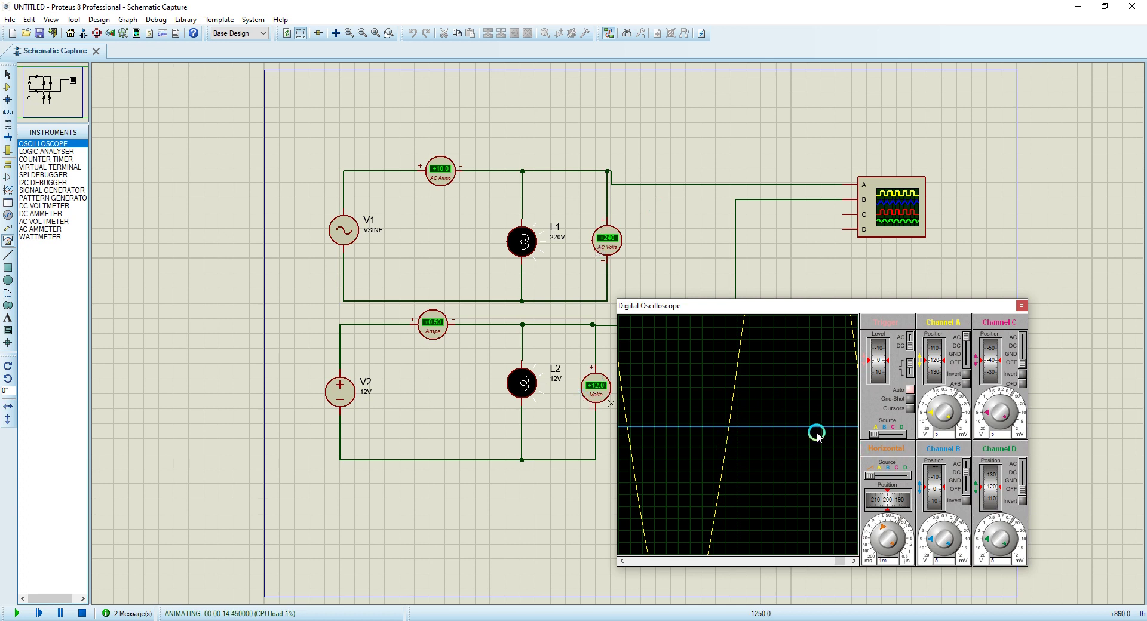
left_click(933, 540)
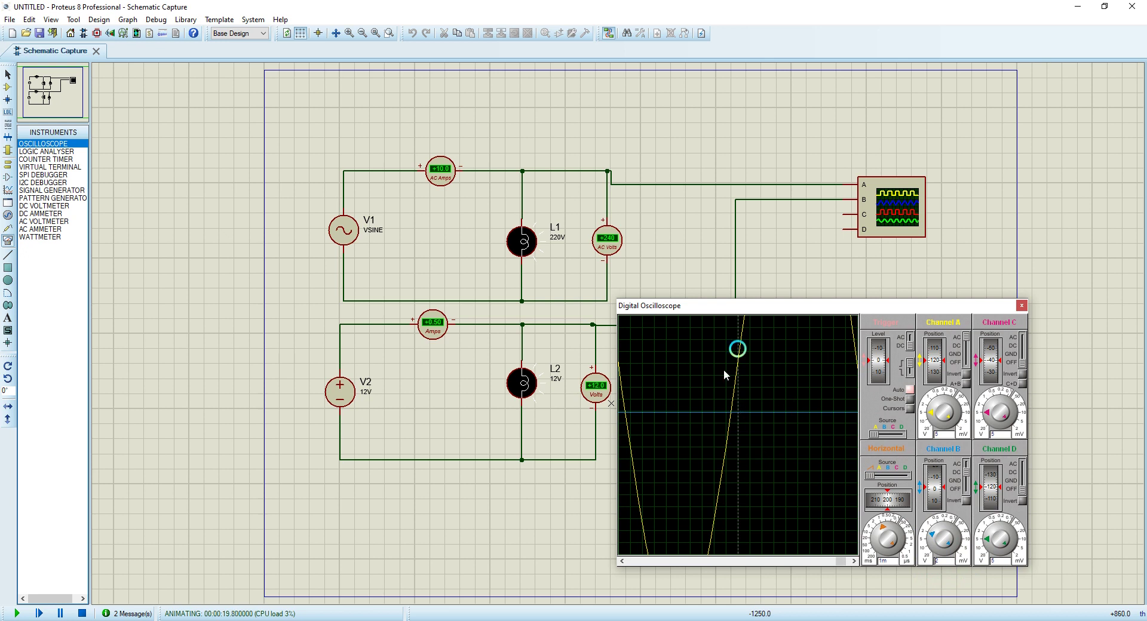
Set oscilloscope channel A to 20 V per division and the horizontal timebase to 2 ms per division.
left_click(935, 414)
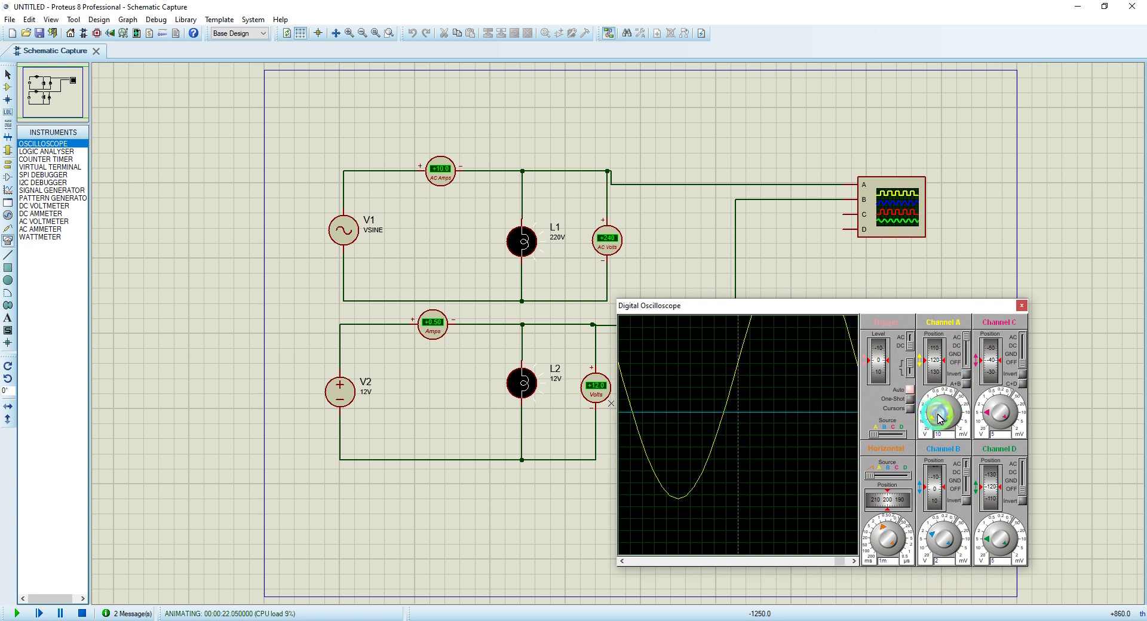
left_click(938, 417)
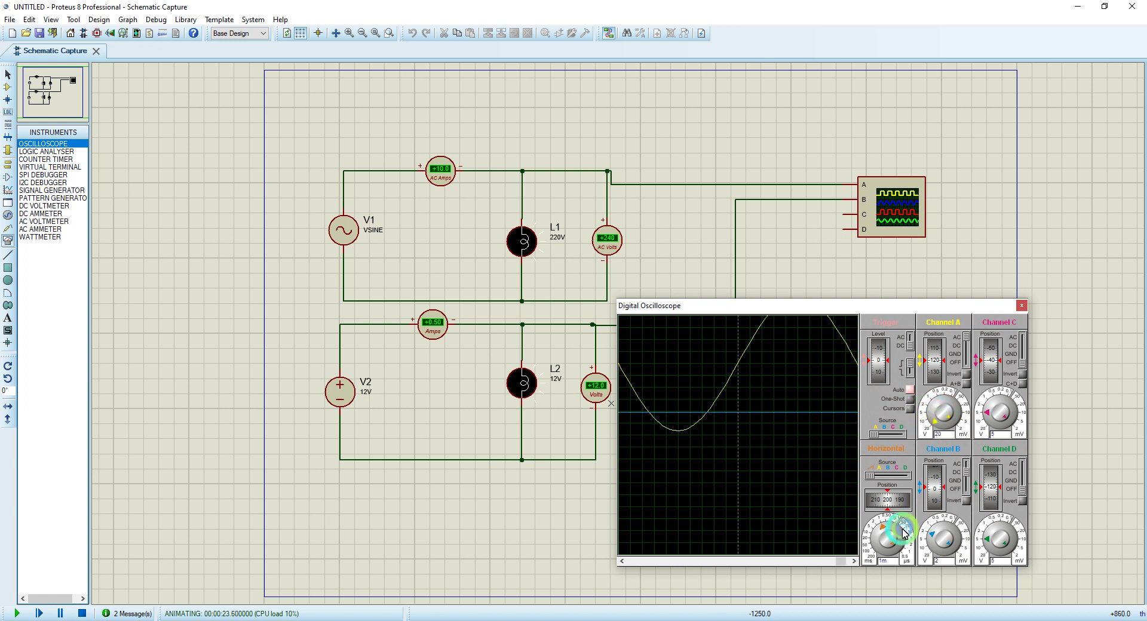
left_click_drag(881, 532, 884, 534)
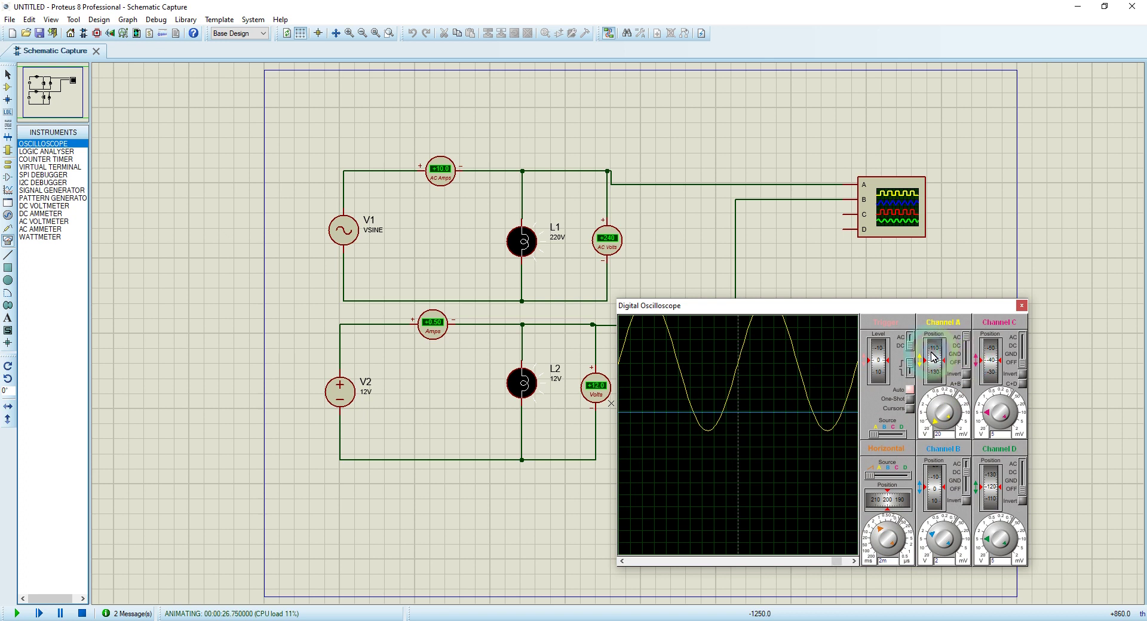
Set channel A's vertical position to 0, then stop the simulation.
scroll(937, 357, "down", 5)
scroll(938, 359, "down", 4)
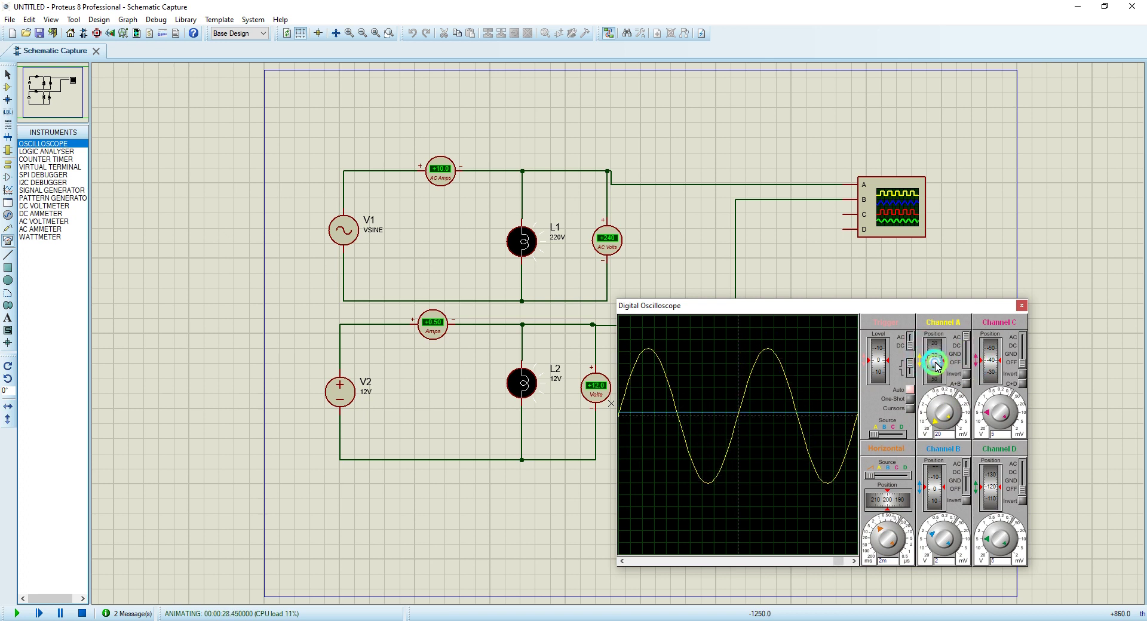
scroll(936, 365, "up", 2)
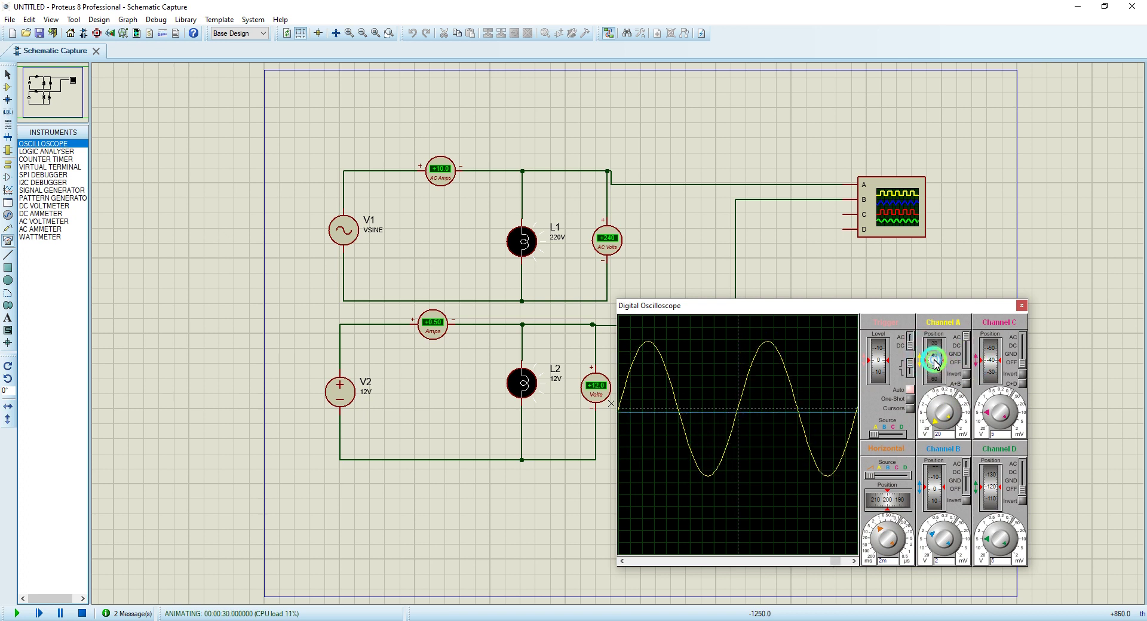
scroll(936, 364, "down", 5)
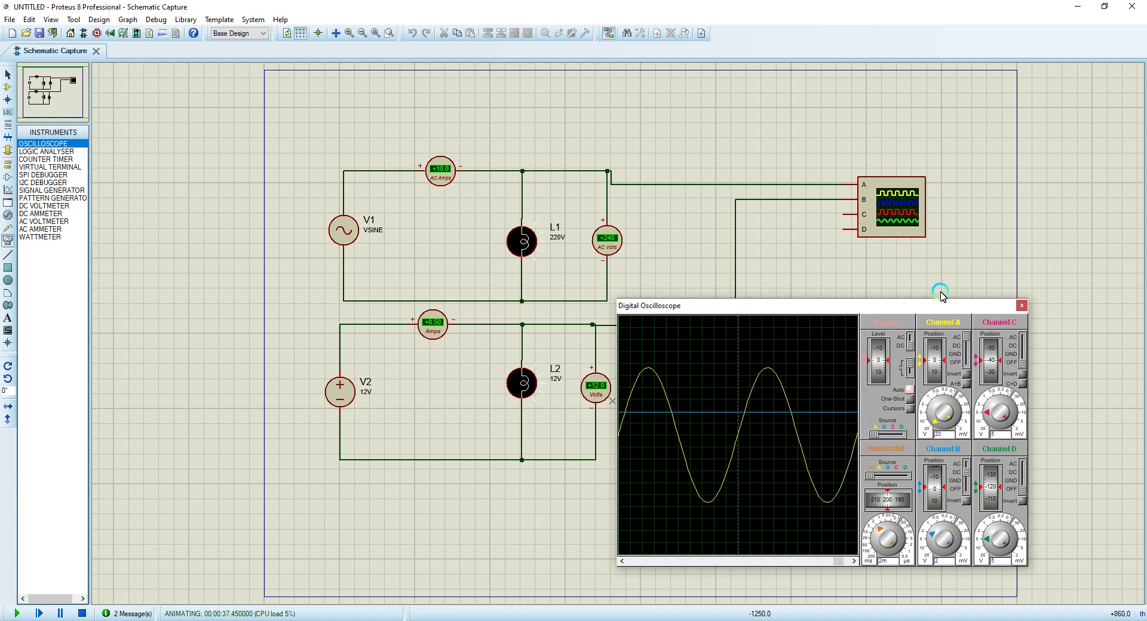
left_click(82, 613)
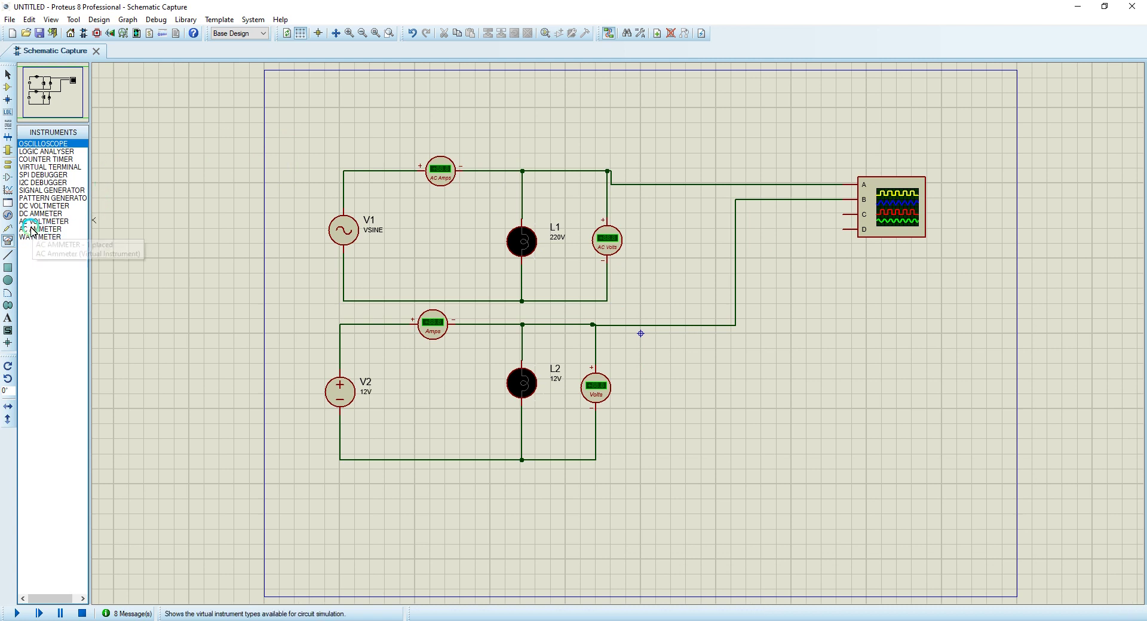
Place a virtual signal generator above the AC lamp circuit, to the upper left of the oscilloscope.
left_click(36, 190)
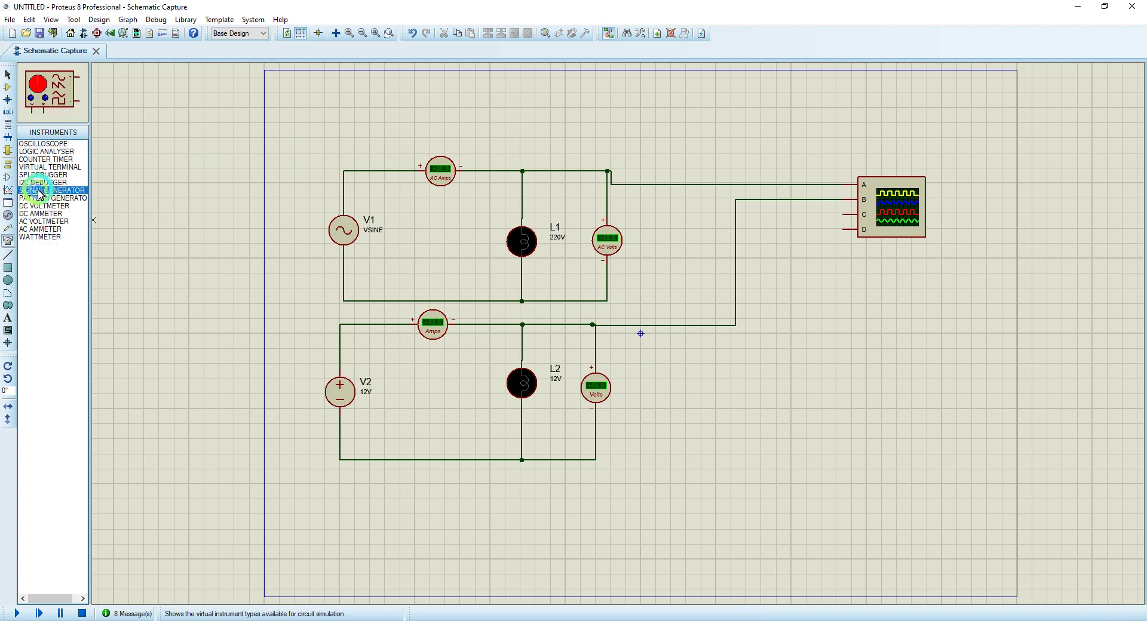
left_click(627, 121)
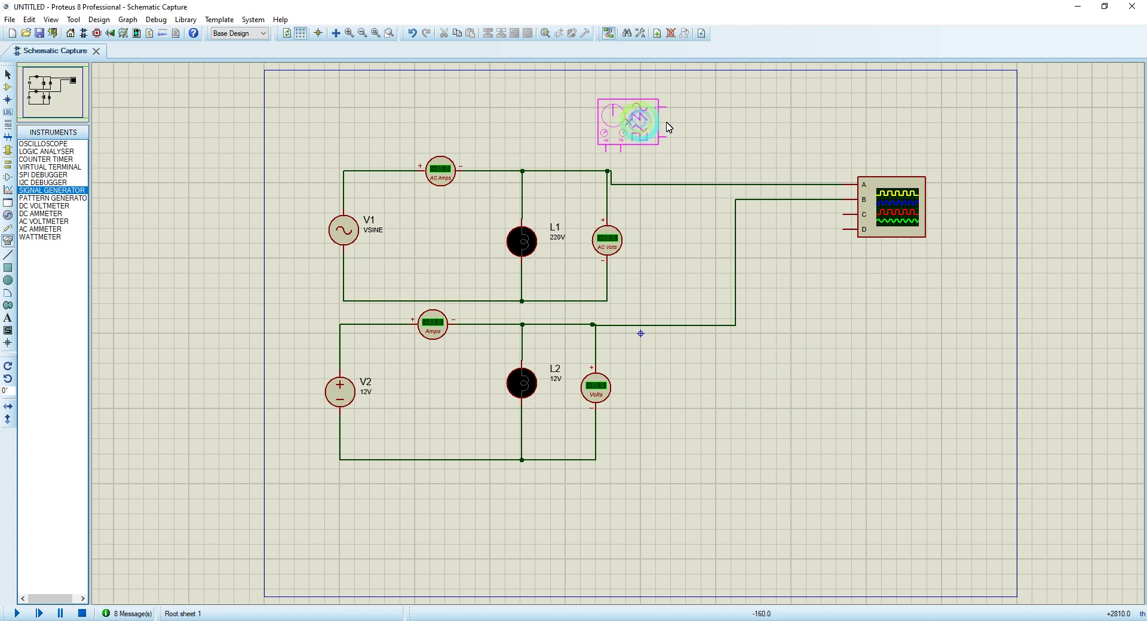
left_click(696, 131)
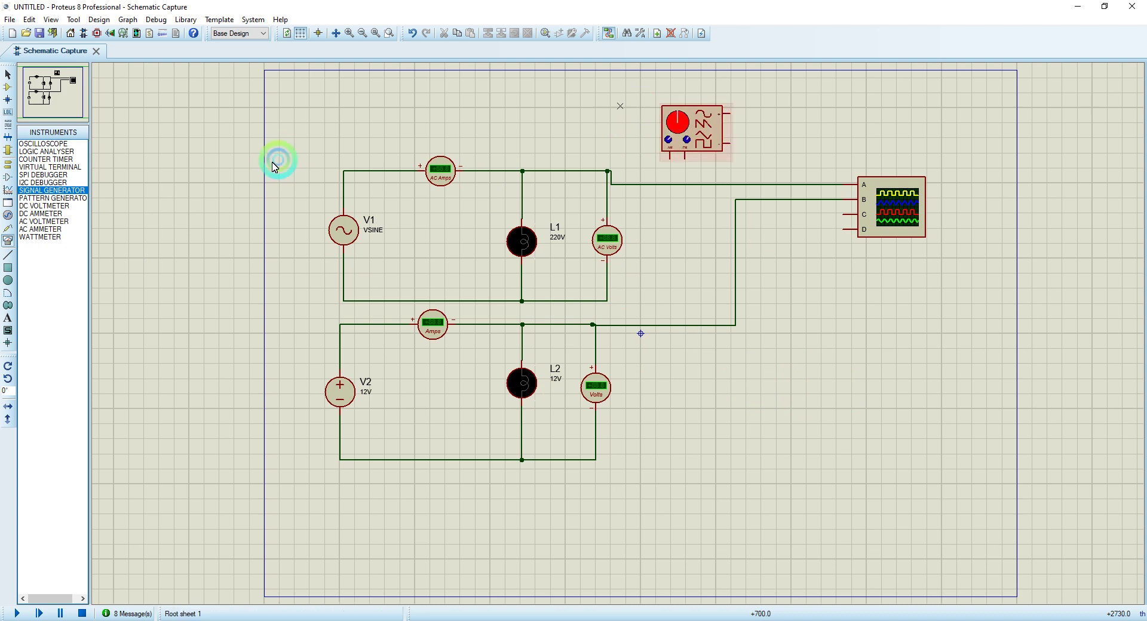
Place a ground terminal beside the signal generator and wire the generator's negative output to it.
left_click(8, 164)
left_click(33, 183)
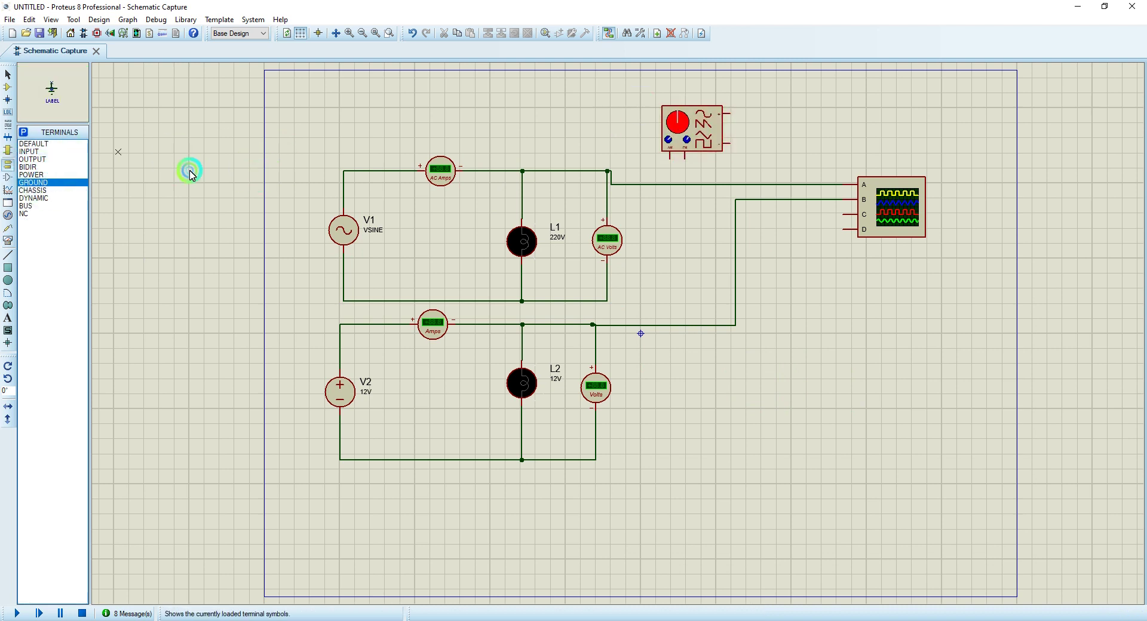
left_click(746, 159)
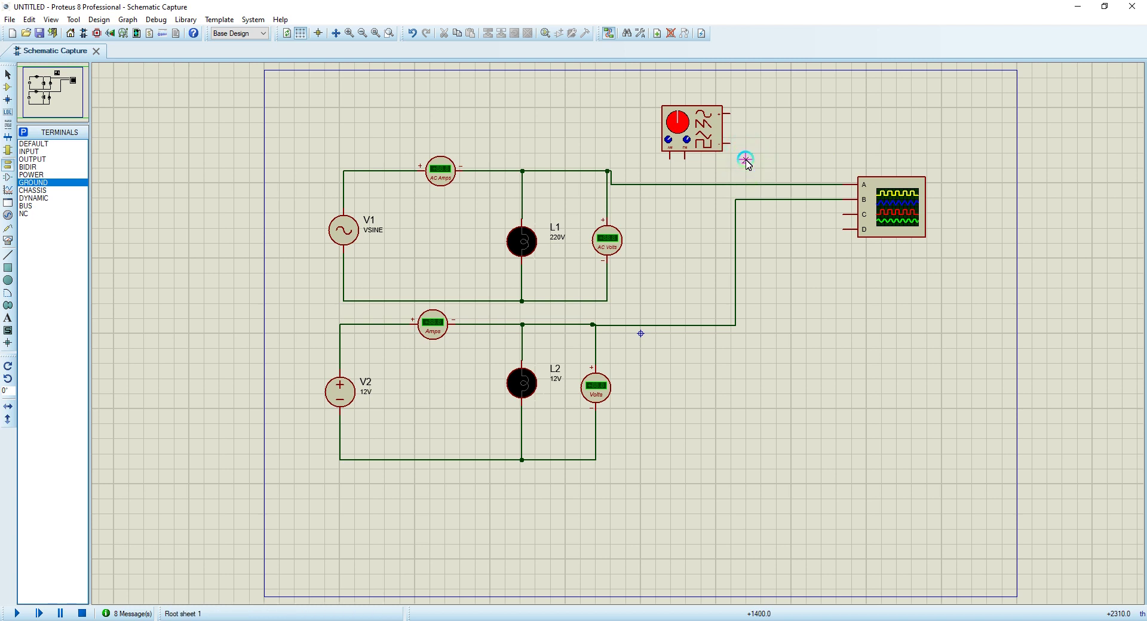
left_click(747, 160)
left_click(731, 144)
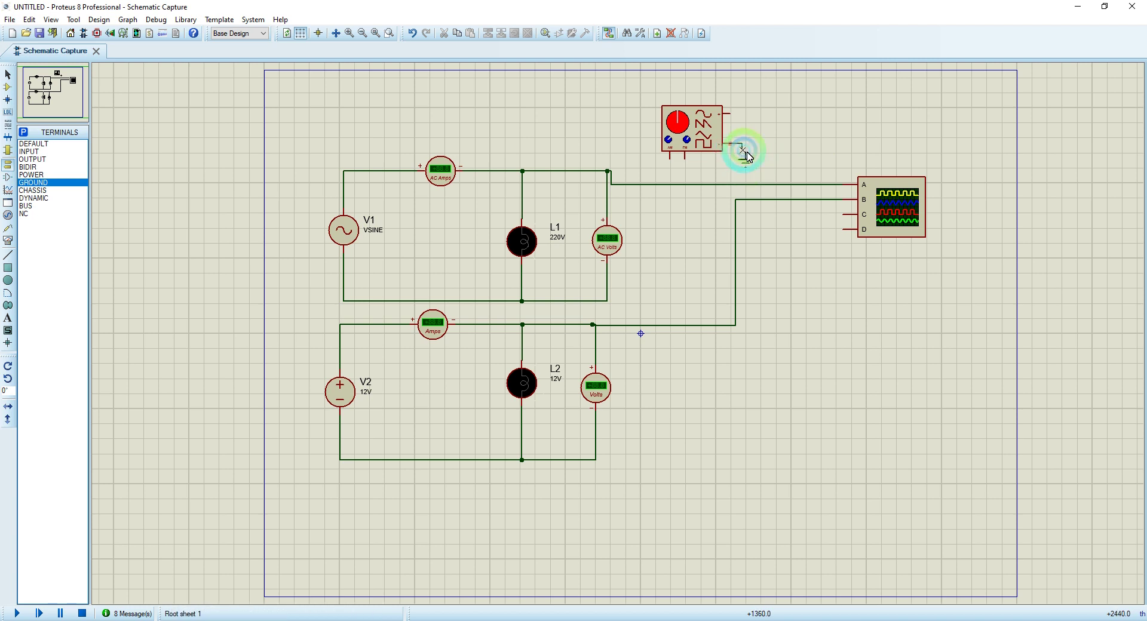
left_click(747, 152)
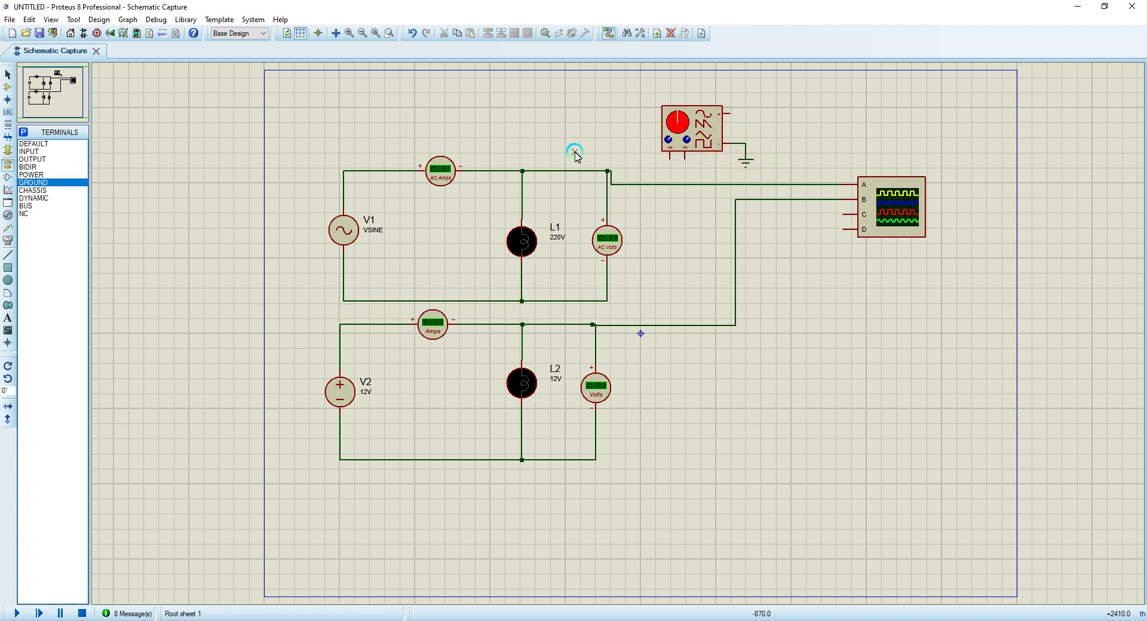
Wire the signal generator's positive output to oscilloscope channel C.
left_click(738, 121)
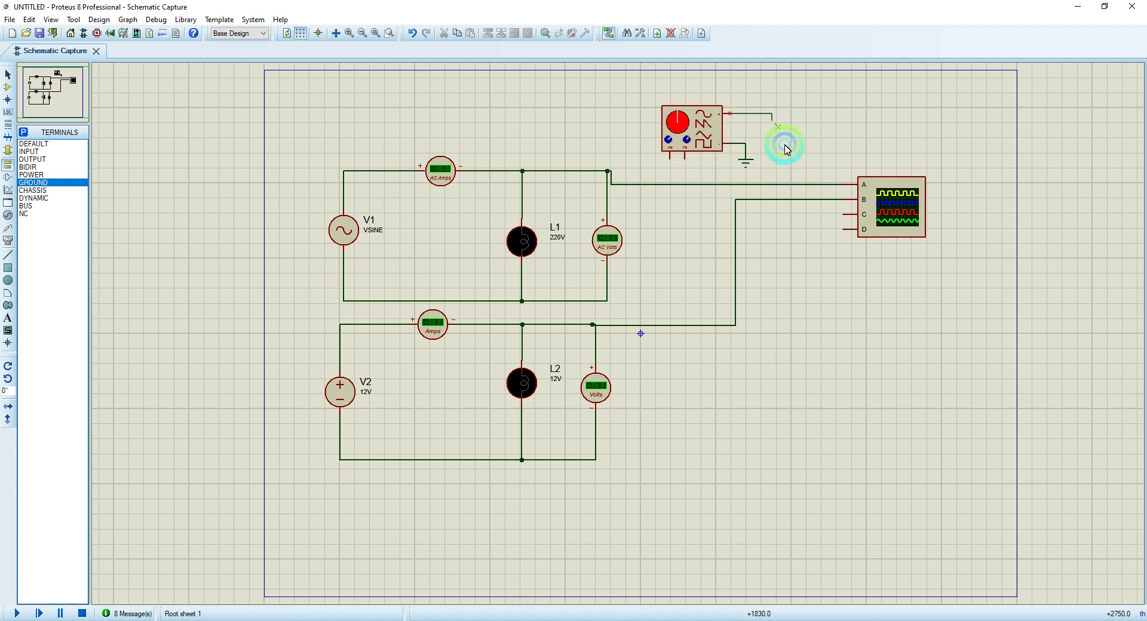
left_click(800, 196)
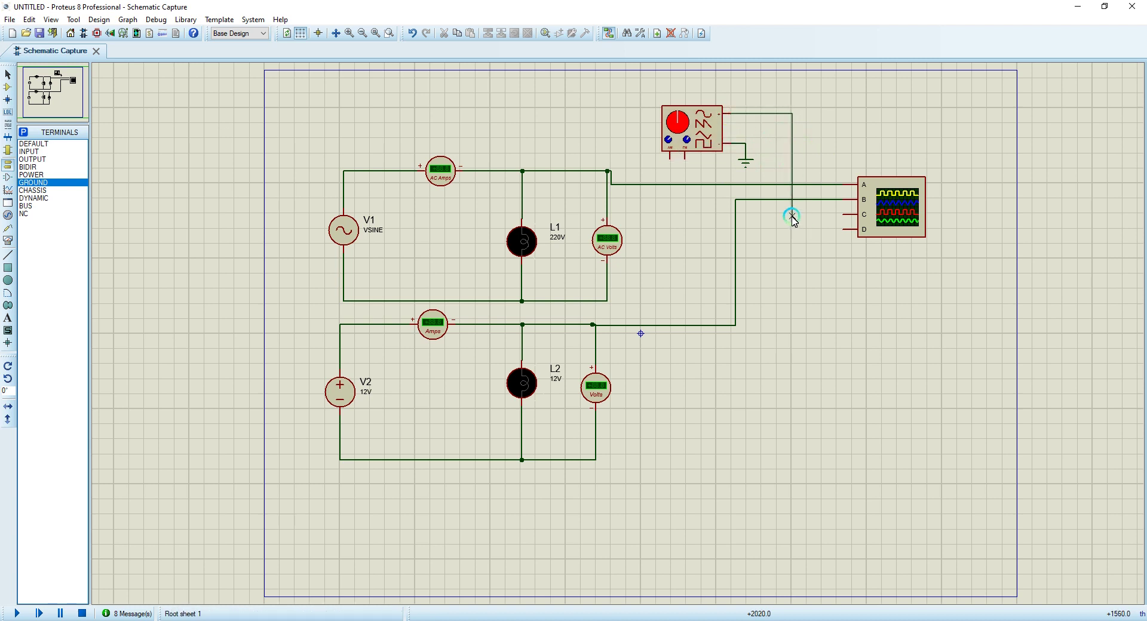
left_click(836, 214)
left_click(843, 215)
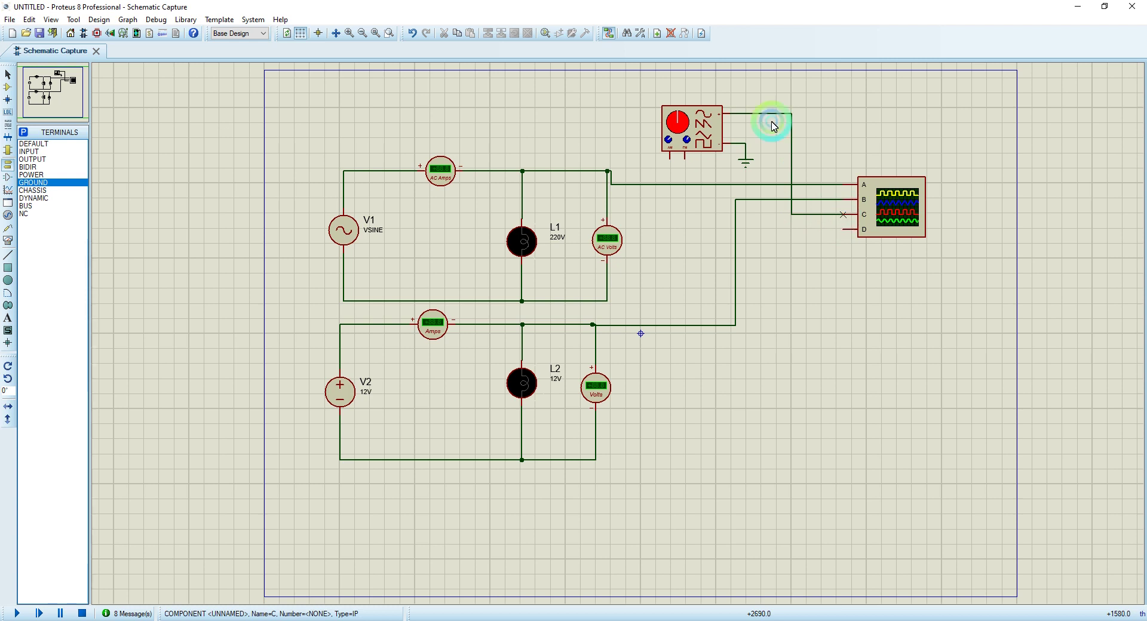
Run the simulation and move the Digital Oscilloscope window slightly up and left.
left_click(16, 614)
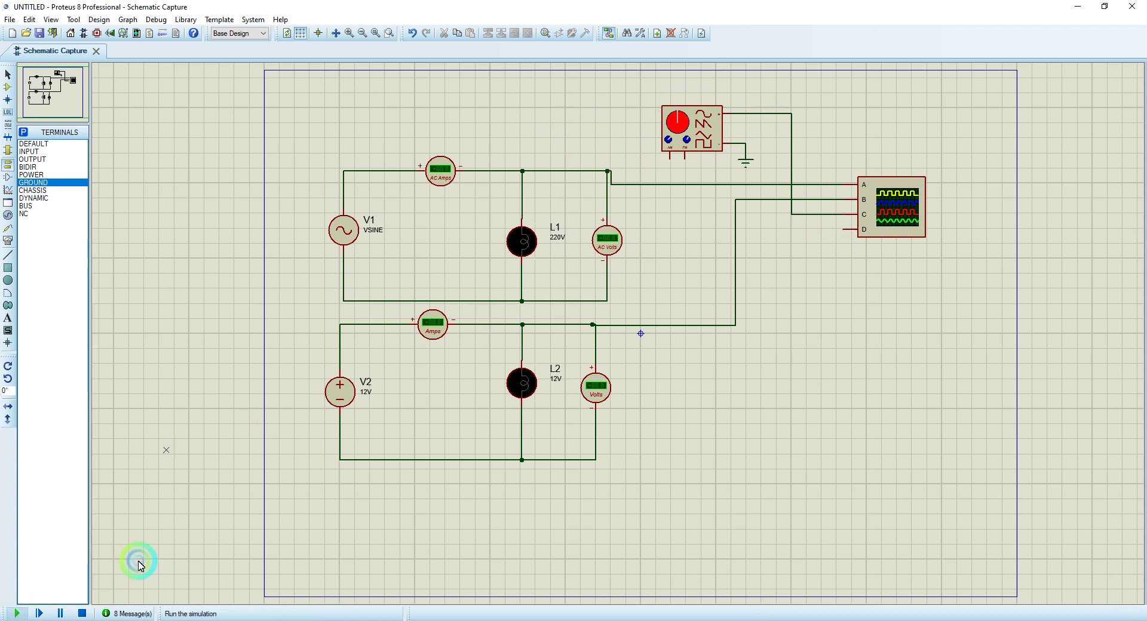
left_click(626, 314)
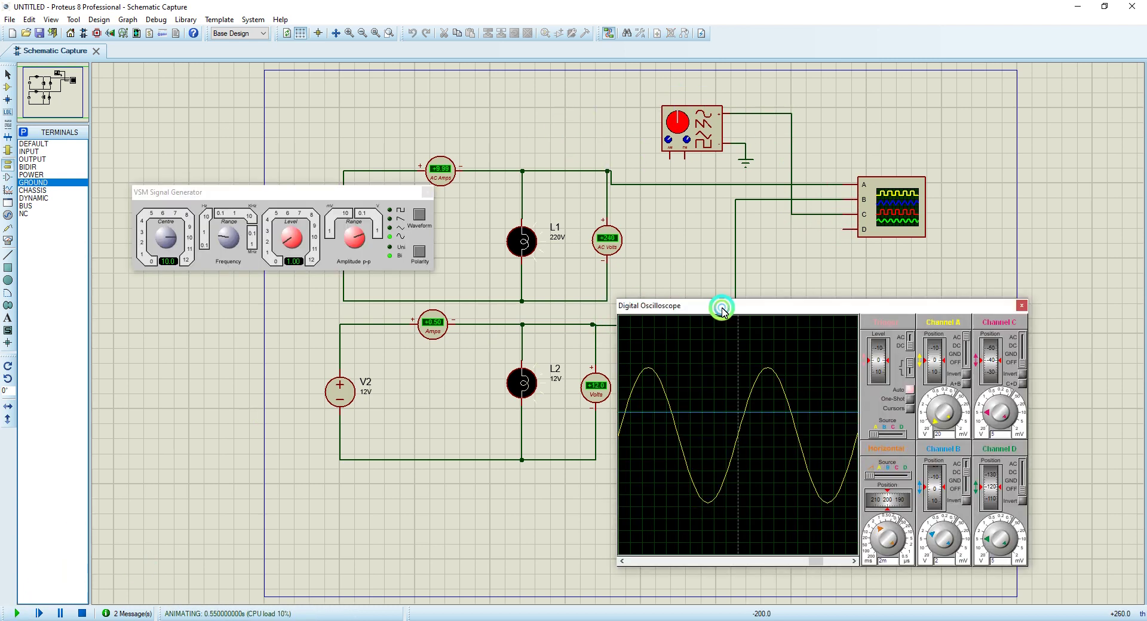
left_click_drag(722, 307, 699, 285)
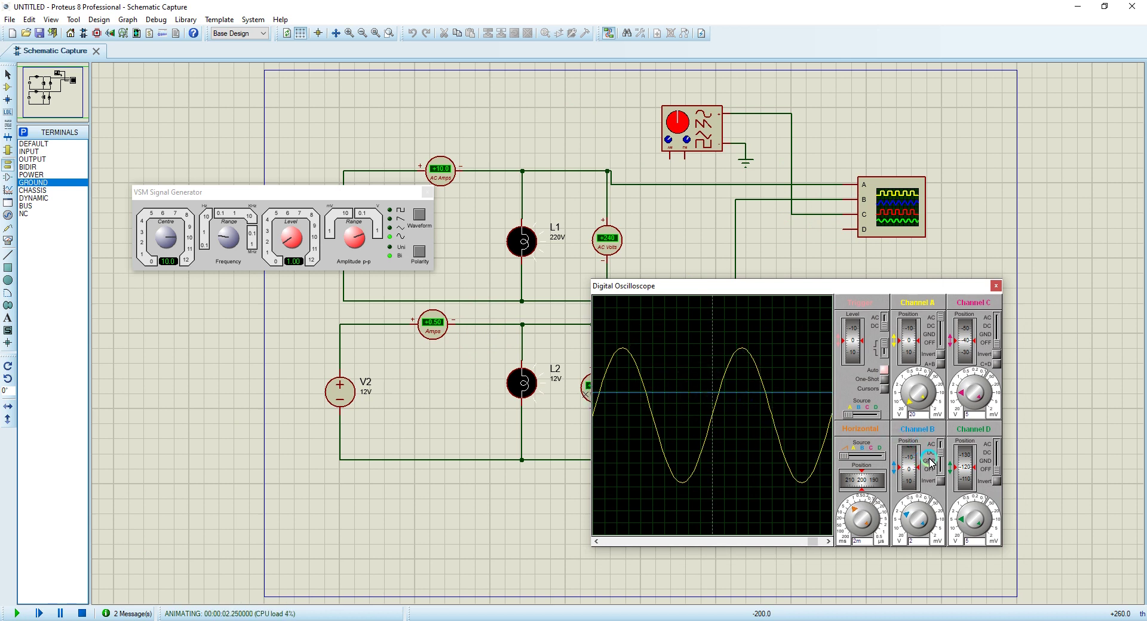
Switch on oscilloscope channel C and set its scale to 50 mV per division.
left_click(997, 328)
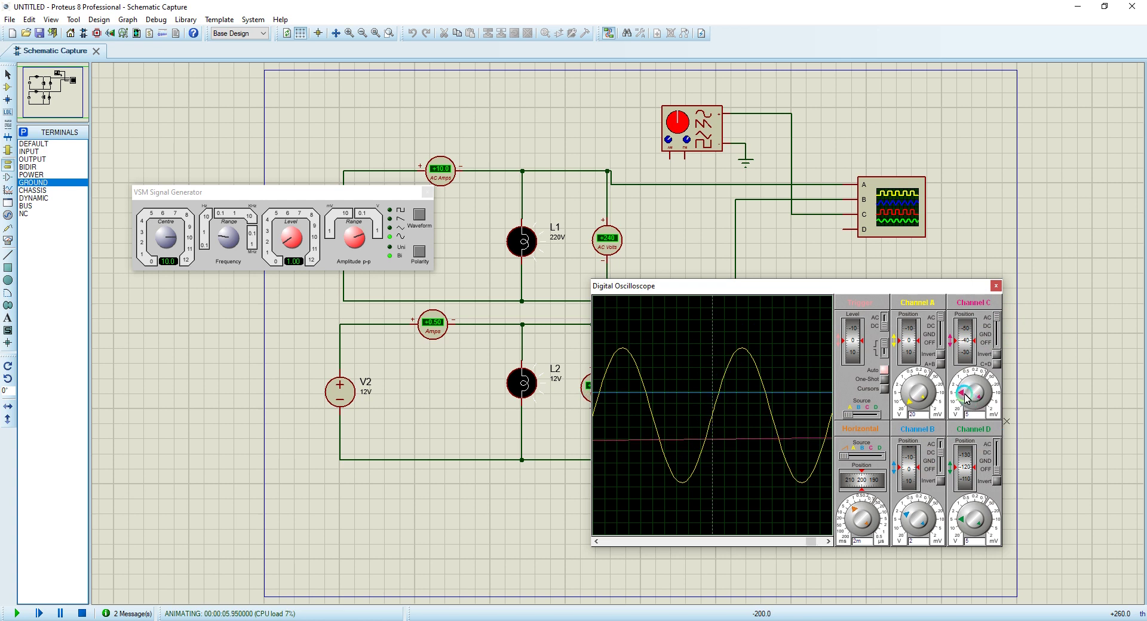
left_click_drag(961, 395, 986, 385)
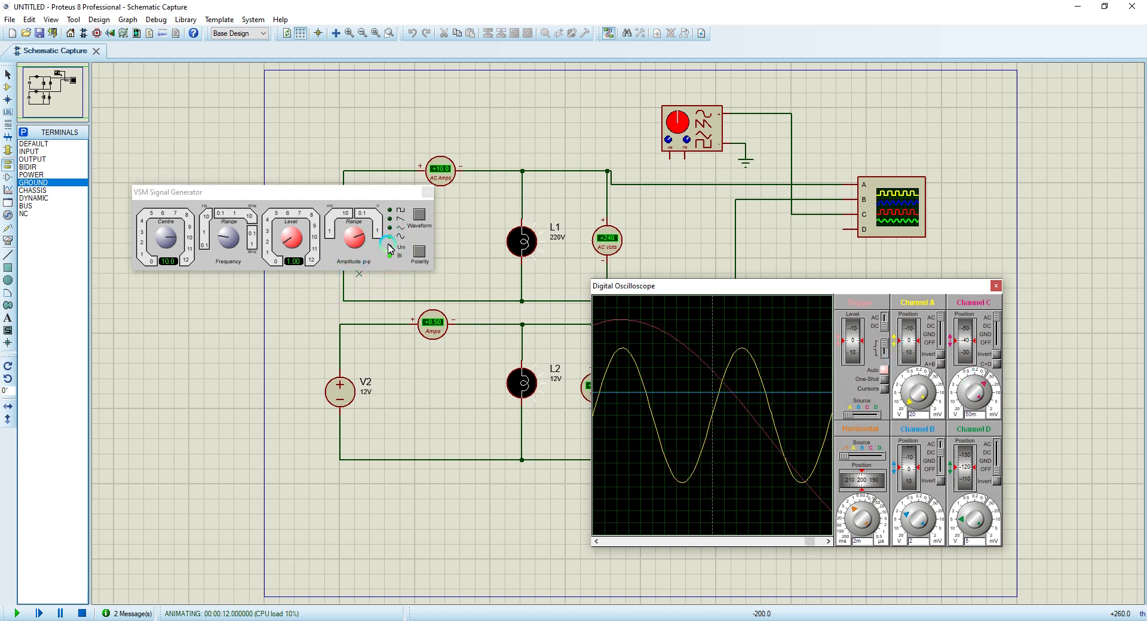
Switch the signal generator to a triangle waveform and fine-tune channel C's scale to 51.25 mV per division.
left_click(418, 215)
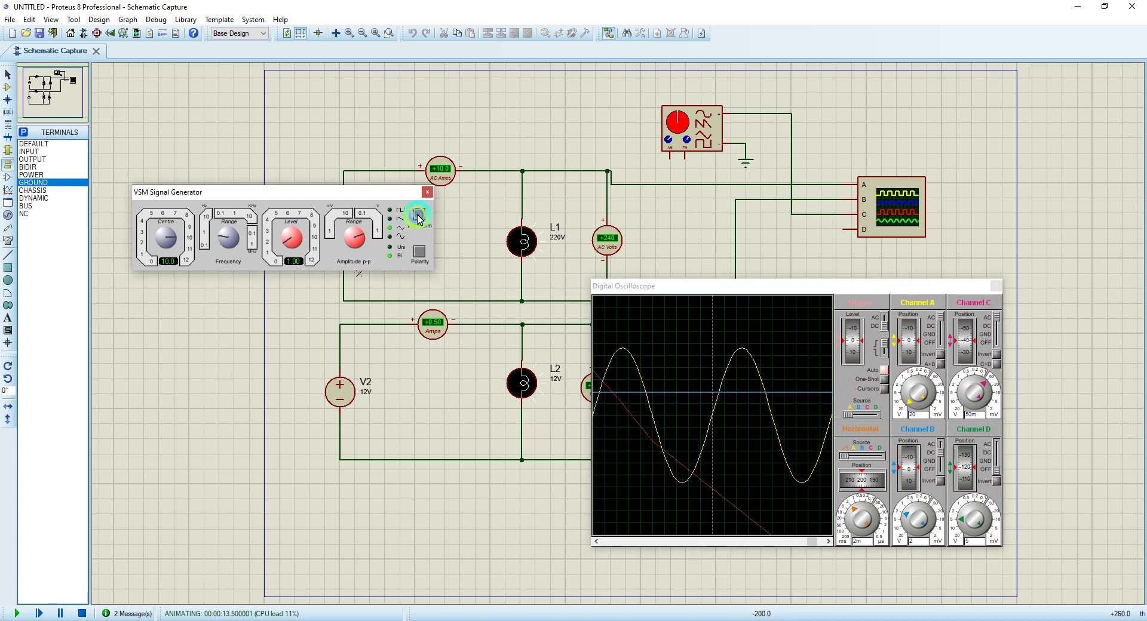
left_click(390, 229)
left_click_drag(972, 406, 980, 395)
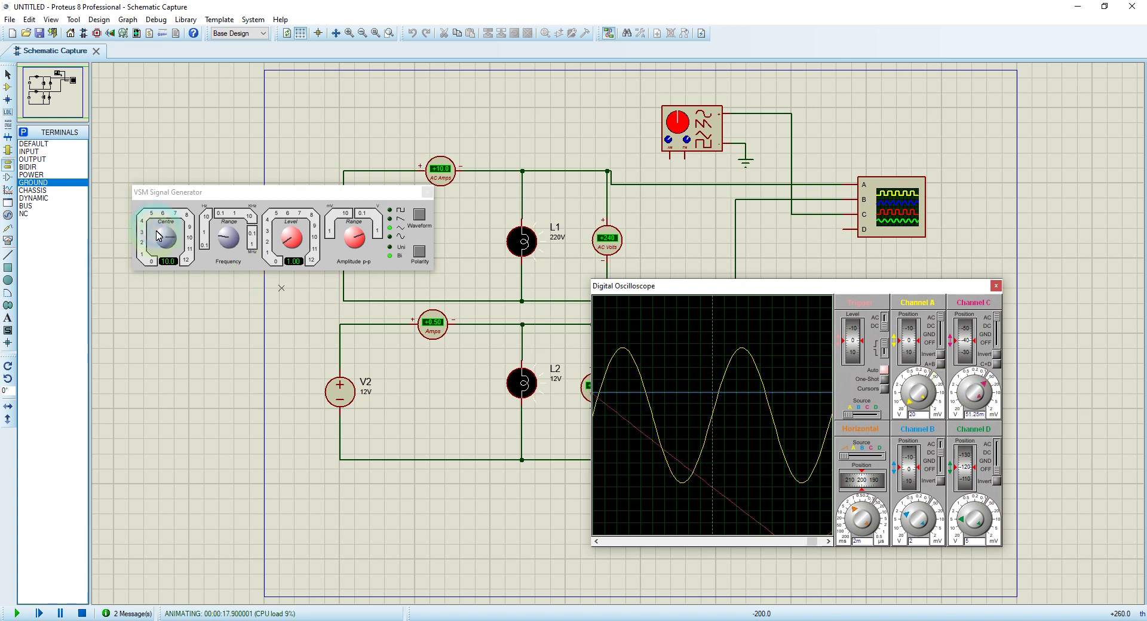
Set the signal generator's frequency to 59.0 Hz and its amplitude level to 300 mV.
left_click_drag(172, 238, 161, 232)
left_click_drag(216, 237, 286, 246)
left_click_drag(359, 236, 366, 248)
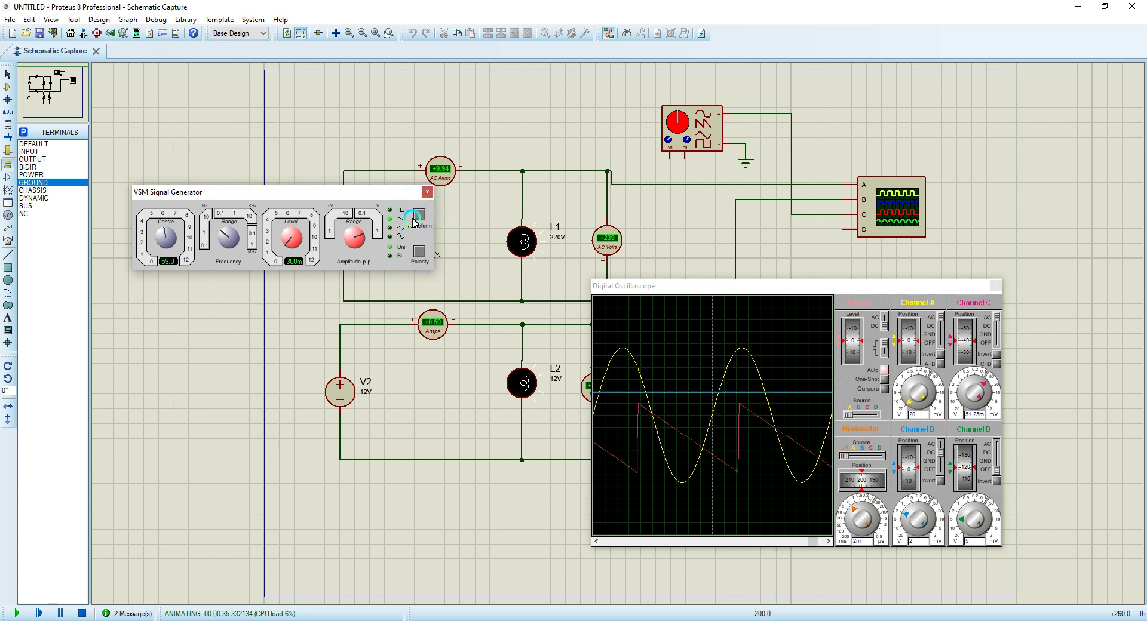
Switch the signal generator to a square waveform and stop the simulation.
left_click(417, 217)
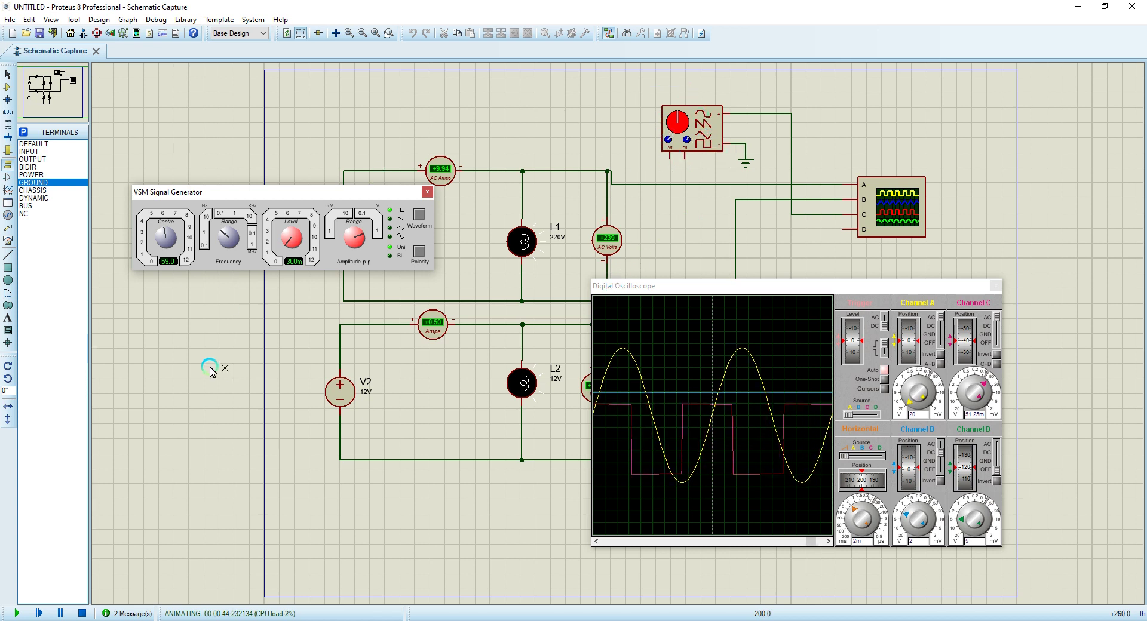
left_click(90, 614)
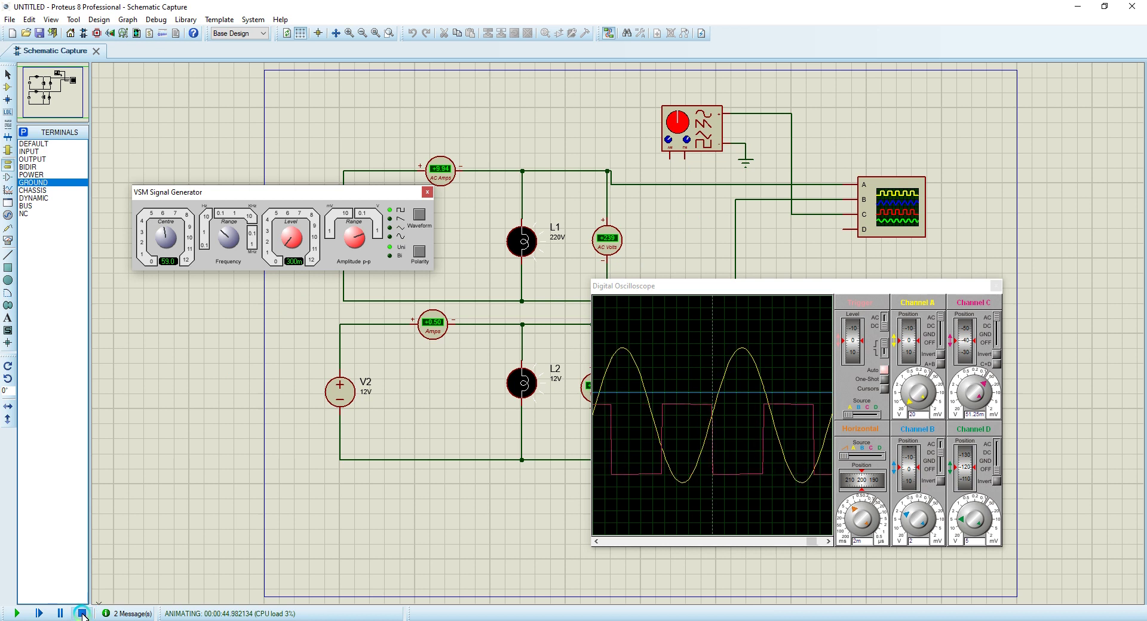
Place a Logic Analyser instrument in the open area beside the DC lamp circuit.
left_click(9, 240)
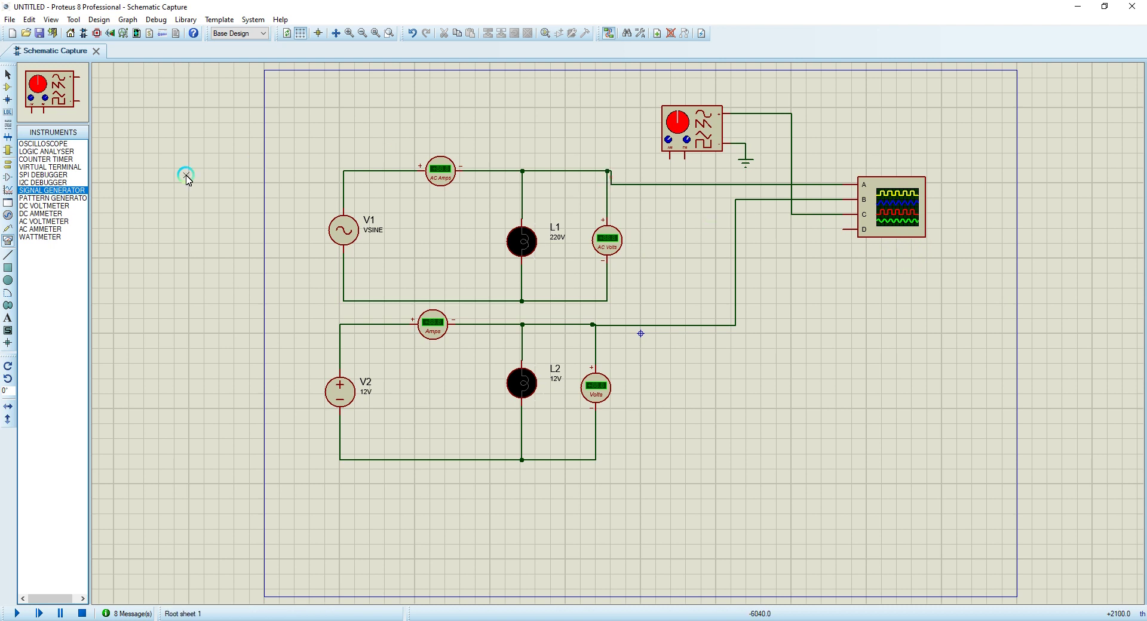
left_click(33, 145)
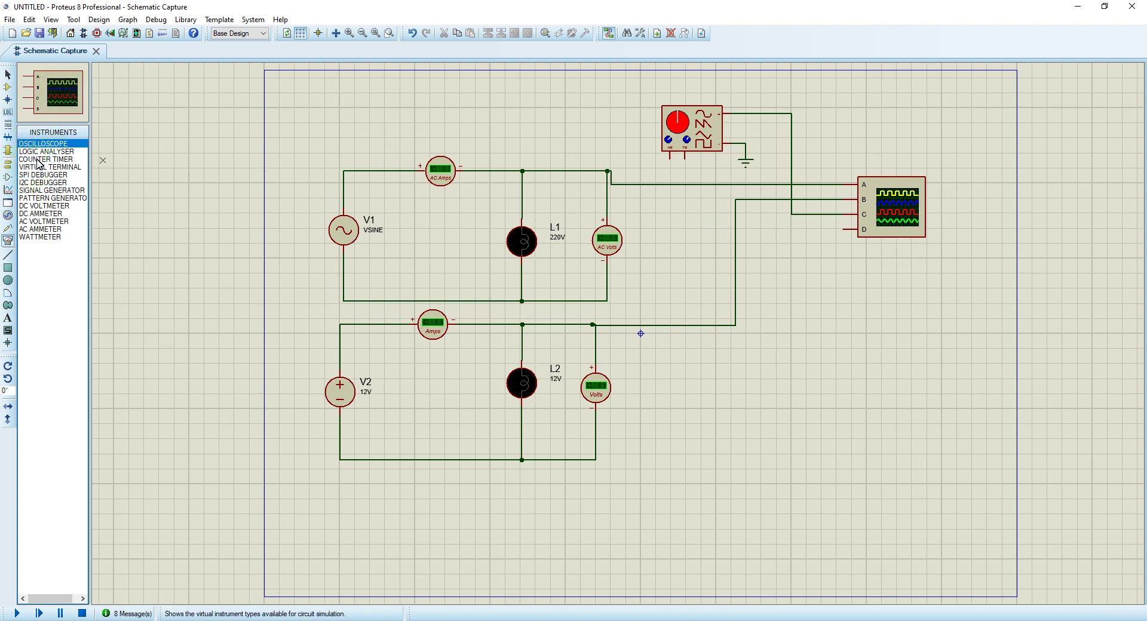
left_click(48, 153)
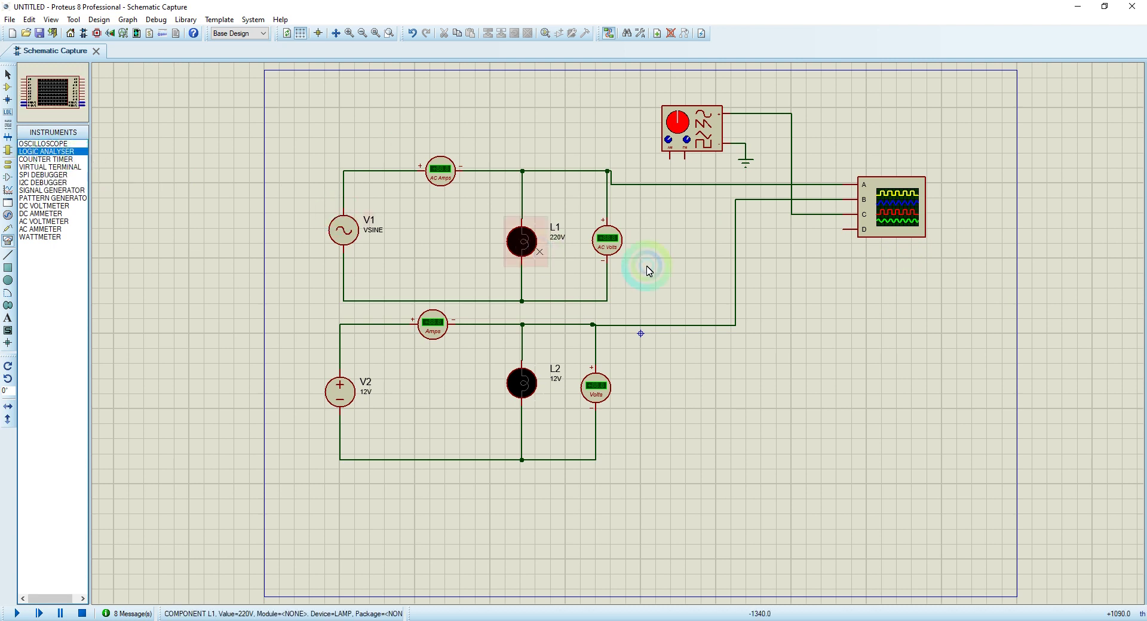
left_click(776, 375)
left_click(805, 384)
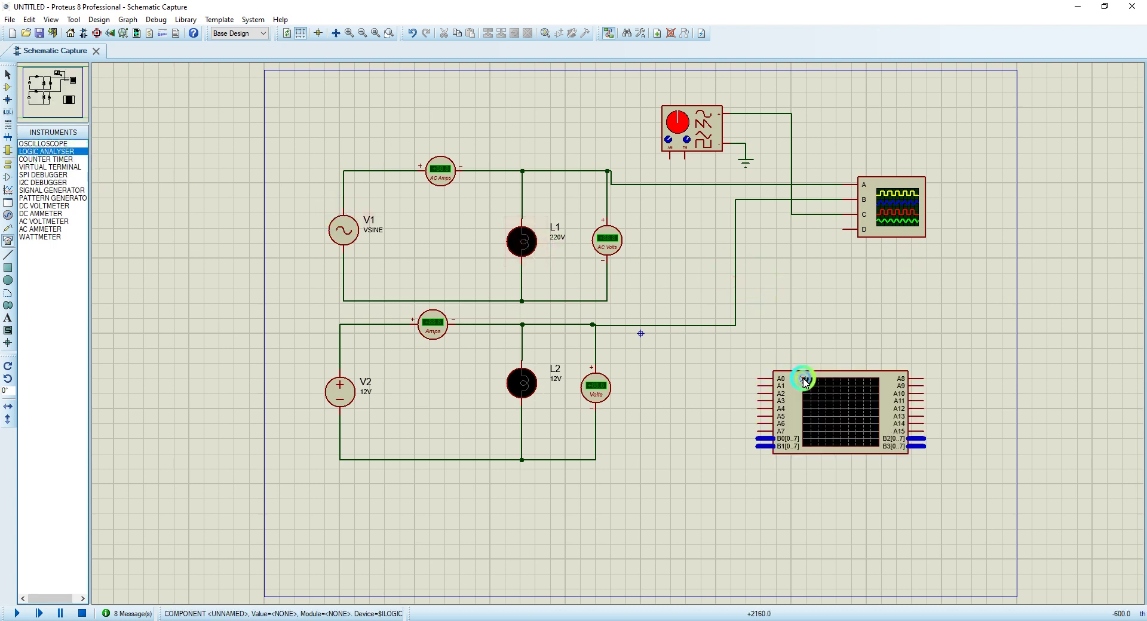
Delete the signal generator, the oscilloscope and the leftover ground terminal from the schematic.
left_click(687, 136)
key("Delete")
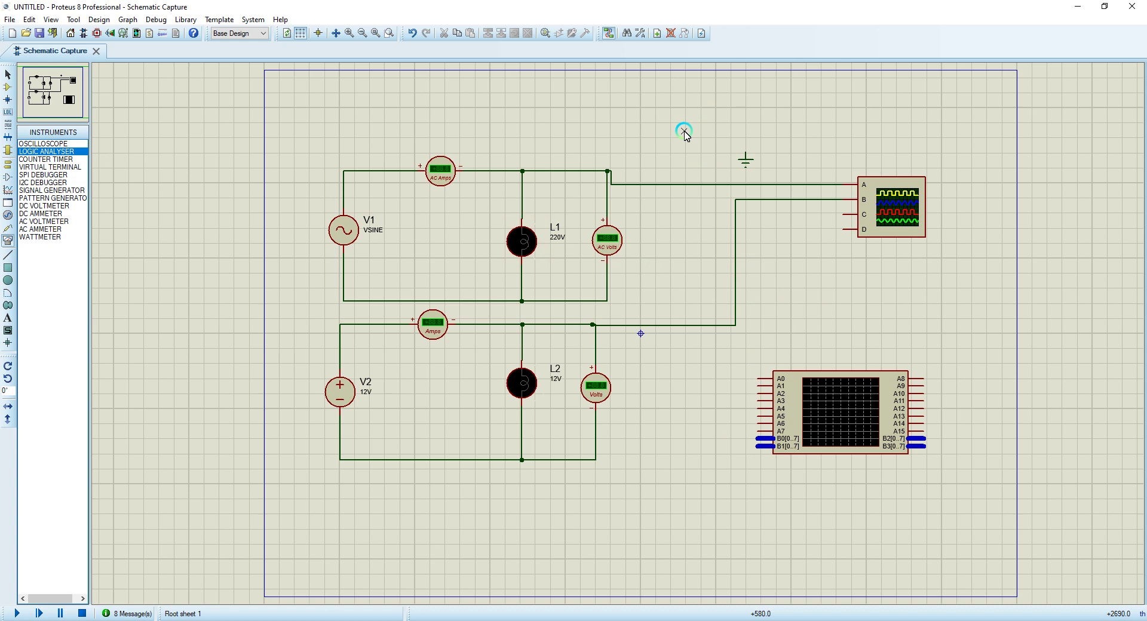
left_click(882, 201)
key("Delete")
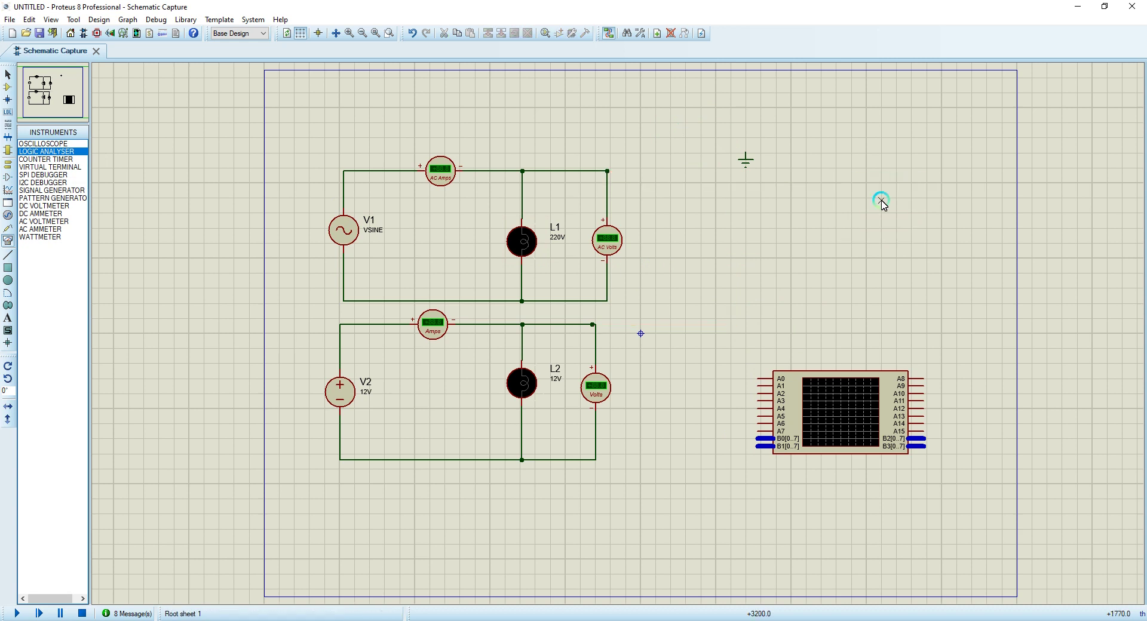
left_click_drag(693, 124, 791, 226)
key("Delete")
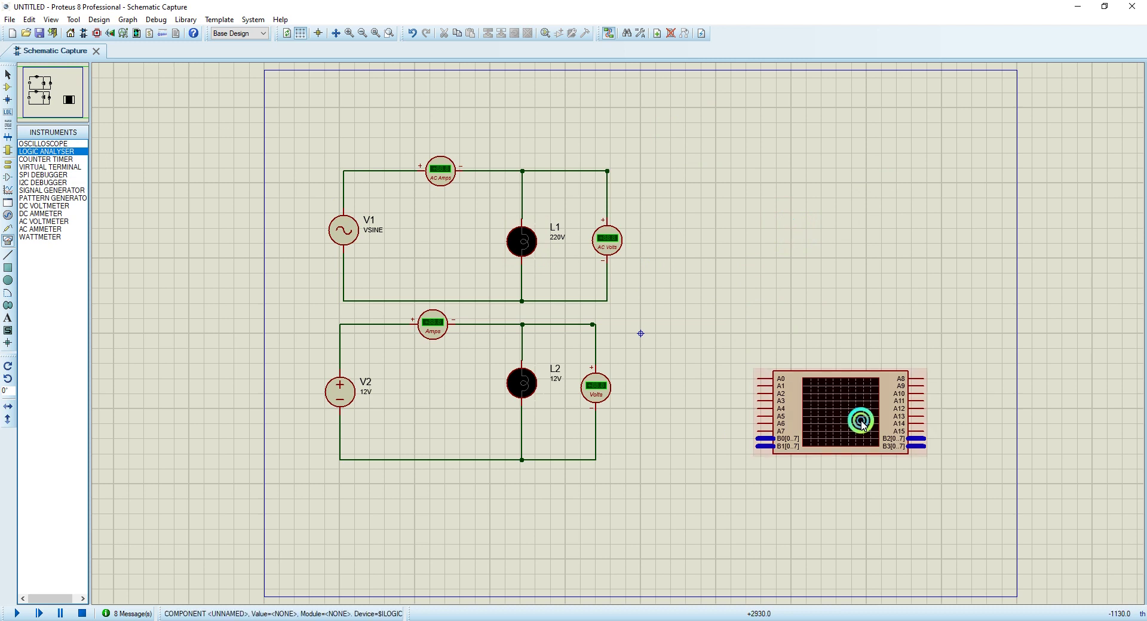
Move the logic analyser up to the space beside the AC lamp circuit.
left_click(820, 402)
left_click_drag(820, 402, 815, 130)
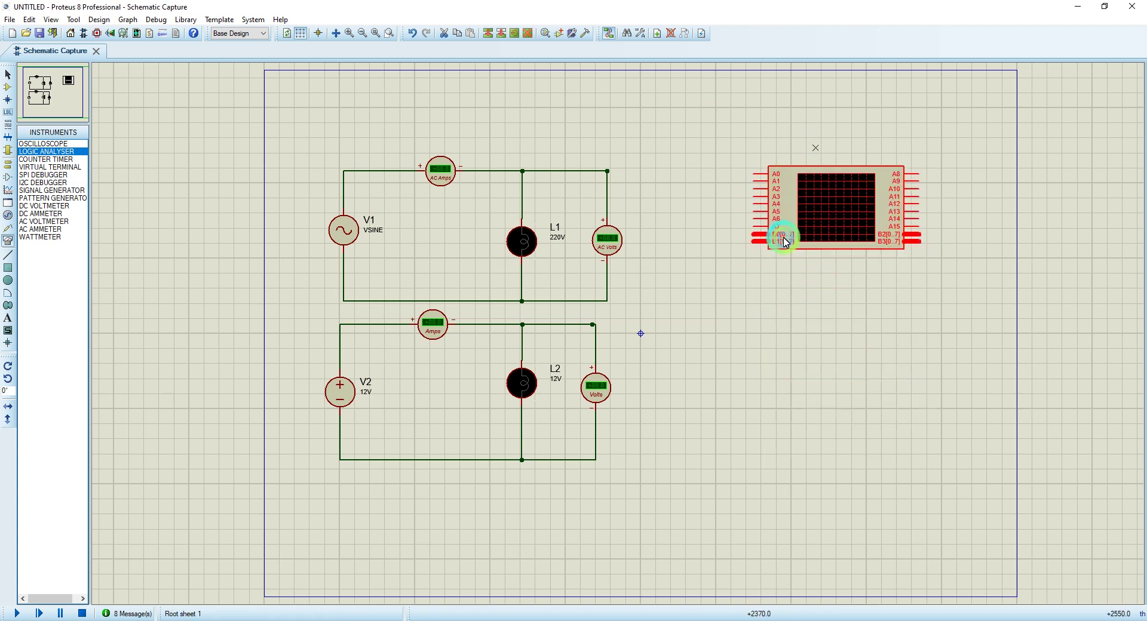
left_click(788, 286)
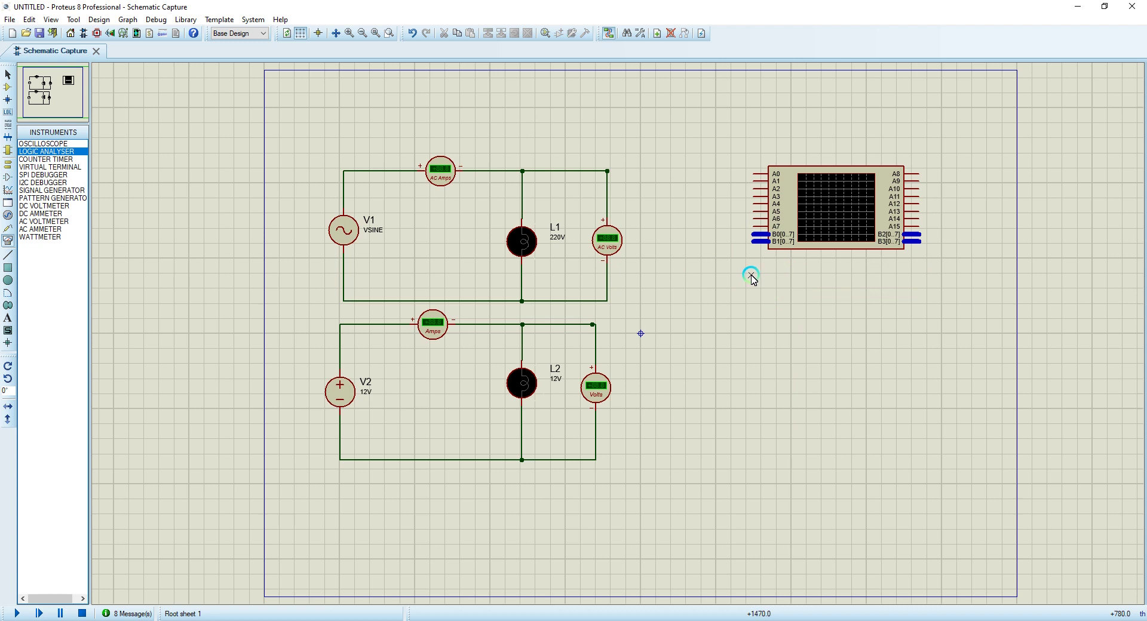
left_click(804, 191)
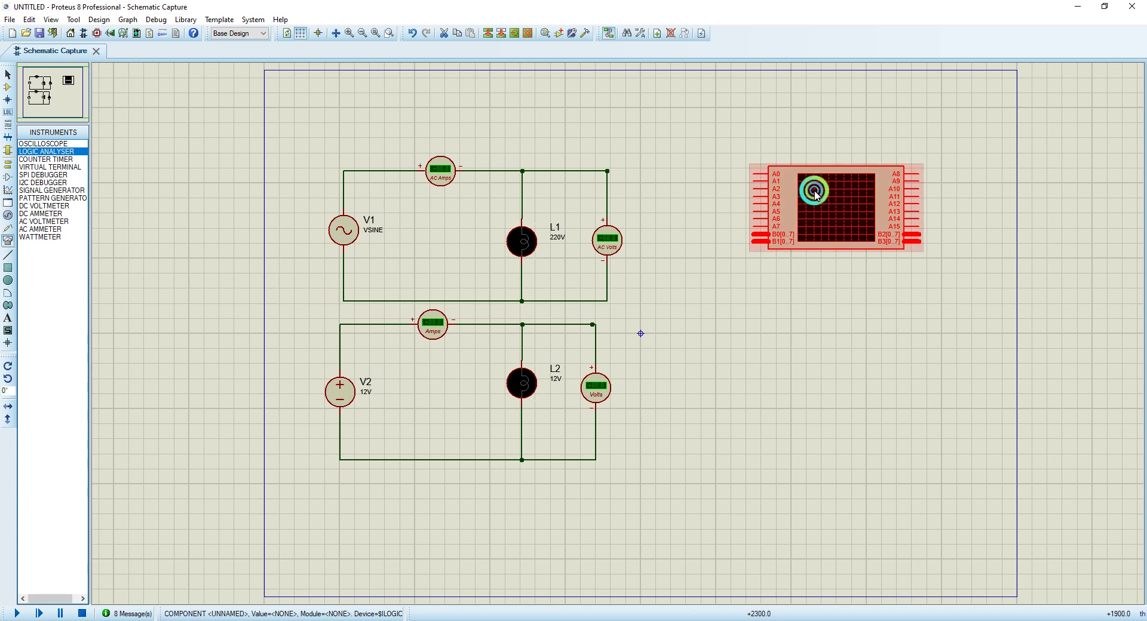
left_click(185, 225)
Place a LOGICTOGGLE beside the logic analyser and wire it to input A0.
left_click(10, 89)
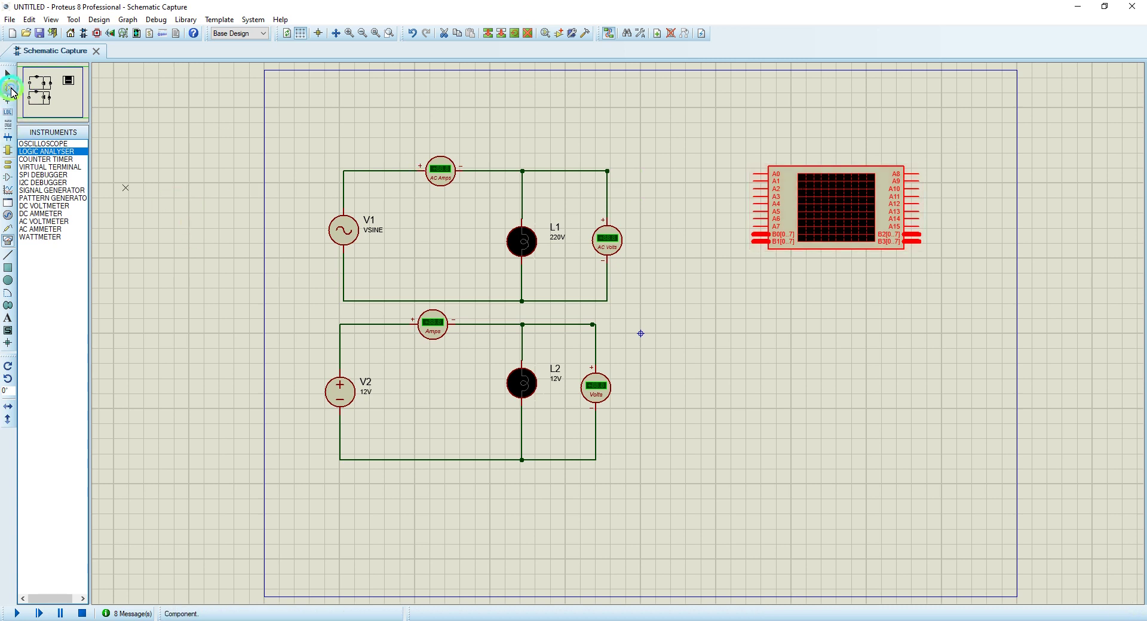
left_click(39, 151)
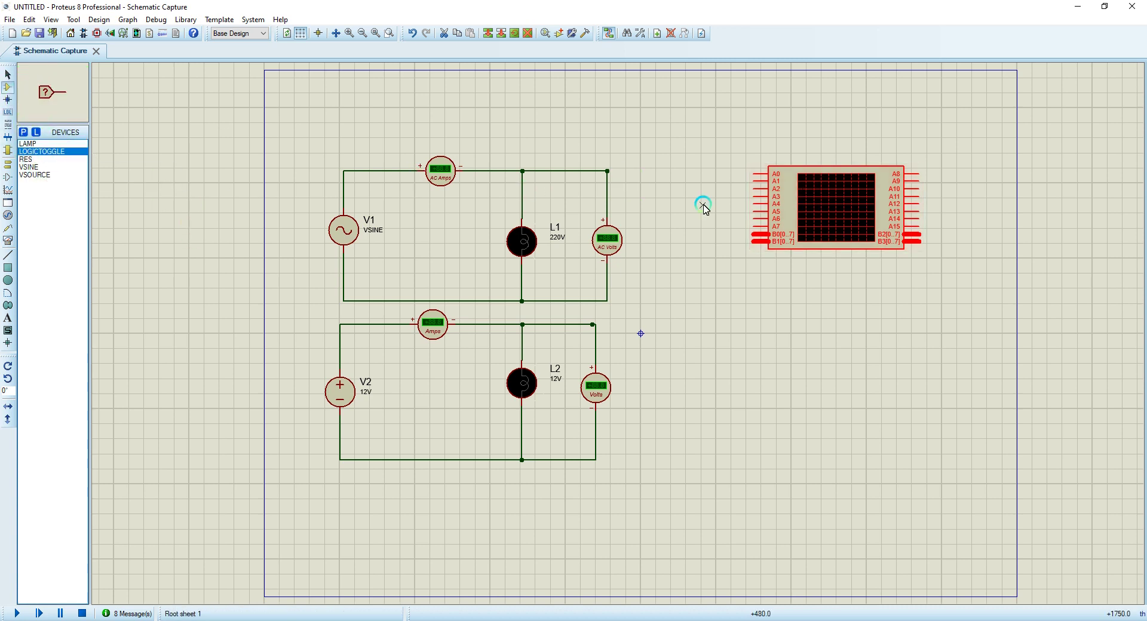
left_click(722, 172)
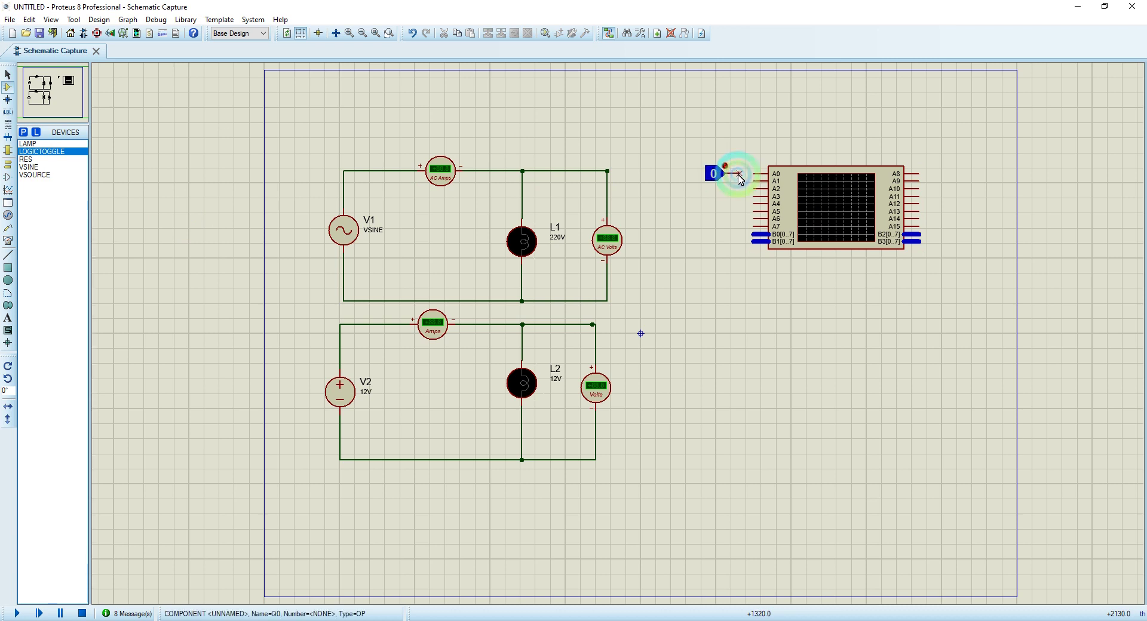
left_click(740, 174)
left_click(753, 174)
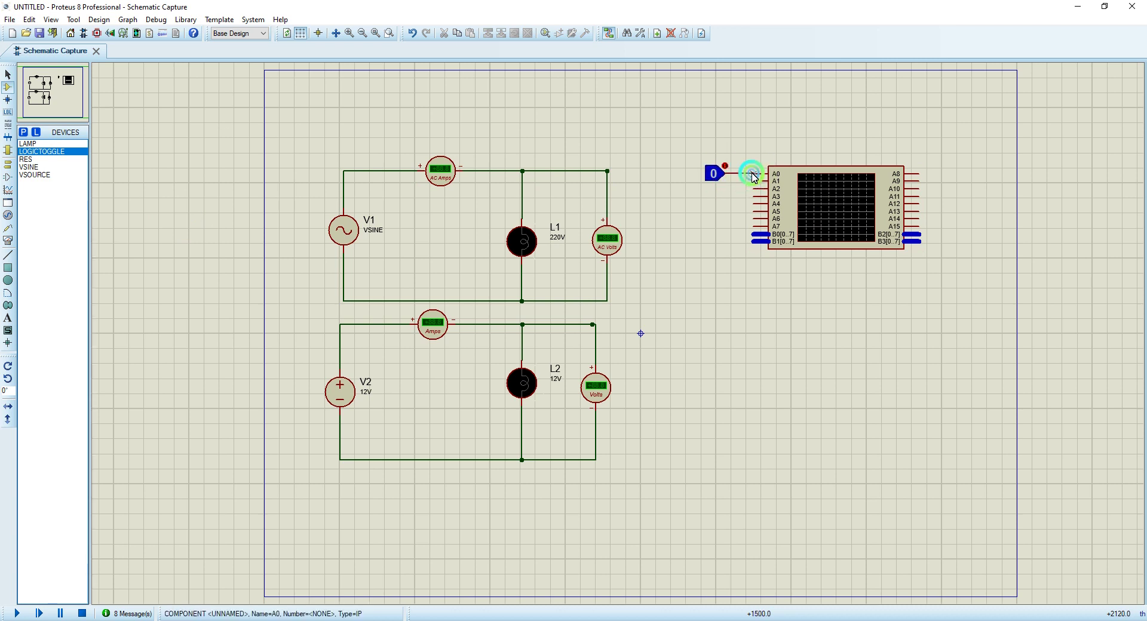
Place a second LOGICTOGGLE below the first and wire it to logic analyser input A1.
left_click(715, 192)
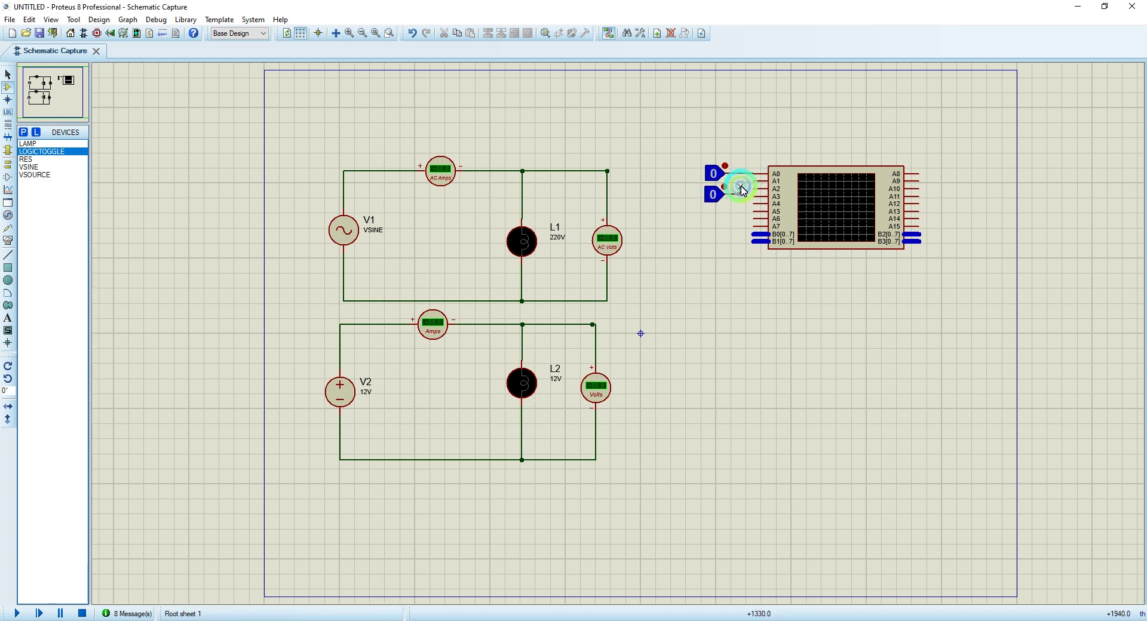
left_click(741, 181)
left_click(754, 181)
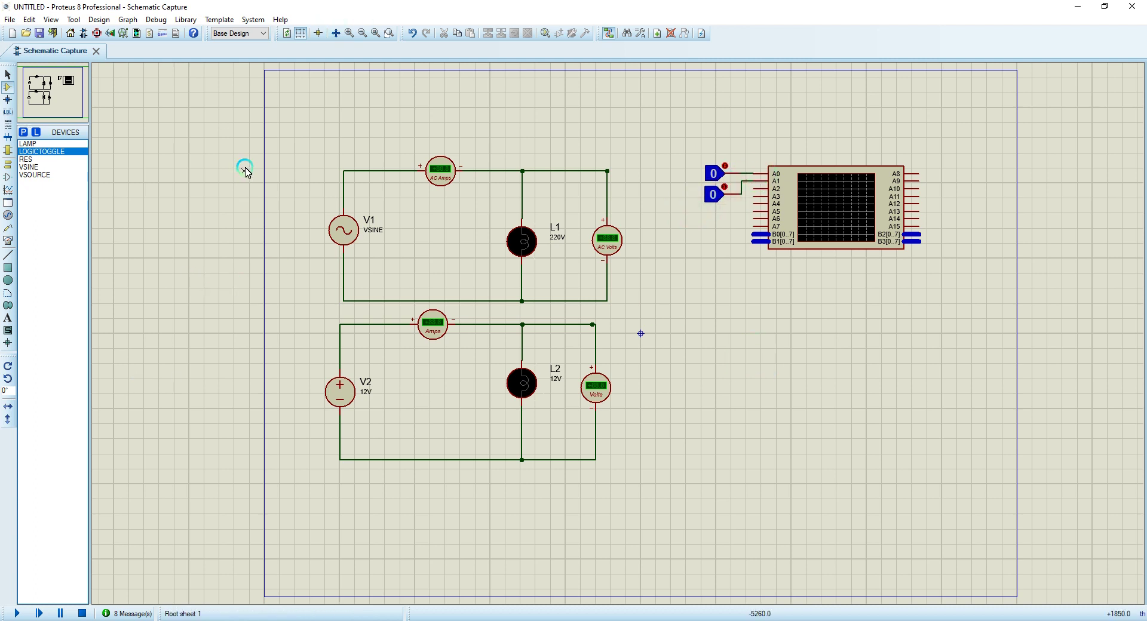
Delete the AC and DC lamp circuits together with their meters and sources.
left_click_drag(303, 151, 642, 486)
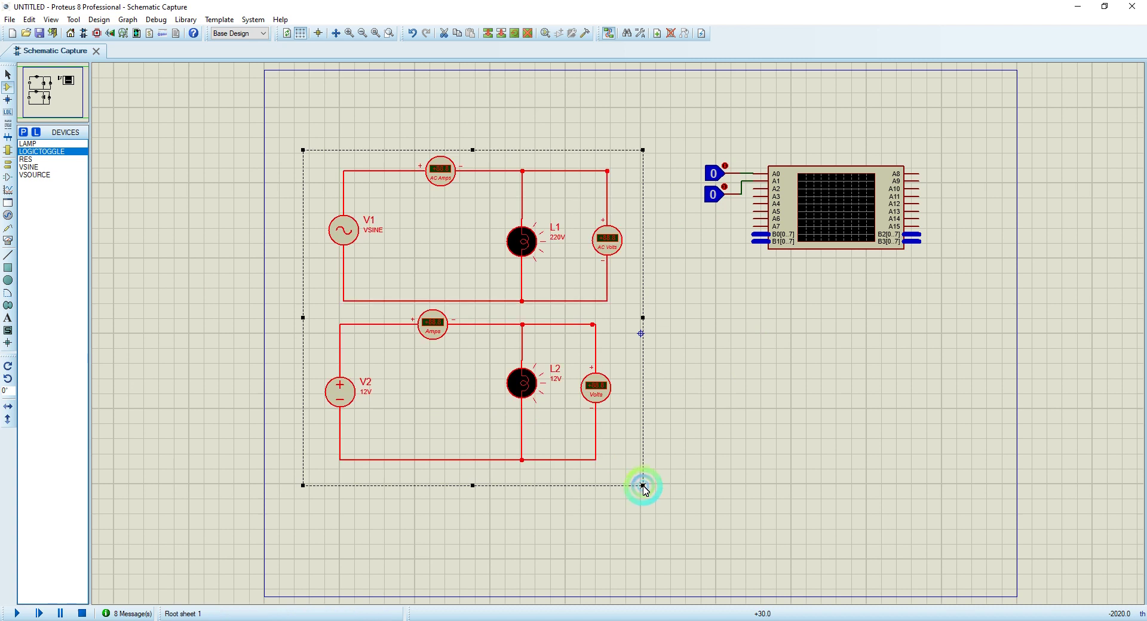
key("Delete")
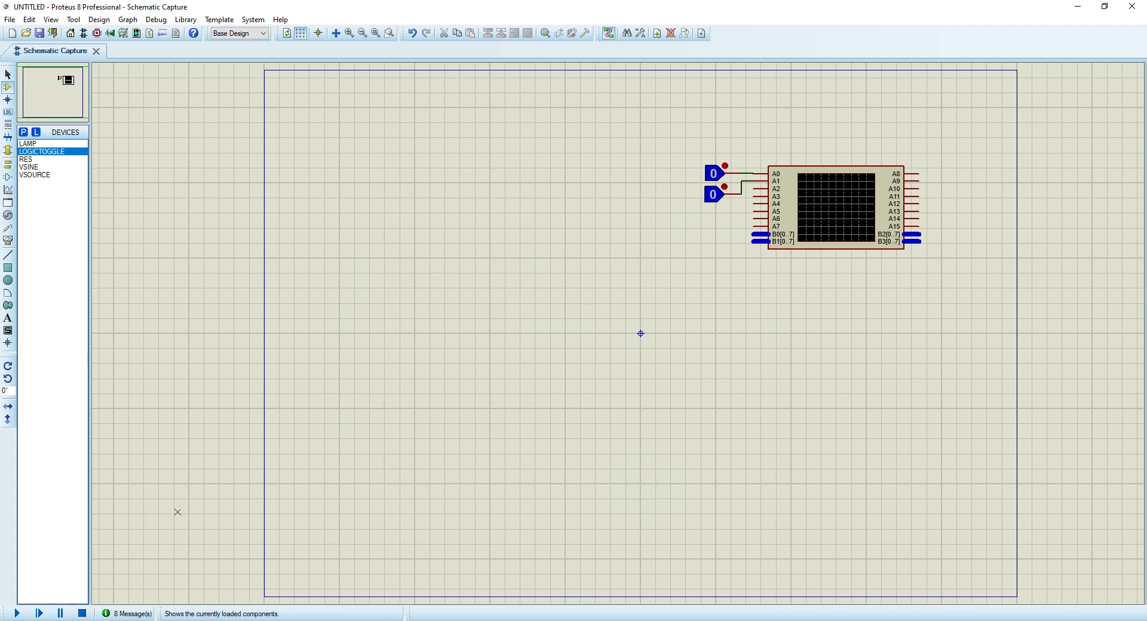
Start the simulation and move the VSM Logic Analyser window nearer the middle of the sheet.
left_click(17, 614)
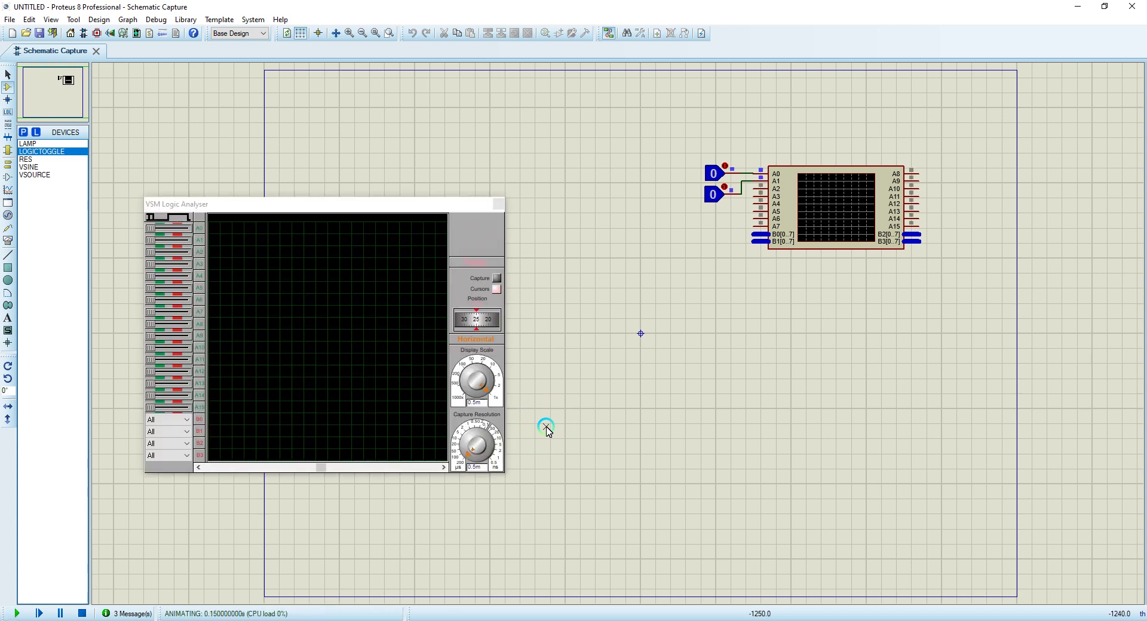
left_click(259, 195)
left_click_drag(256, 205, 448, 256)
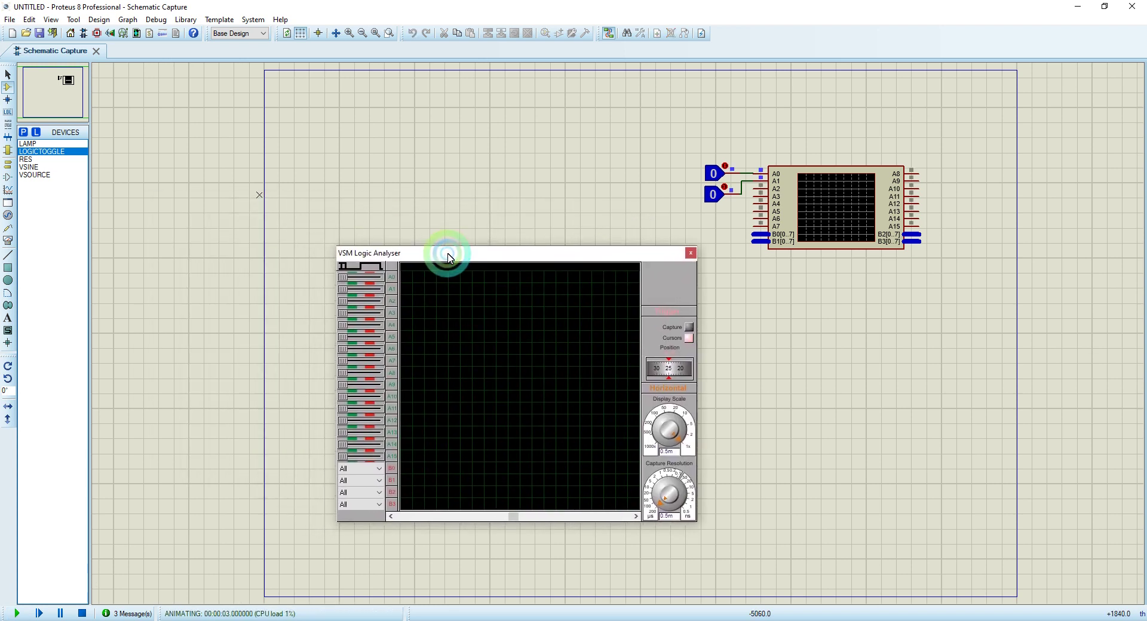
left_click(623, 234)
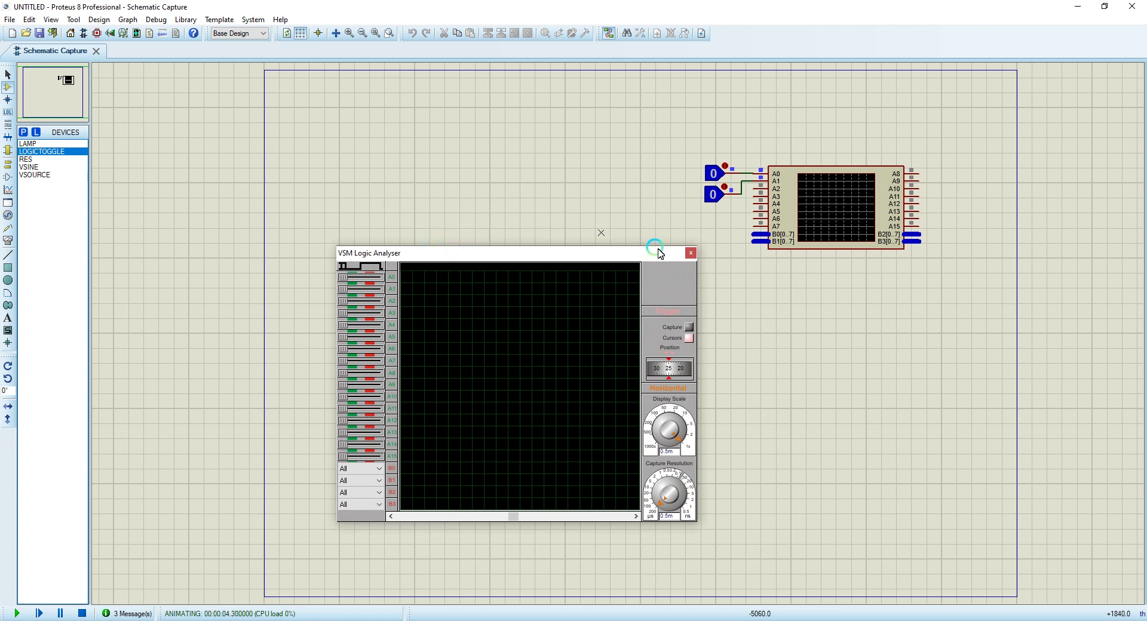
left_click(740, 343)
left_click(690, 330)
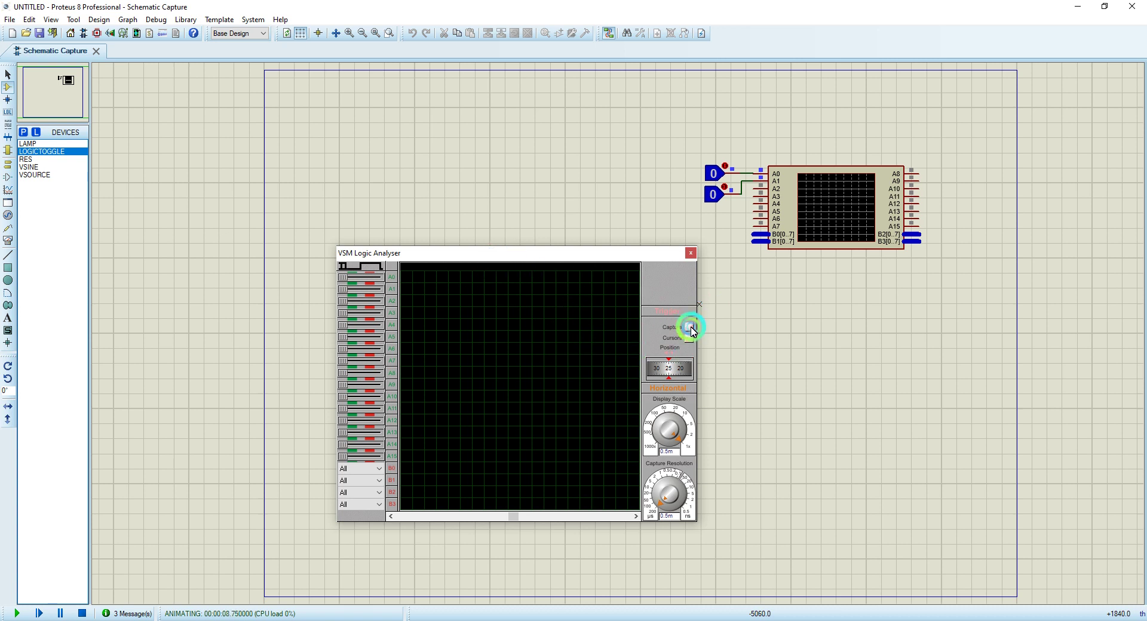
left_click(711, 342)
Set the logic toggle on A0 to 1 and arm the logic analyser's capture.
left_click(717, 183)
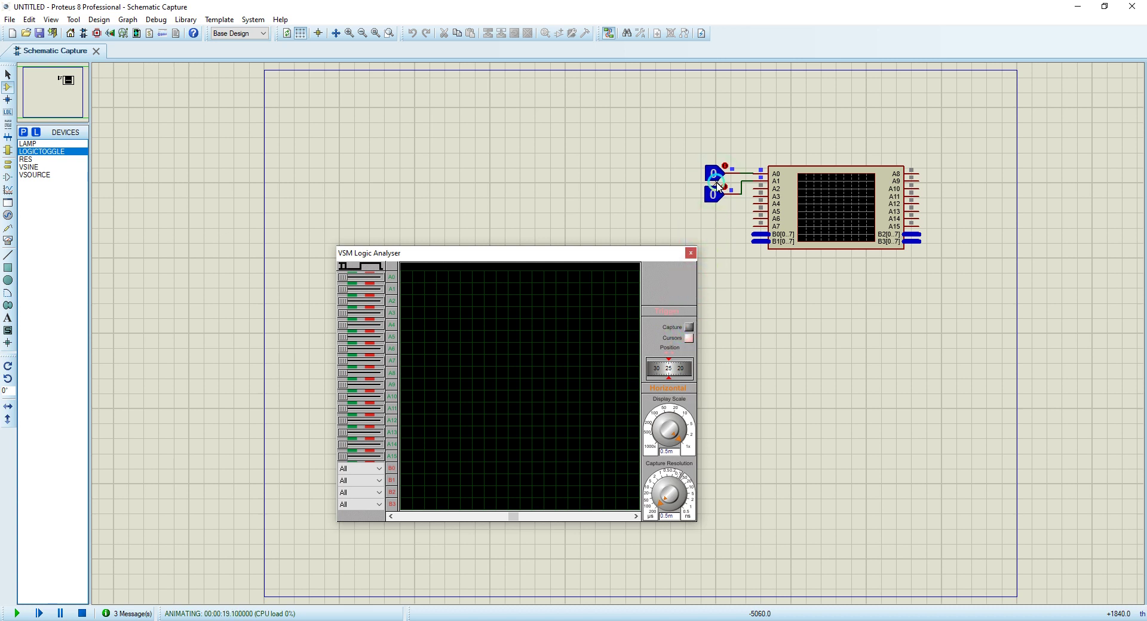
left_click(724, 171)
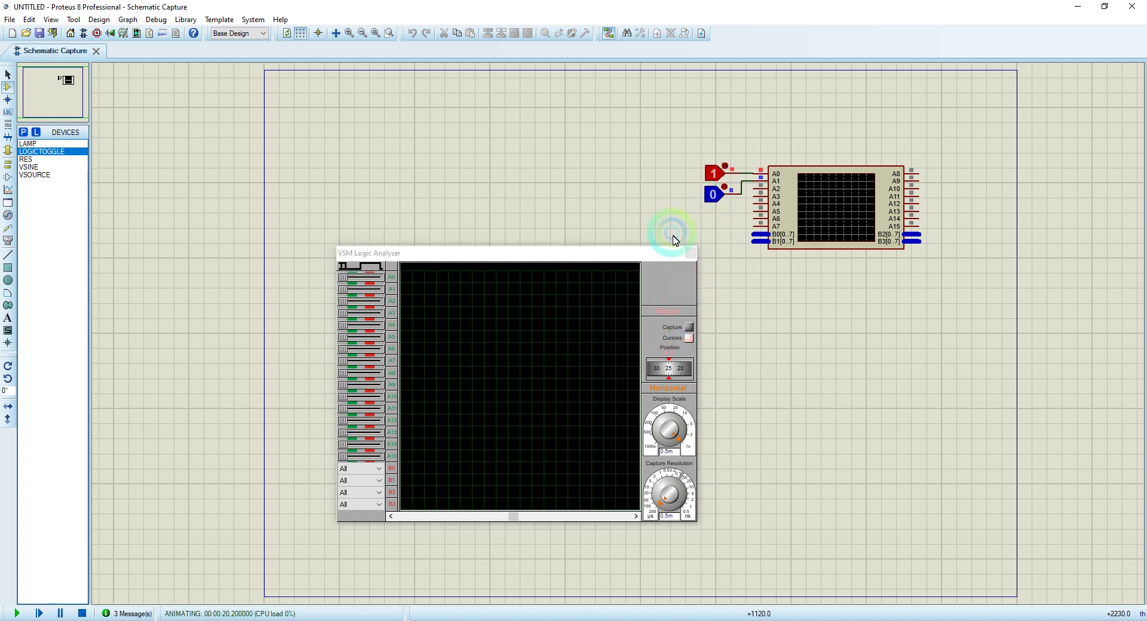
left_click(691, 328)
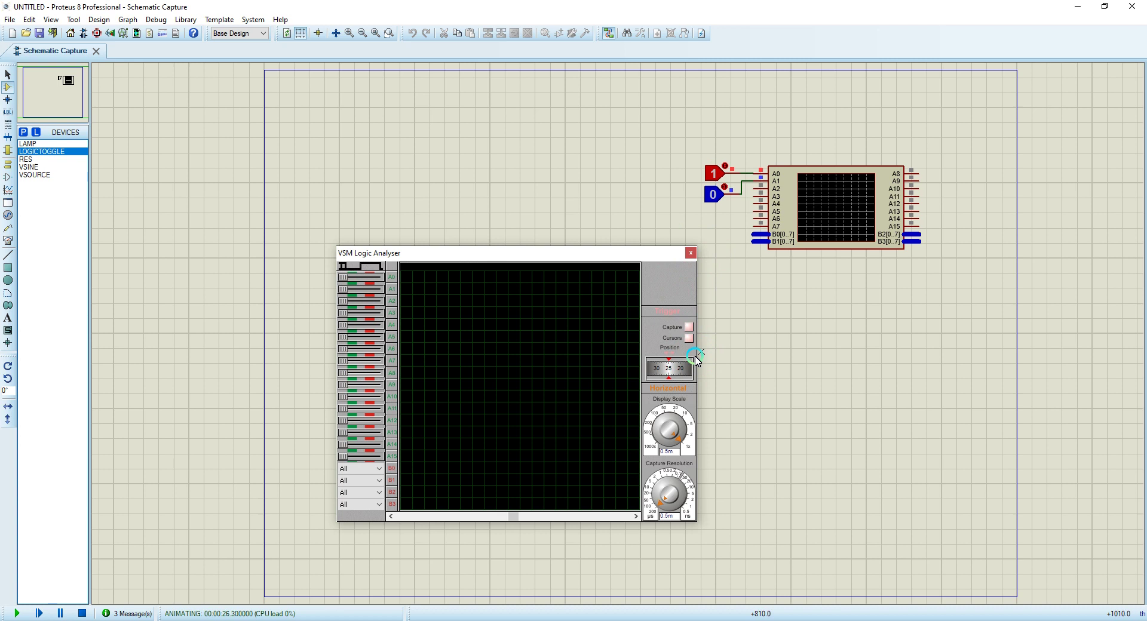
left_click(689, 328)
Move the VSM Logic Analyser window away from the toggles and flip the A1 logic toggle several times.
left_click_drag(649, 257, 619, 230)
left_click(725, 188)
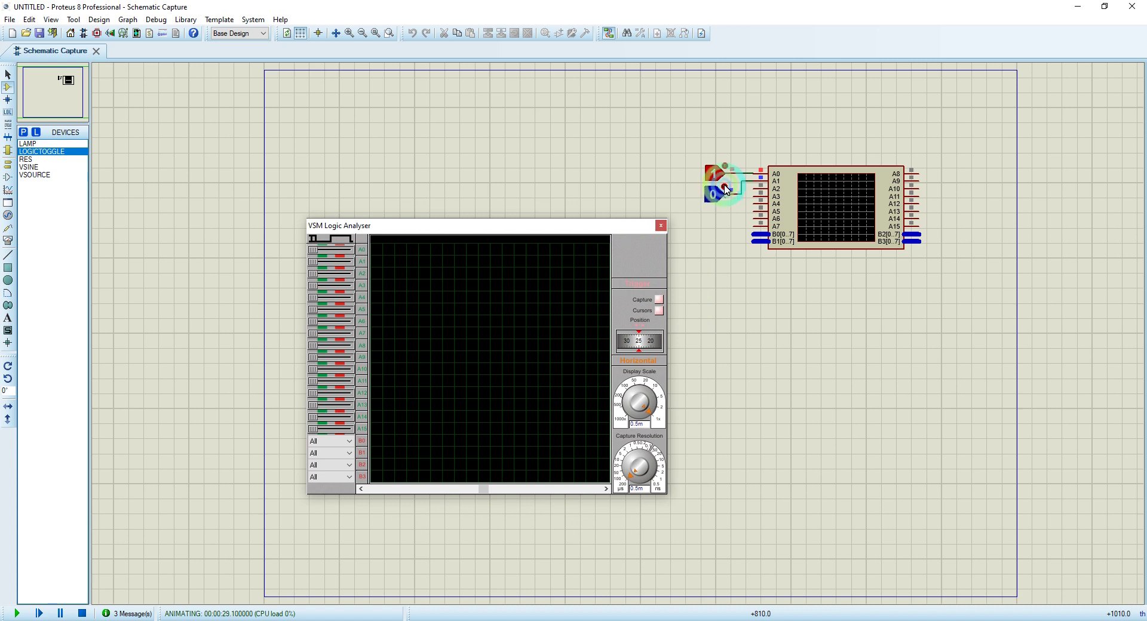
left_click(725, 188)
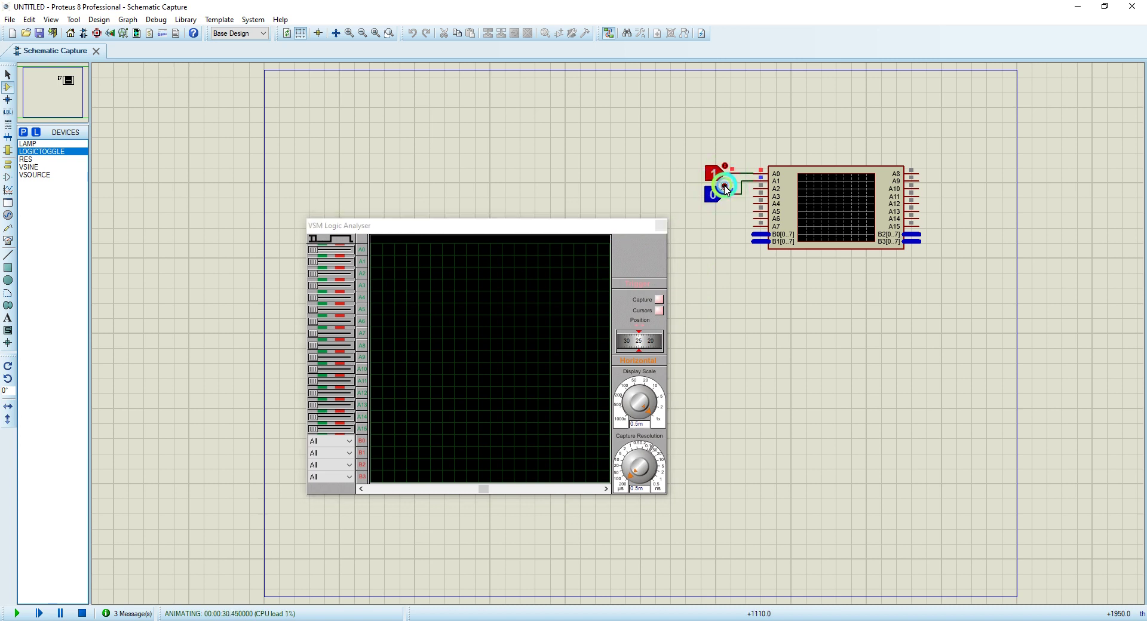
left_click(725, 188)
left_click(724, 188)
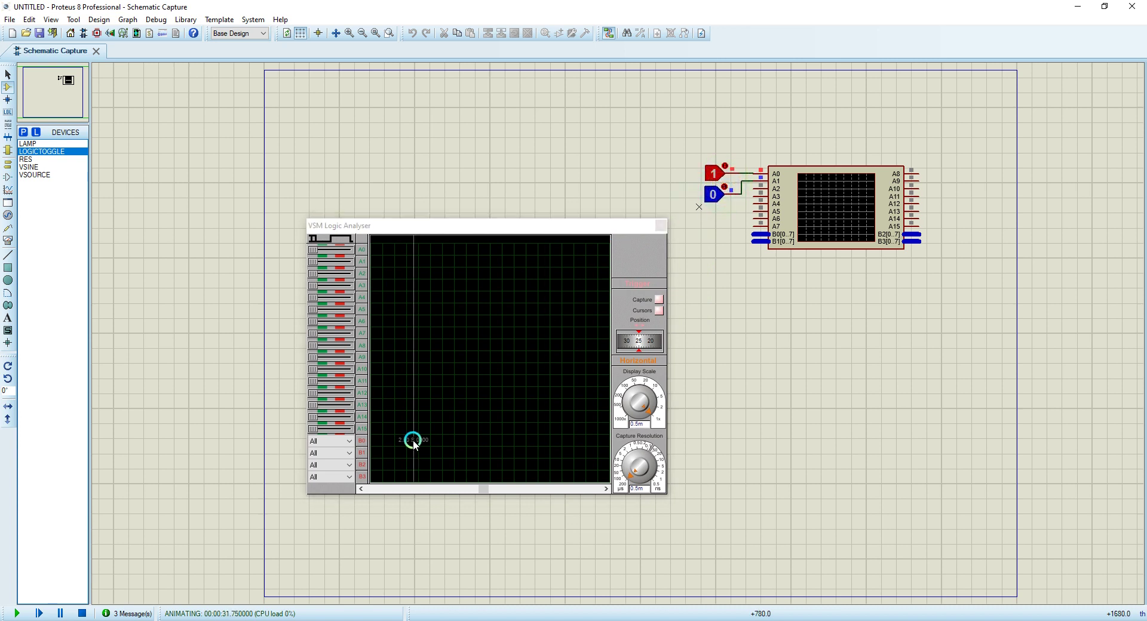
Look through the B0 bus pattern options in the logic analyser, keeping All selected.
left_click(349, 441)
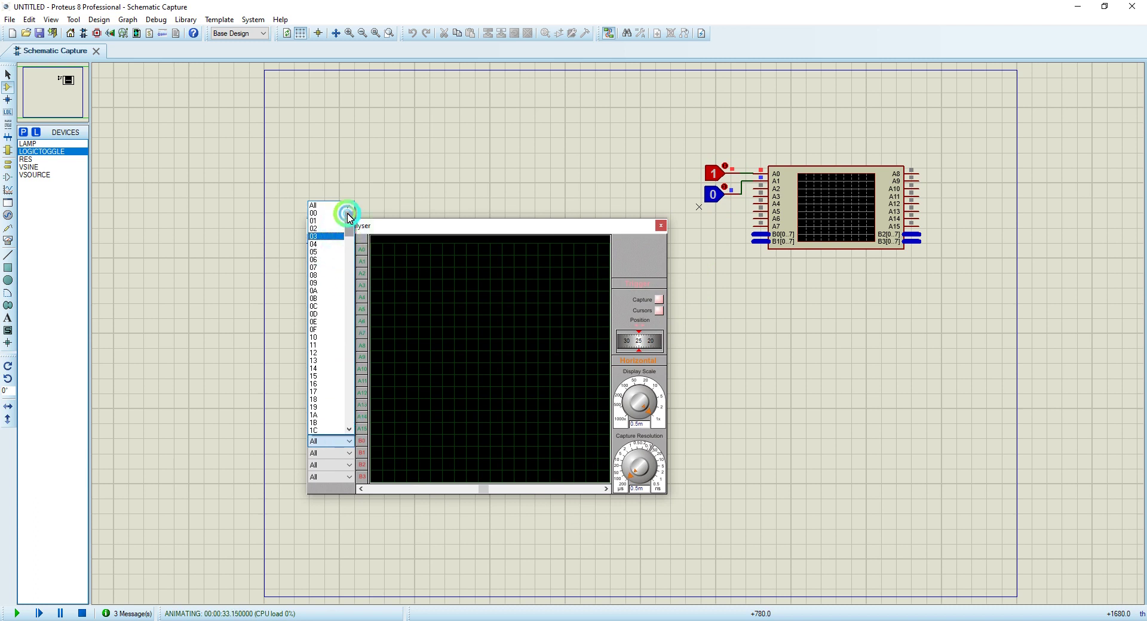
left_click(329, 205)
left_click(326, 248)
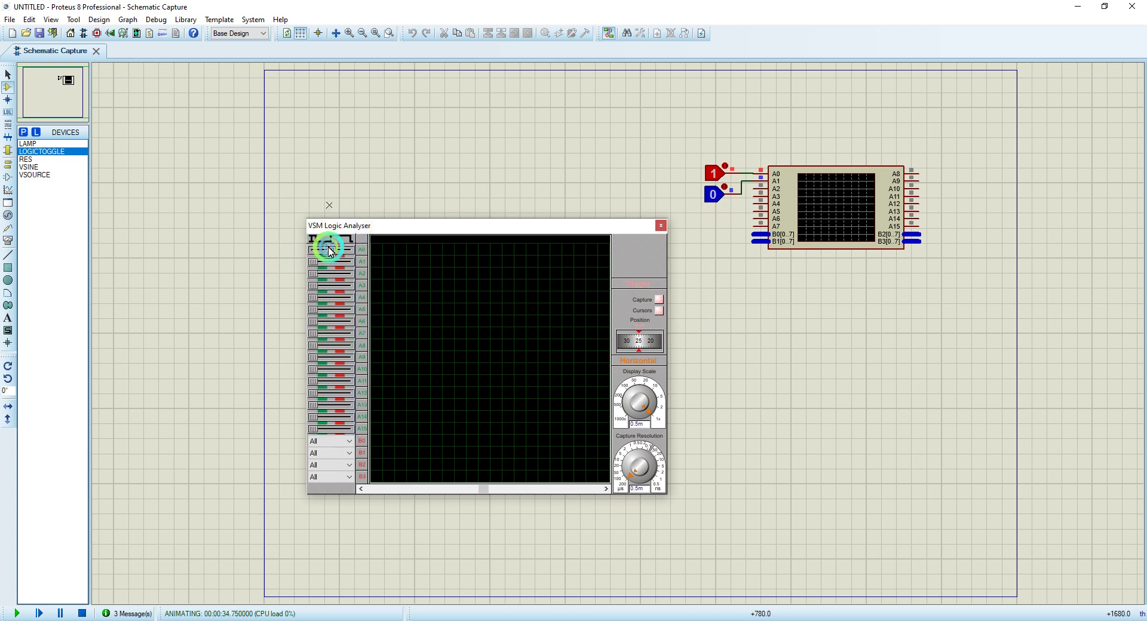
Disarm the logic analyser's capture and restart the simulation.
left_click(659, 301)
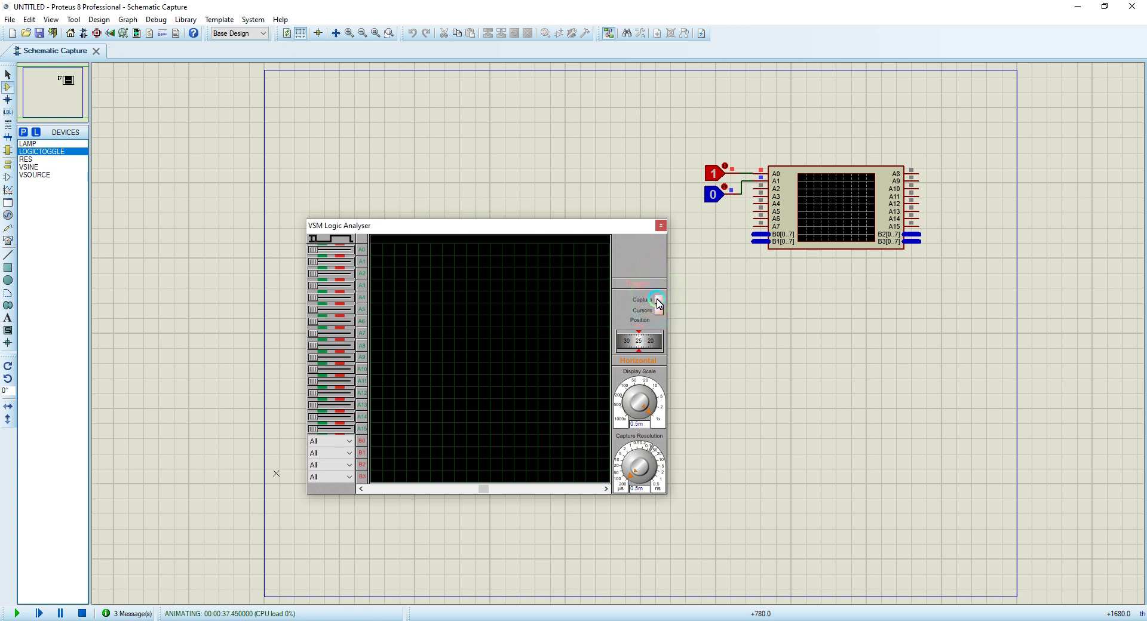
left_click(658, 300)
left_click(83, 614)
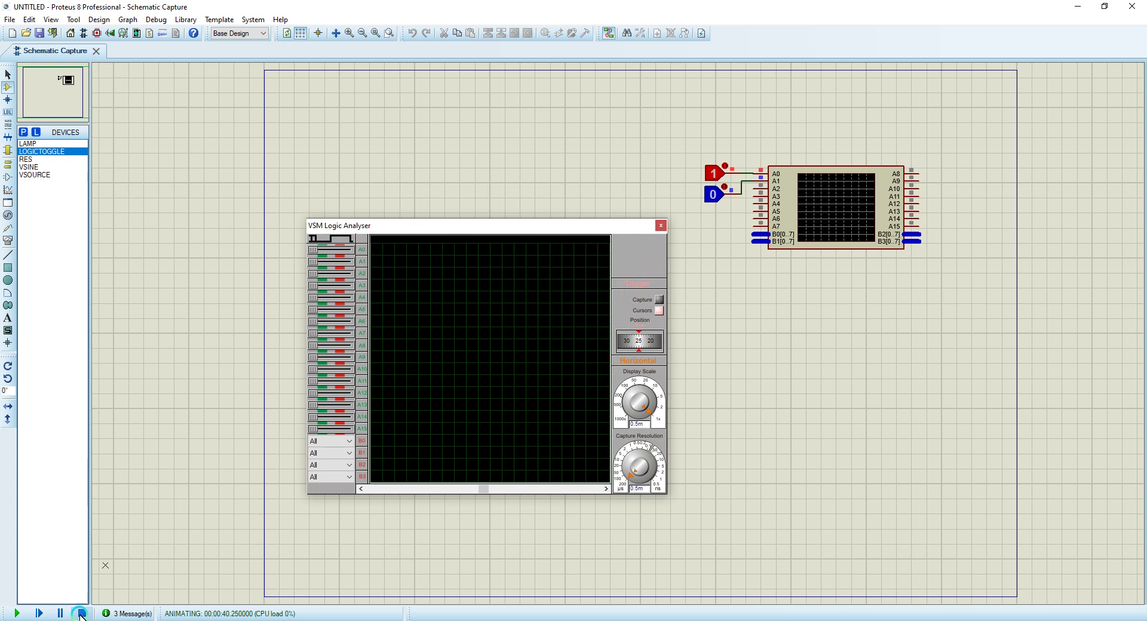
left_click(17, 613)
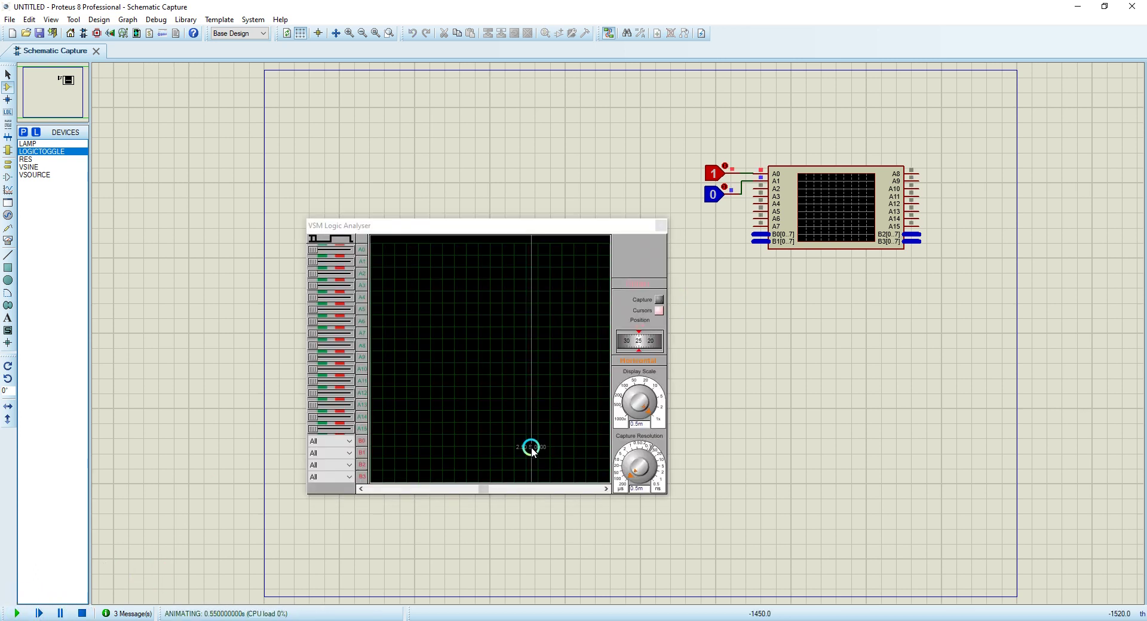
Arm the logic analyser's capture and set its display scale to 0.79m.
left_click(660, 300)
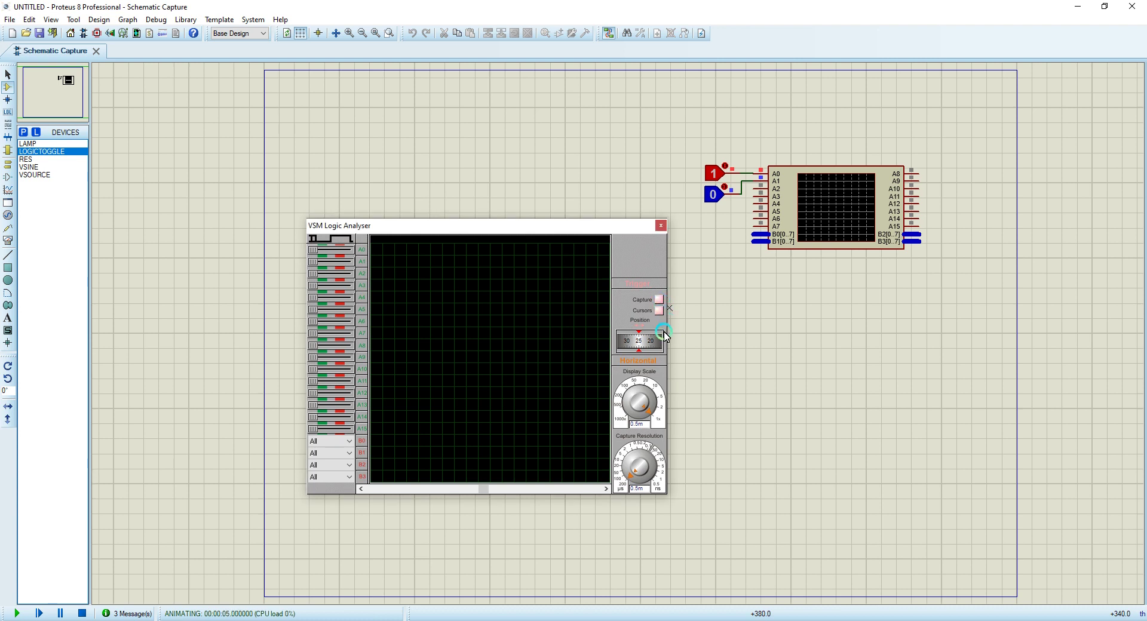
left_click(643, 410)
left_click(632, 481)
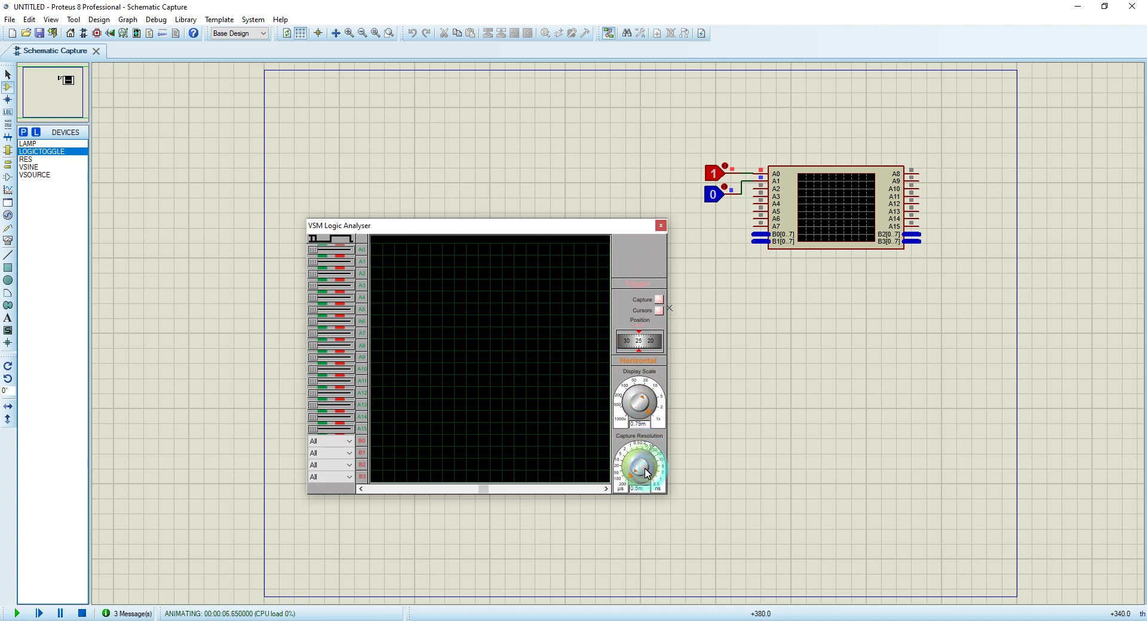
mouse_move(632, 481)
left_mouse_down()
mouse_move(635, 467)
mouse_move(637, 476)
left_mouse_up()
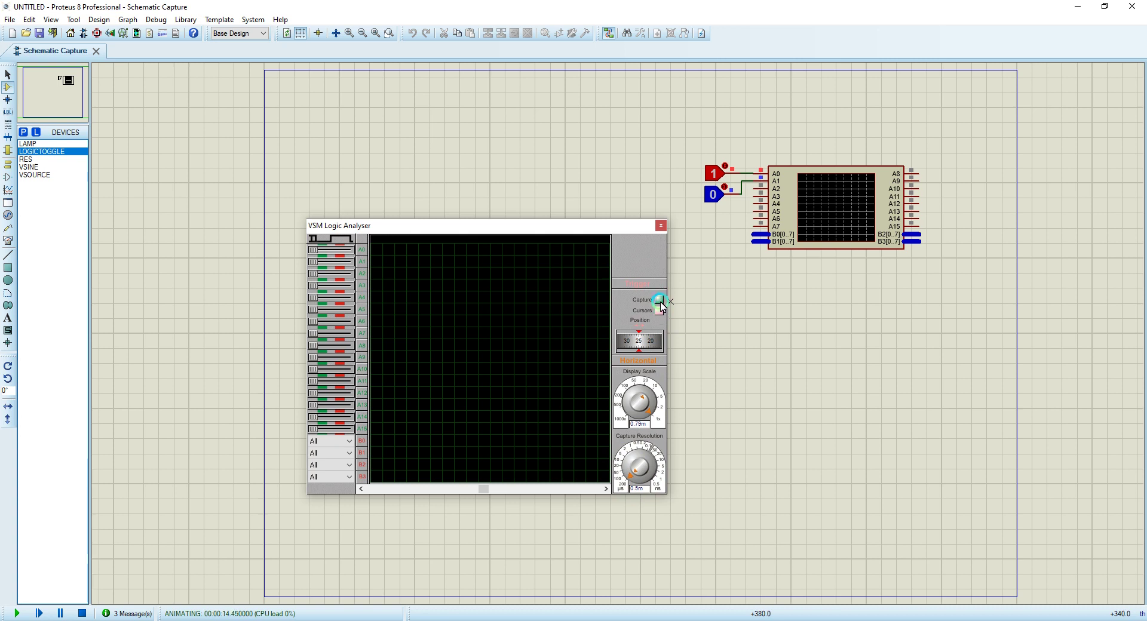
Rearm the logic analyser's capture and switch the A0 logic toggle to 0.
left_click(660, 302)
left_click(729, 171)
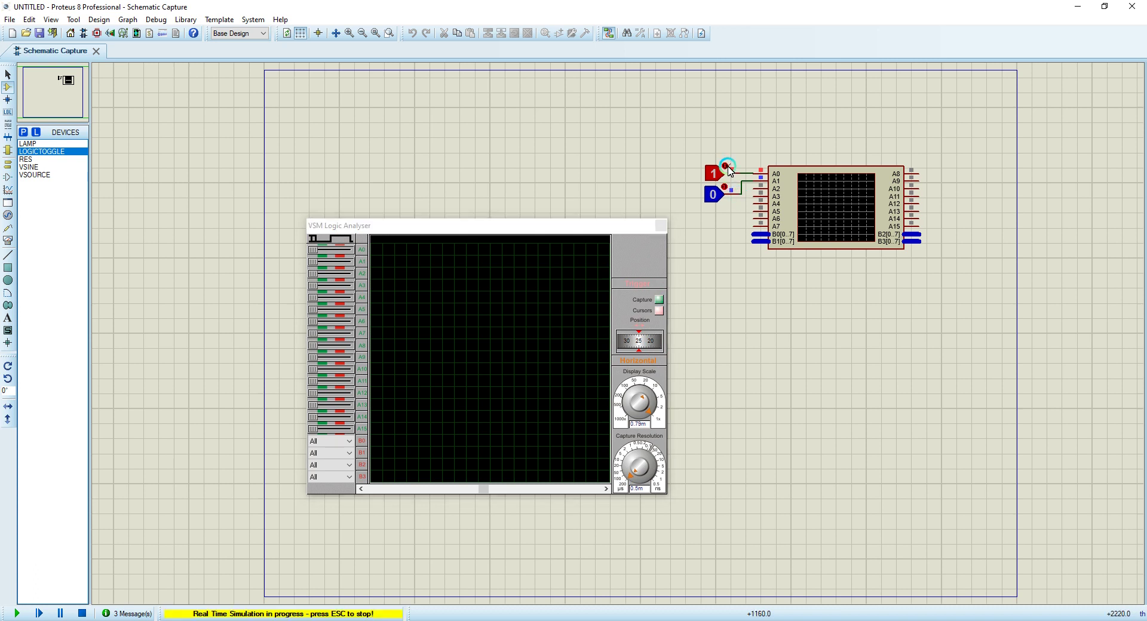
Place several measuring cursors in the logic analyser's trace area and shift its window slightly across the schematic.
left_click(469, 319)
left_click_drag(481, 313, 620, 254)
left_click_drag(508, 264, 334, 288)
left_click(335, 249)
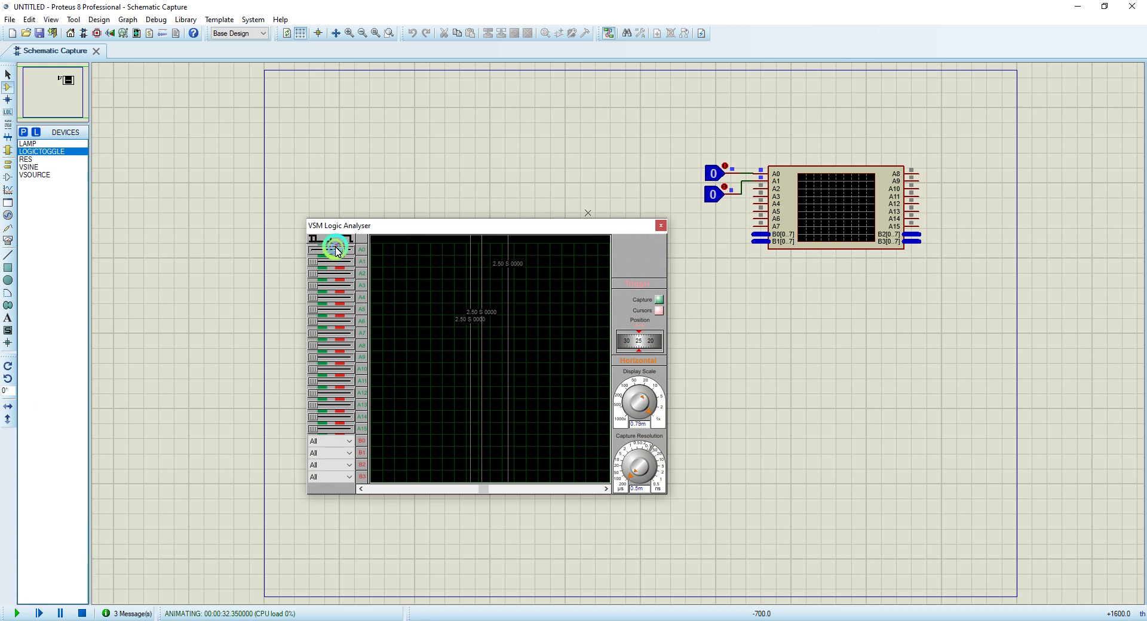
left_click(310, 248)
mouse_move(435, 225)
left_mouse_down()
mouse_move(371, 254)
mouse_move(450, 223)
left_mouse_up()
left_click(373, 296)
left_click(389, 511)
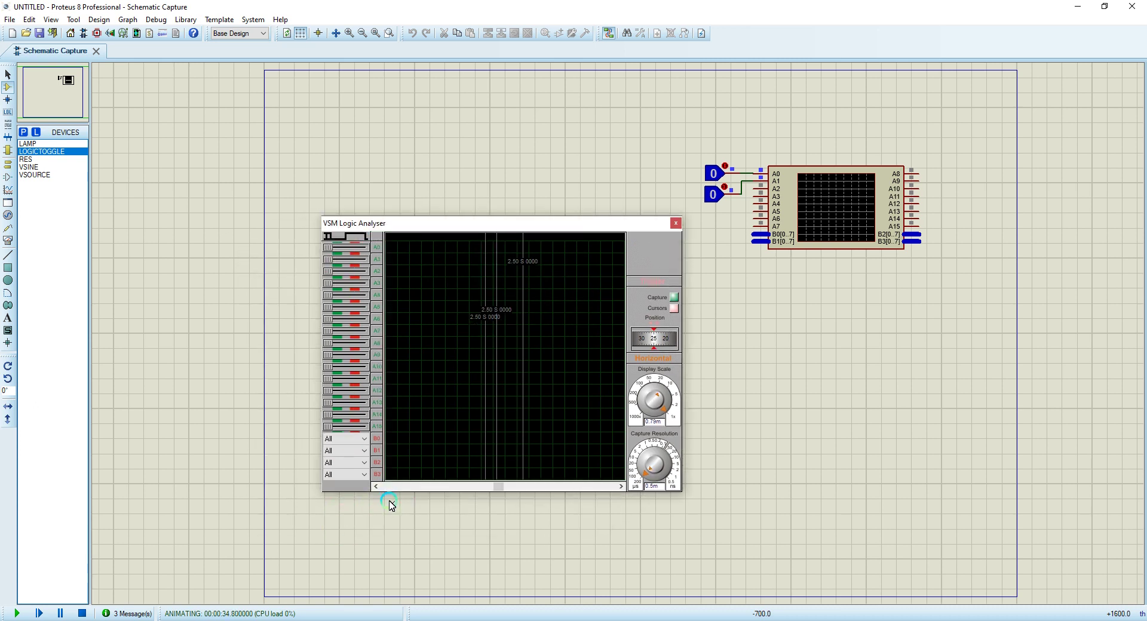
Rearm the logic analyser's capture, set the A0 logic toggle to 1 and toggle A1, ending at 0.
left_click_drag(496, 488, 522, 490)
left_click(389, 488)
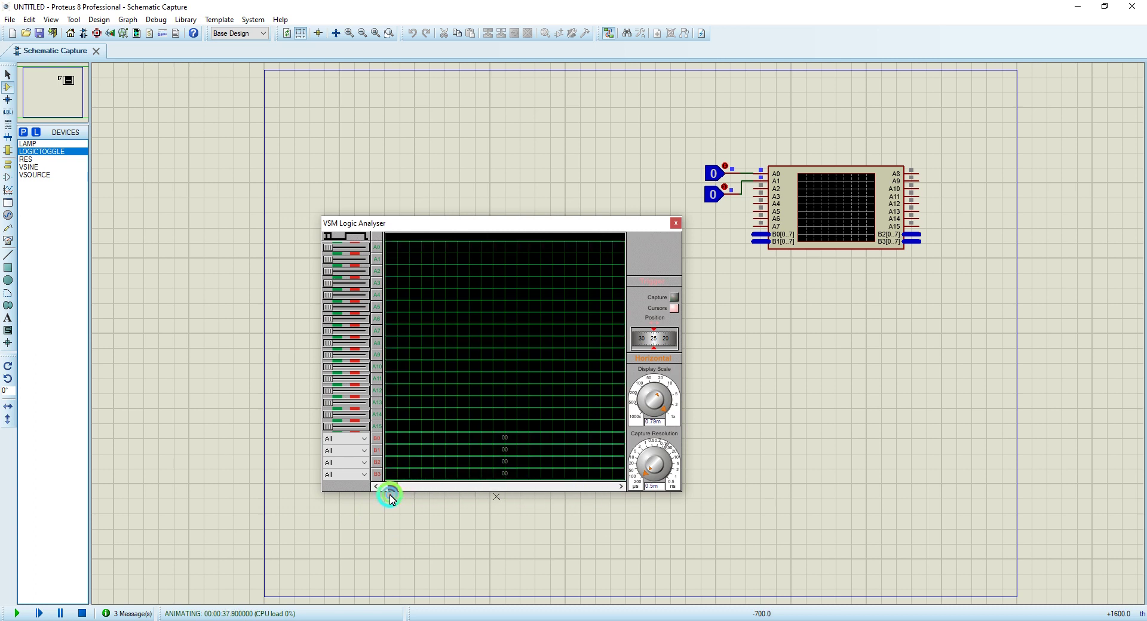
left_click_drag(389, 495, 380, 497)
left_click(724, 169)
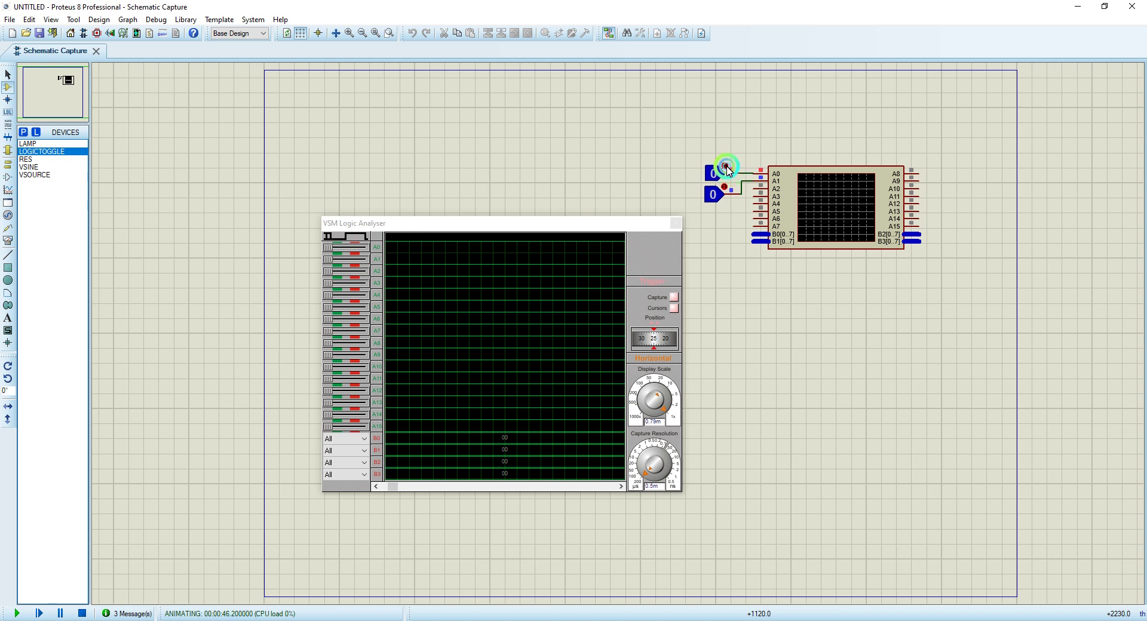
left_click(727, 168)
left_click(725, 189)
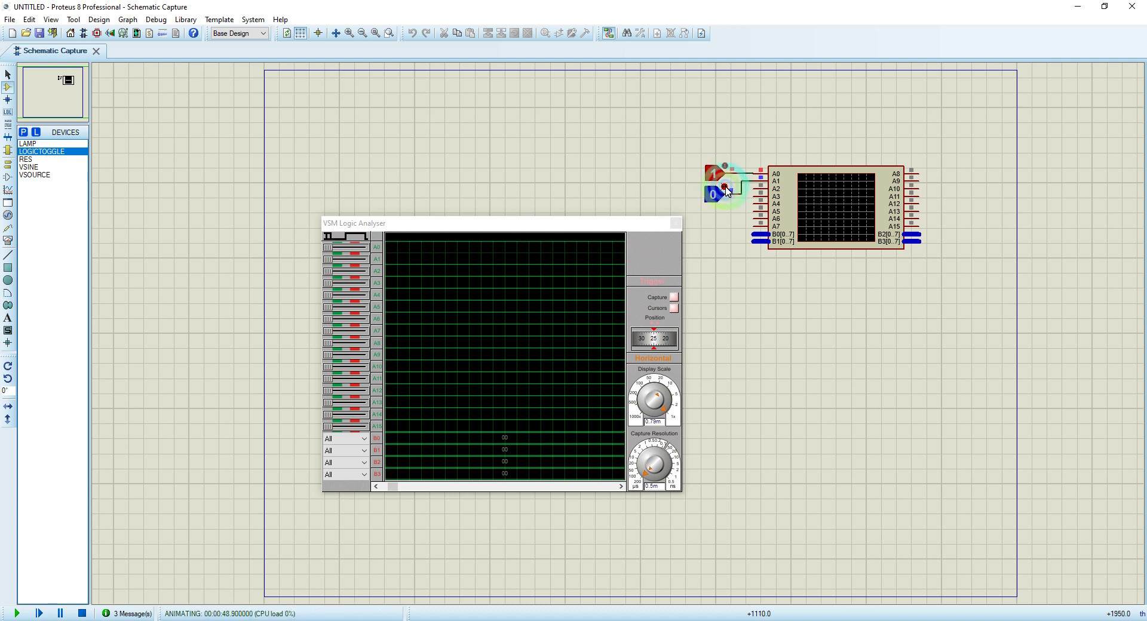
left_click(700, 251)
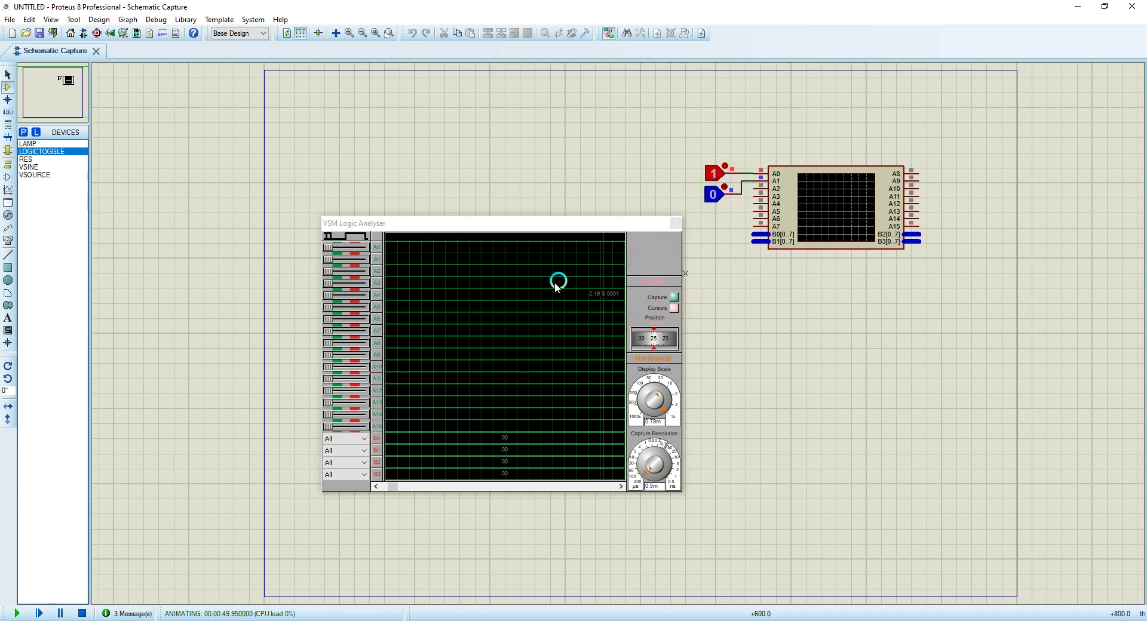
left_click(404, 497)
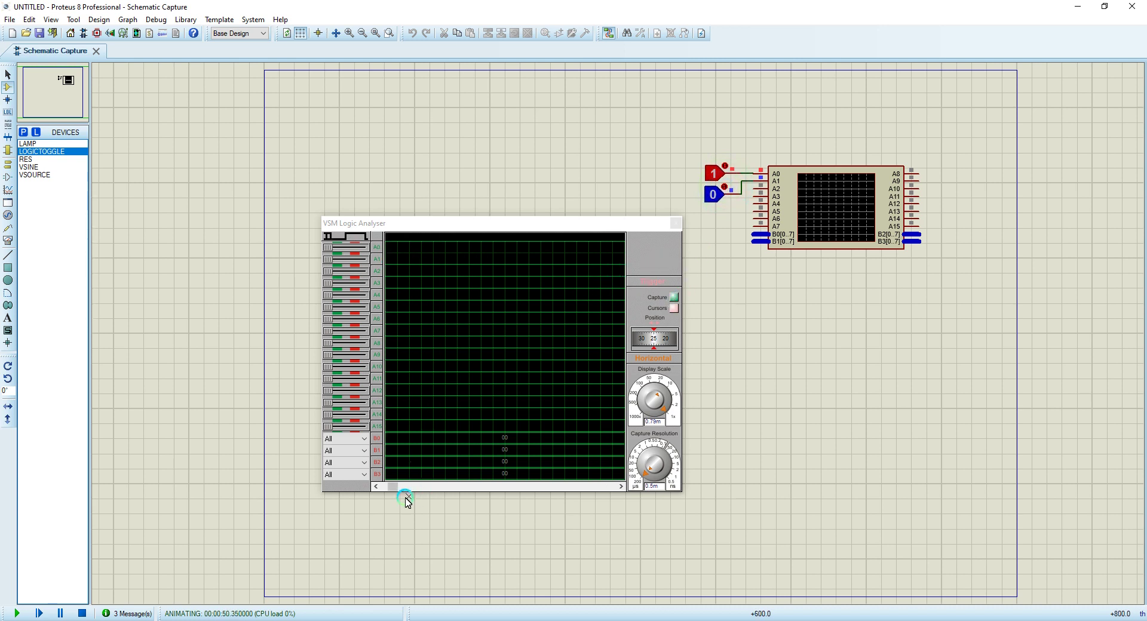
Examine the captured A0 transition in the logic analyser by placing cursors around its edge.
mouse_move(392, 489)
left_mouse_down()
mouse_move(526, 487)
mouse_move(495, 482)
left_mouse_up()
left_click(540, 269)
left_click(526, 269)
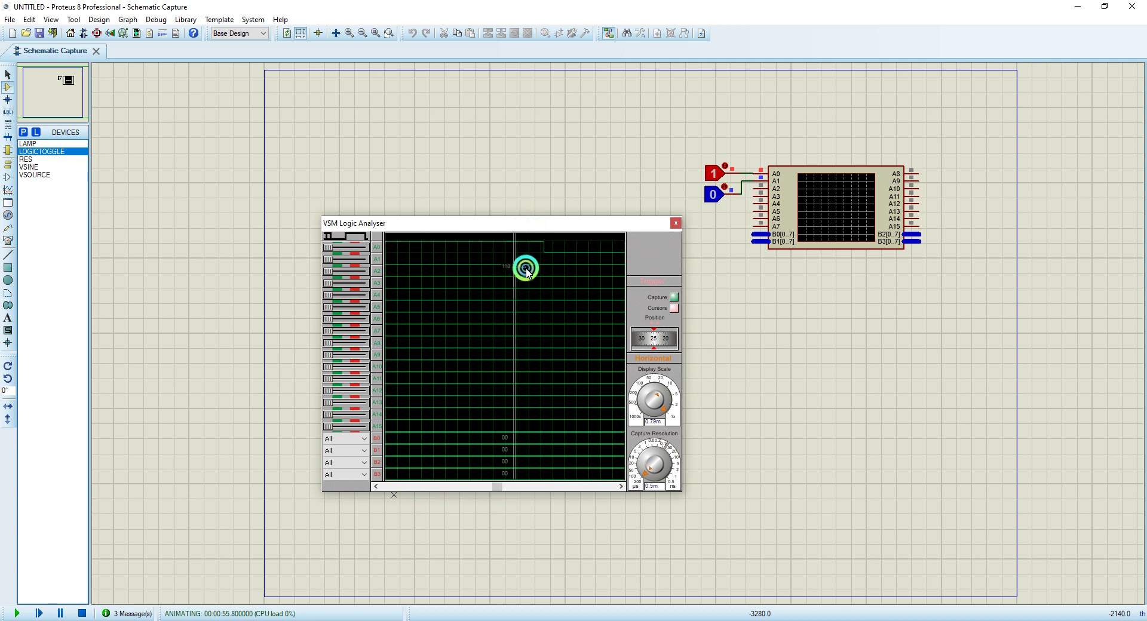
left_click(512, 233)
left_click(551, 248)
left_click(531, 237)
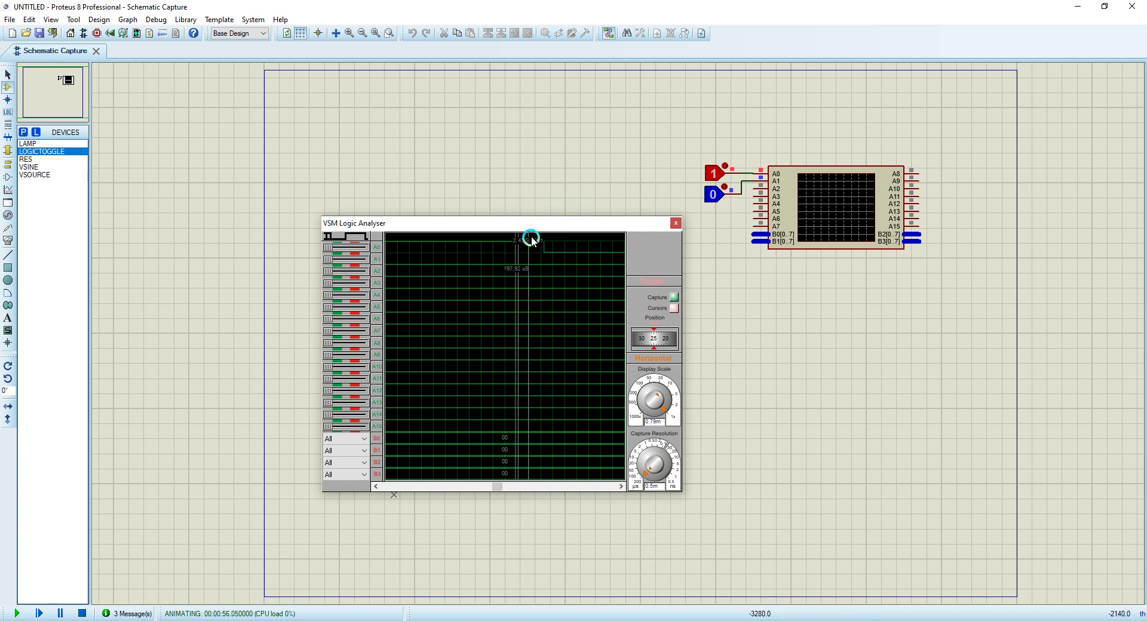
left_click(389, 262)
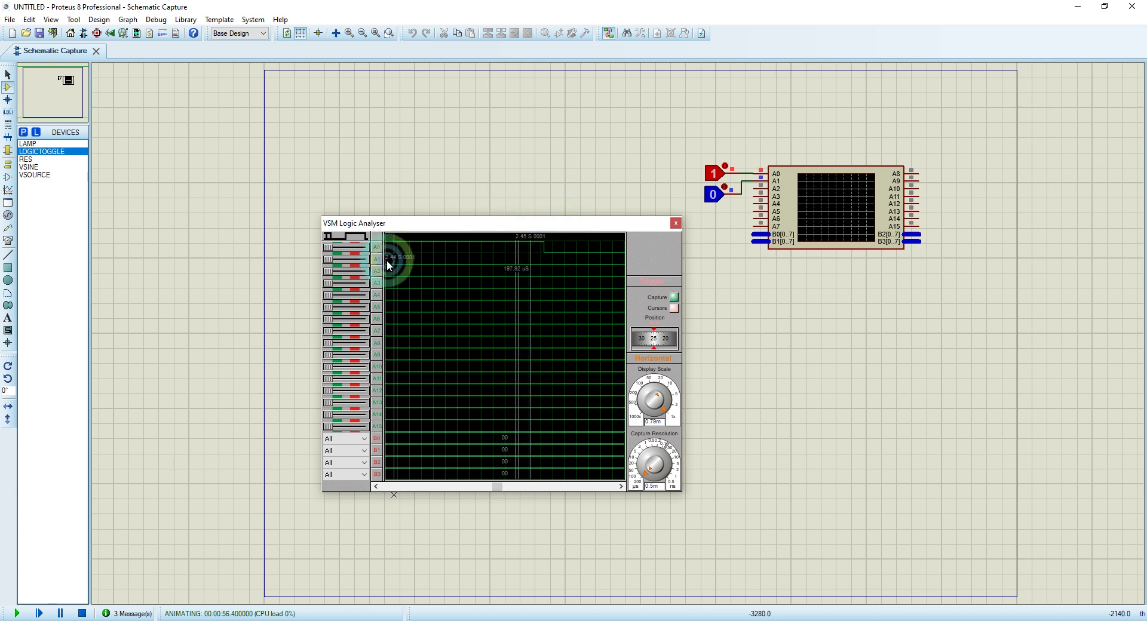
left_click(772, 173)
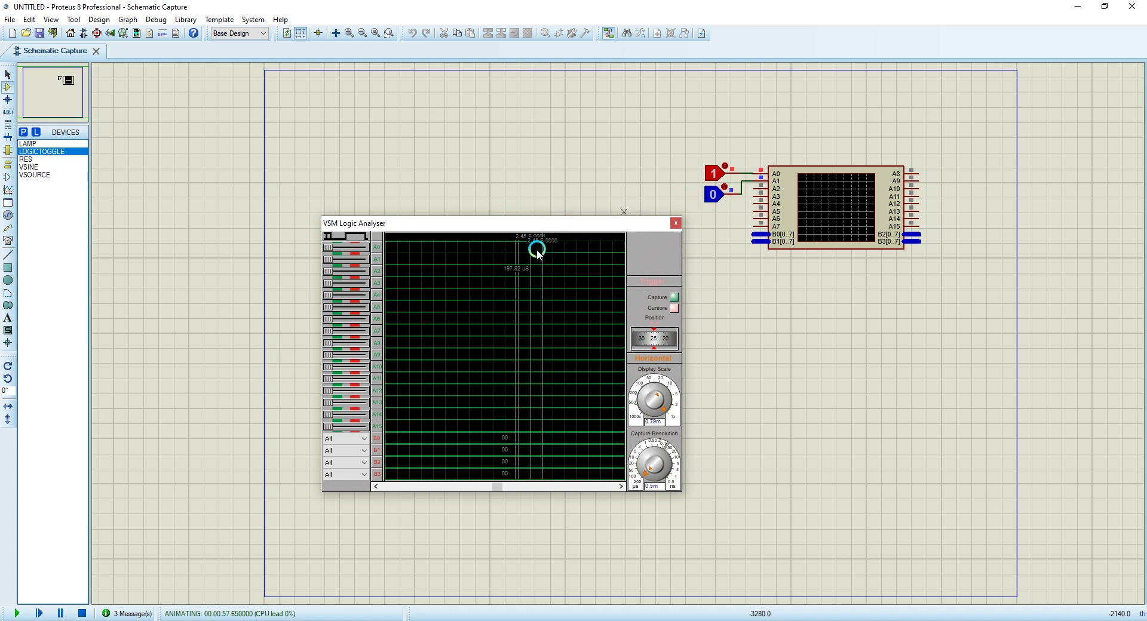
left_click(504, 240)
Set the logic analyser's capture resolution to 0.4u and display scale to 0.5, and place cursors beside the A1 pulses.
left_click_drag(505, 240, 507, 485)
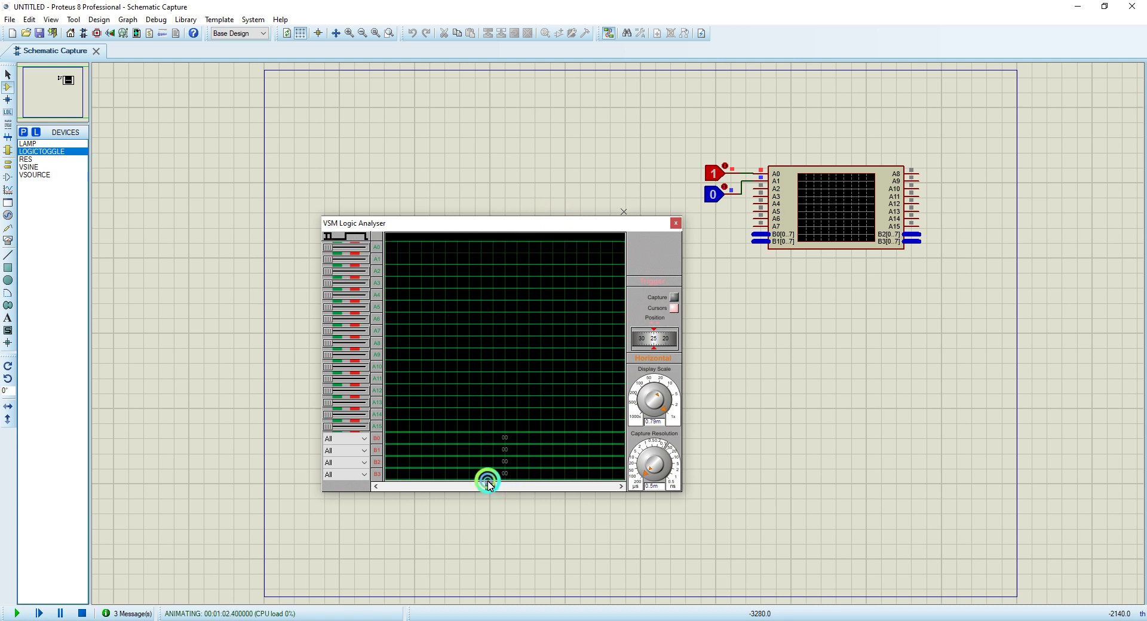
left_click_drag(488, 485, 566, 487)
left_click(667, 407)
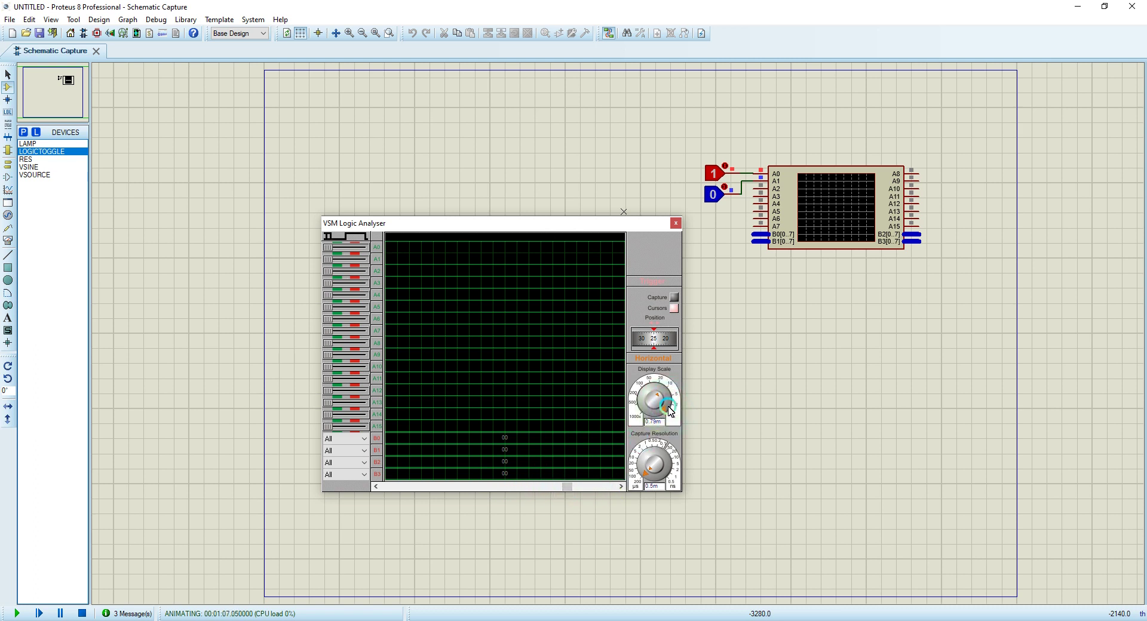
left_click_drag(666, 408, 664, 400)
mouse_move(655, 464)
left_mouse_down()
mouse_move(649, 473)
mouse_move(655, 466)
left_mouse_up()
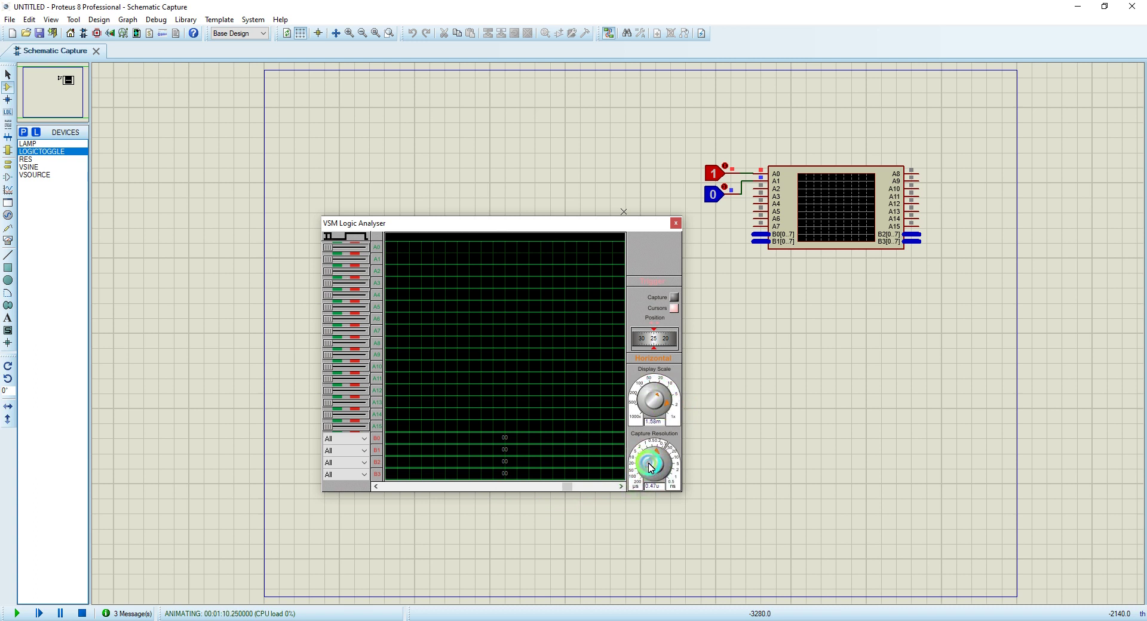
left_click_drag(654, 406, 650, 411)
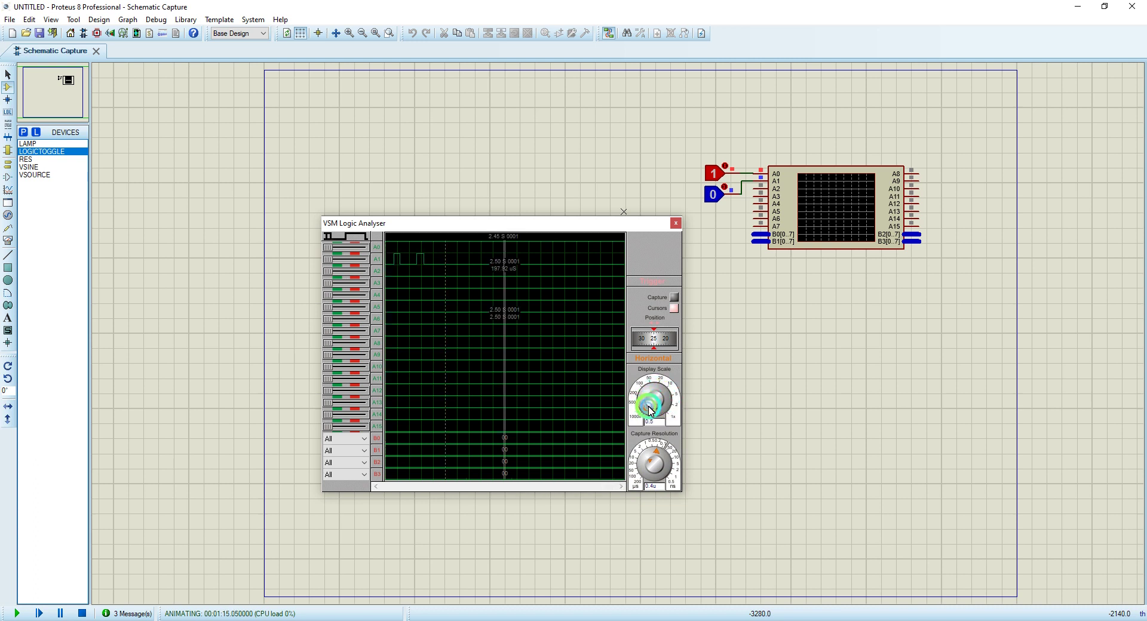
left_click(421, 289)
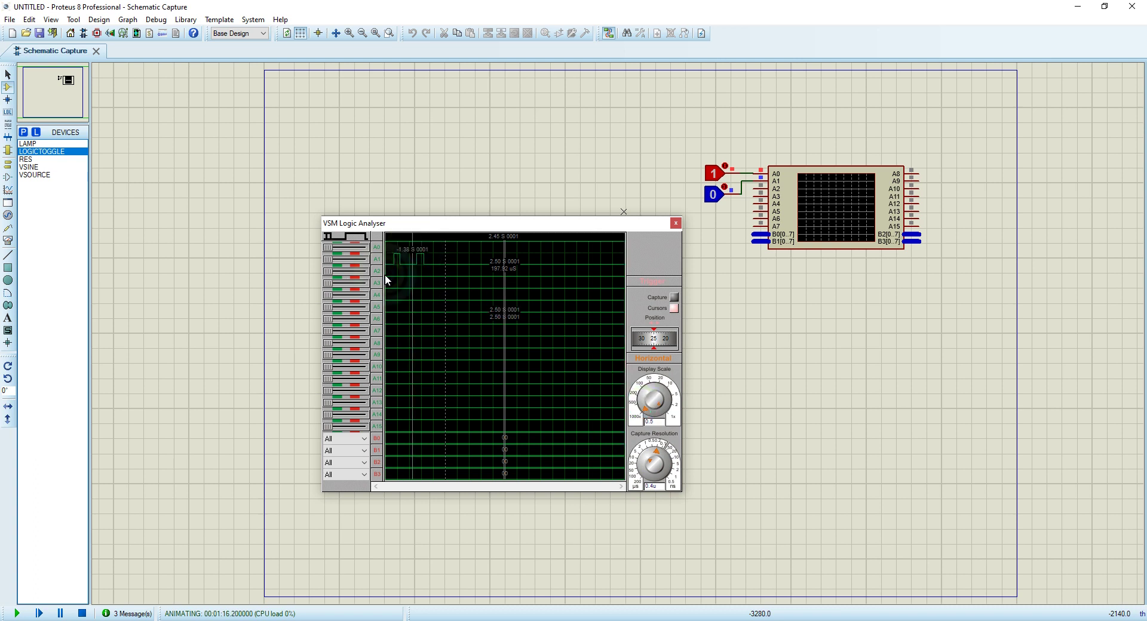
left_click(604, 293)
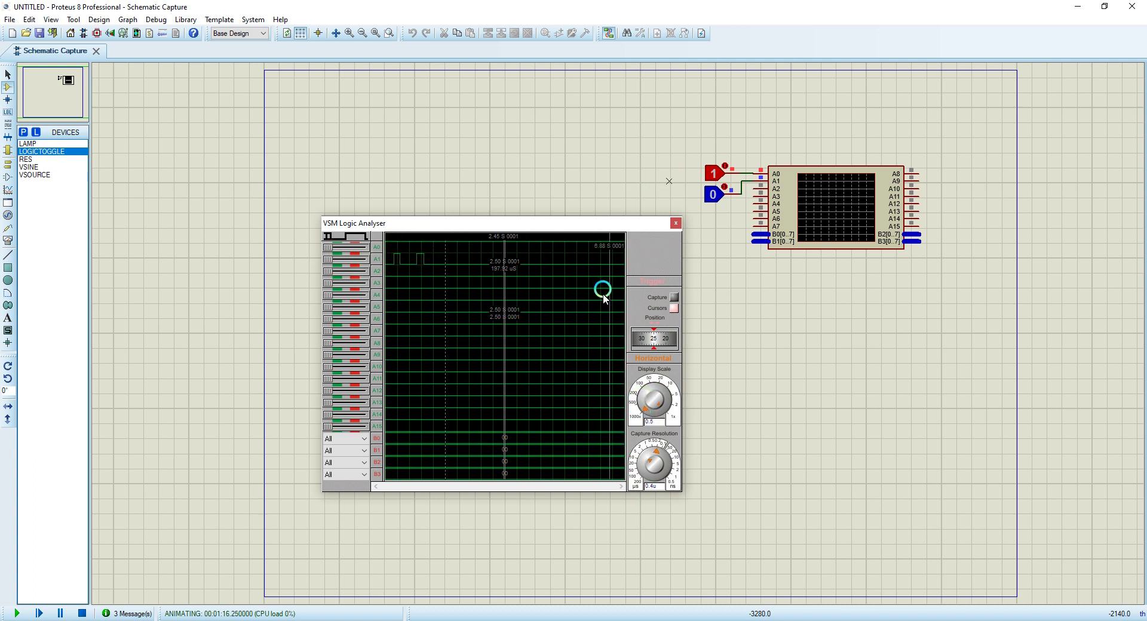
Rearm the logic analyser's capture and pulse the A1 logic toggle, returning it to 0.
left_click(673, 297)
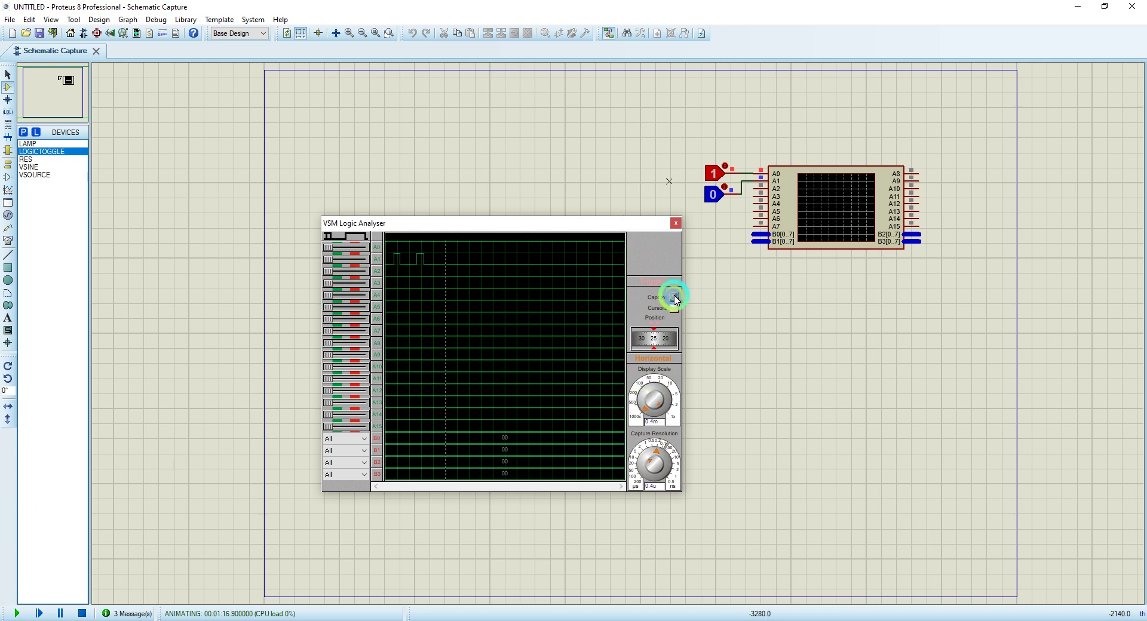
left_click(724, 189)
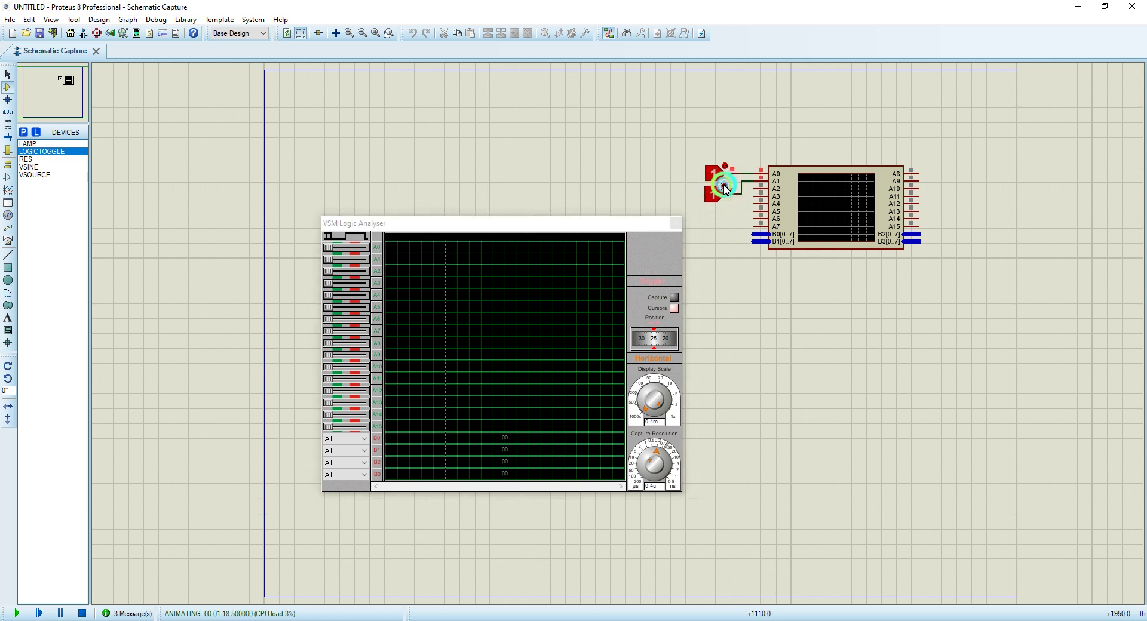
left_click(682, 295)
left_click(674, 298)
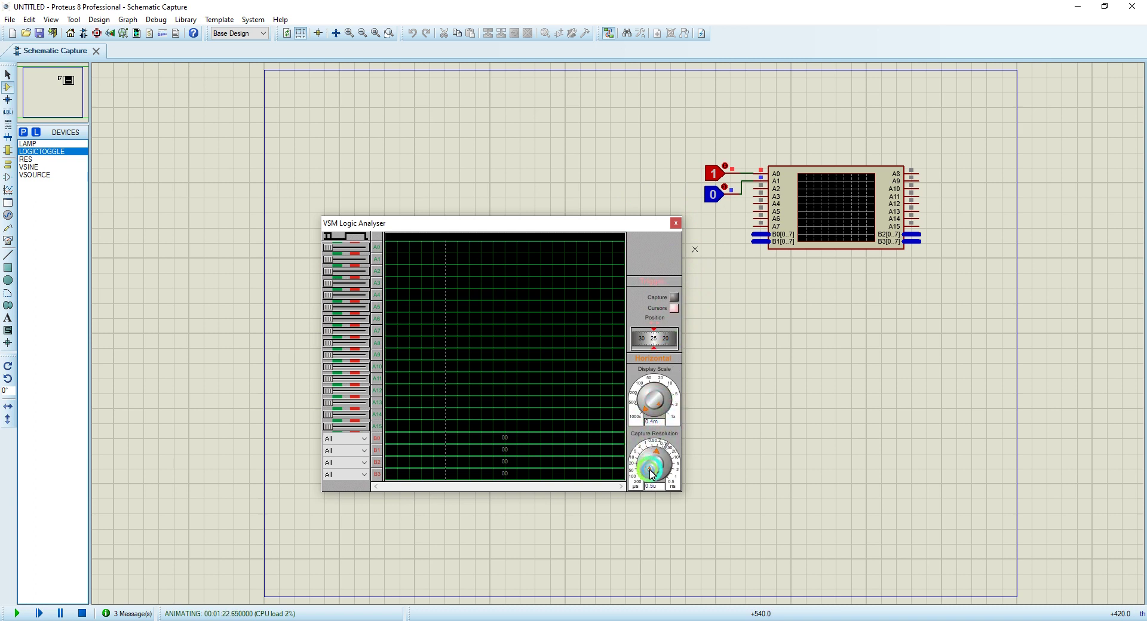
Set the logic analyser's capture resolution to 58.75u, rearm its capture and pulse the A1 logic toggle.
left_click_drag(656, 477, 662, 457)
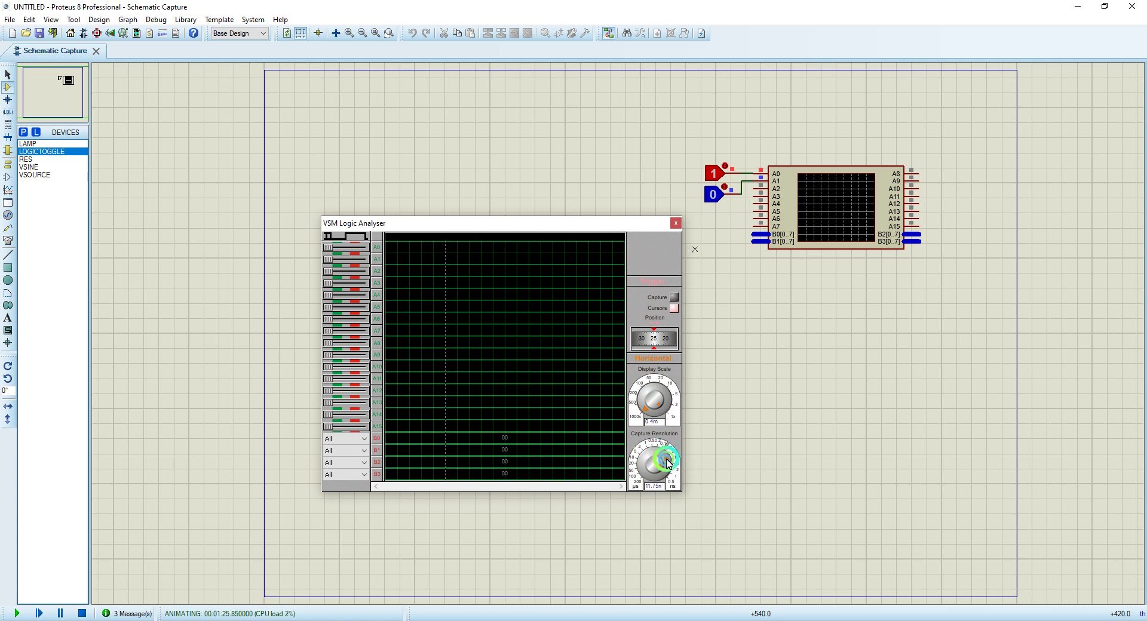
left_click(672, 299)
left_click_drag(666, 464, 729, 231)
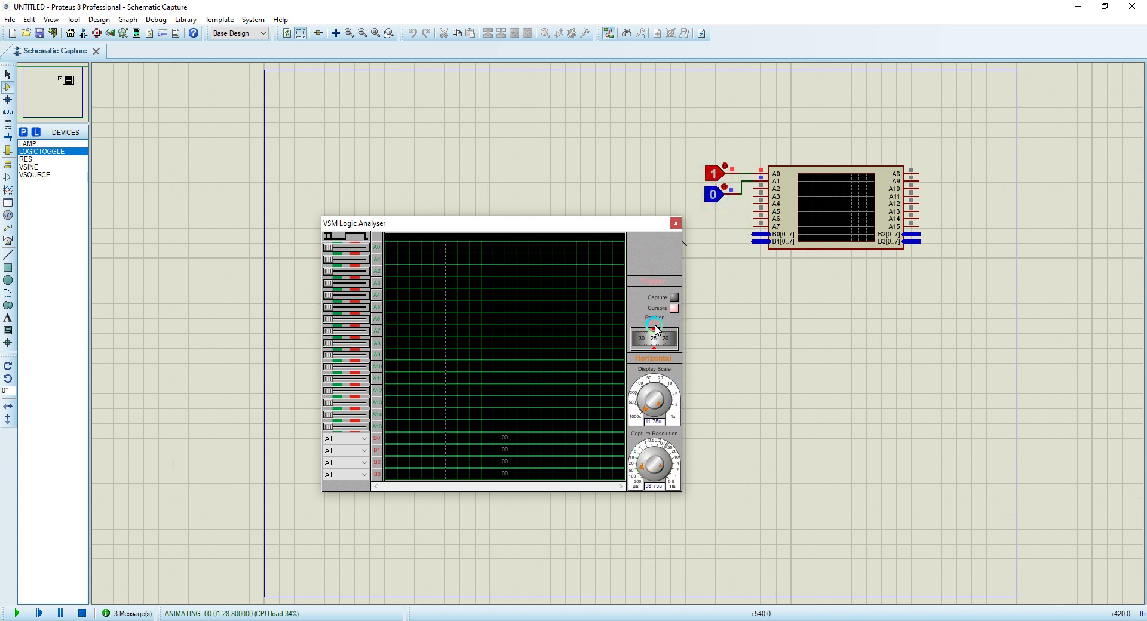
left_click(714, 196)
left_click(725, 190)
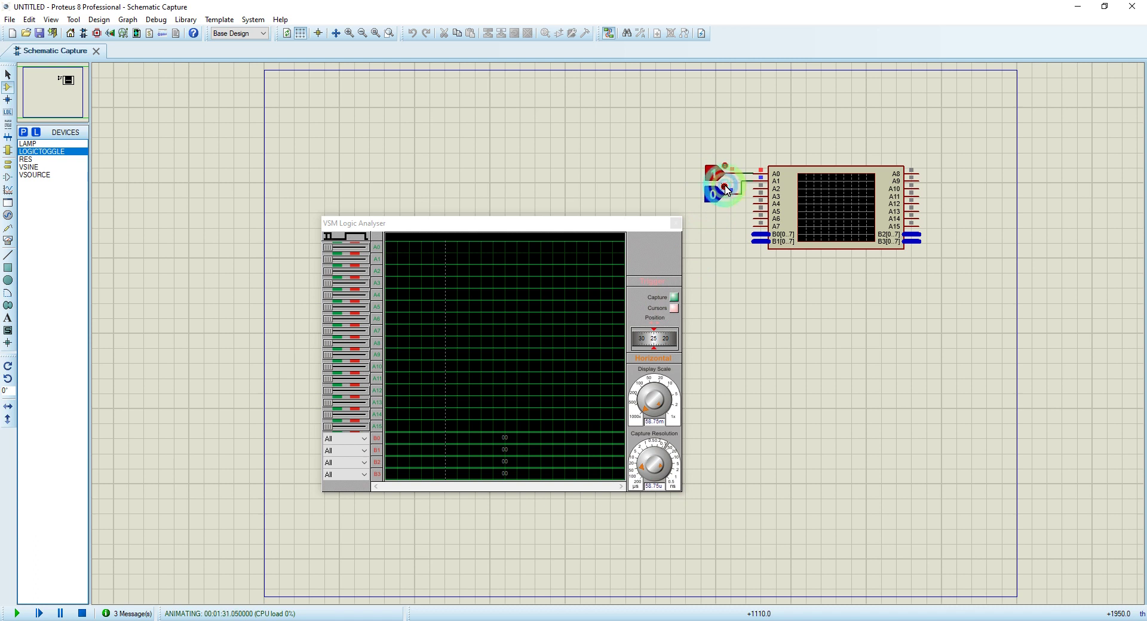
left_click(712, 238)
left_click(620, 385)
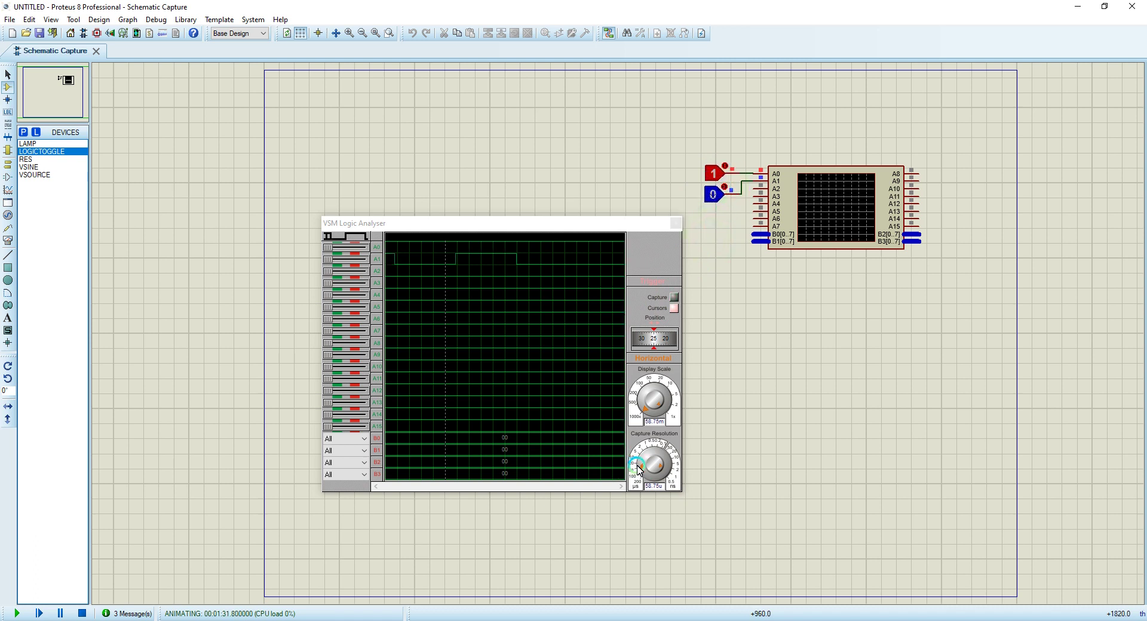
Set the capture resolution to 0.24m, rearm the capture and pulse the A1 logic toggle repeatedly.
left_click(650, 472)
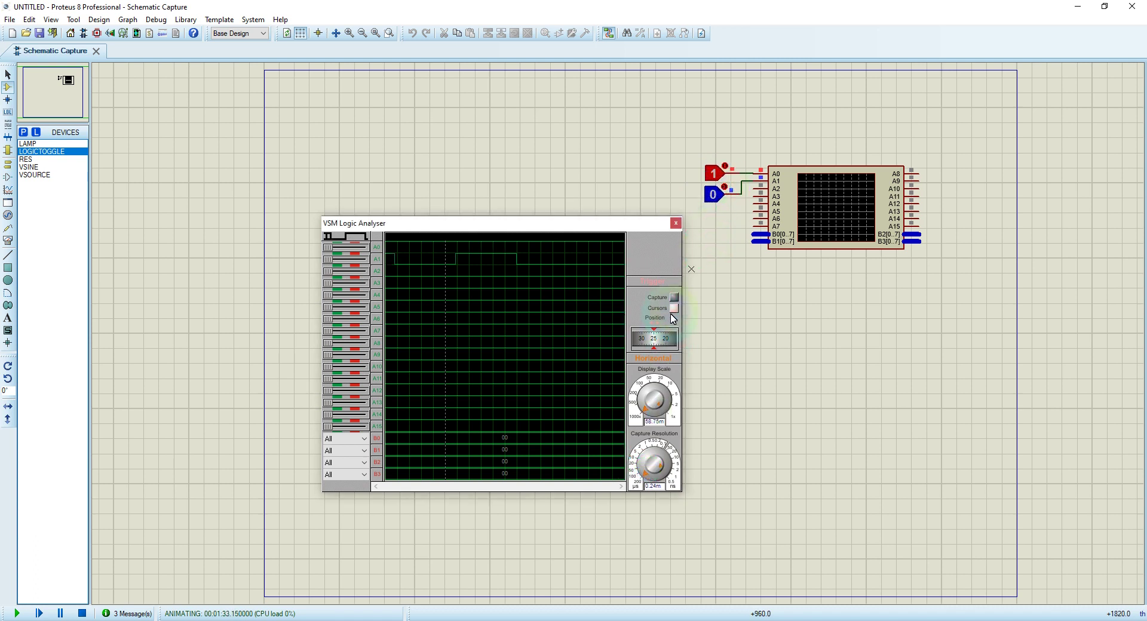
left_click(725, 189)
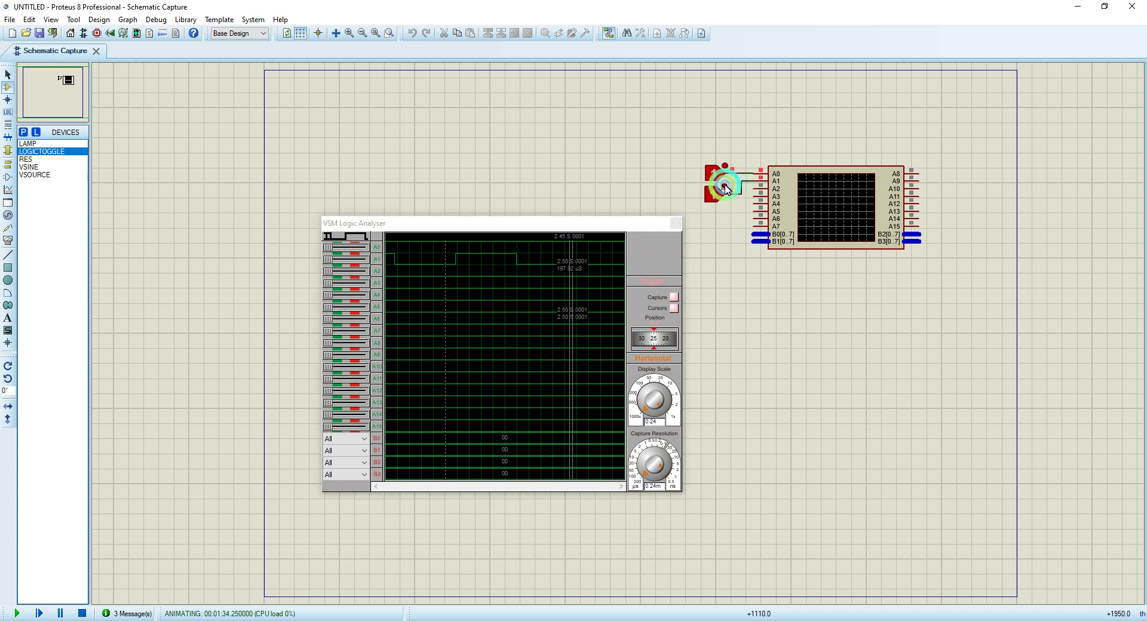
left_click(725, 188)
left_click(725, 189)
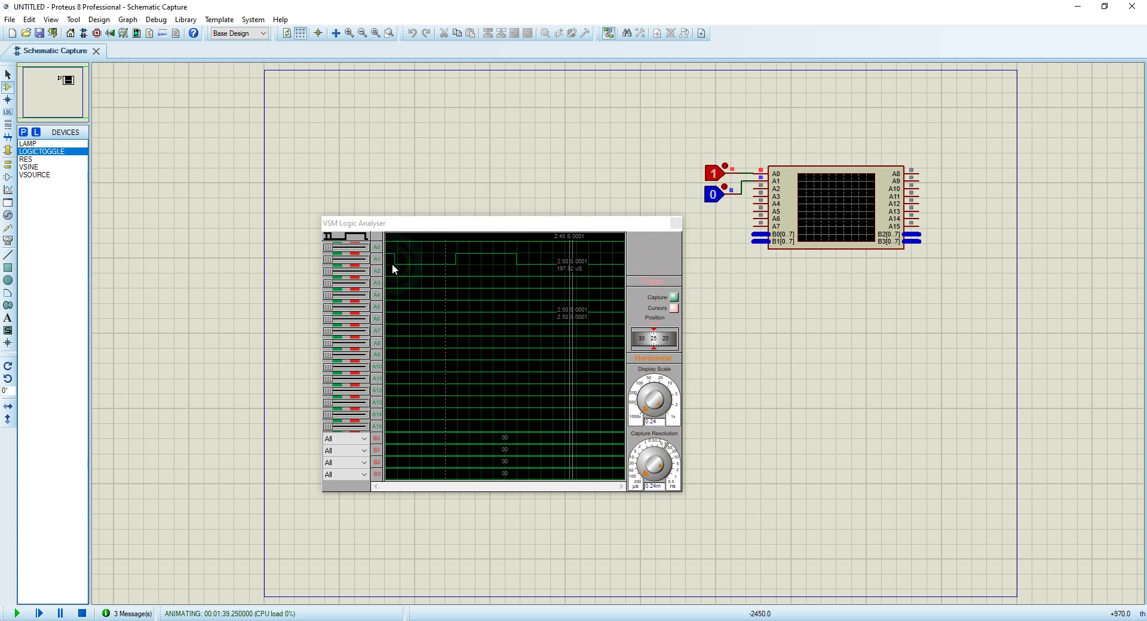
Place cursors around the first falling edge of the A1 trace in the logic analyser.
left_click(390, 265)
left_click(383, 252)
left_click(395, 250)
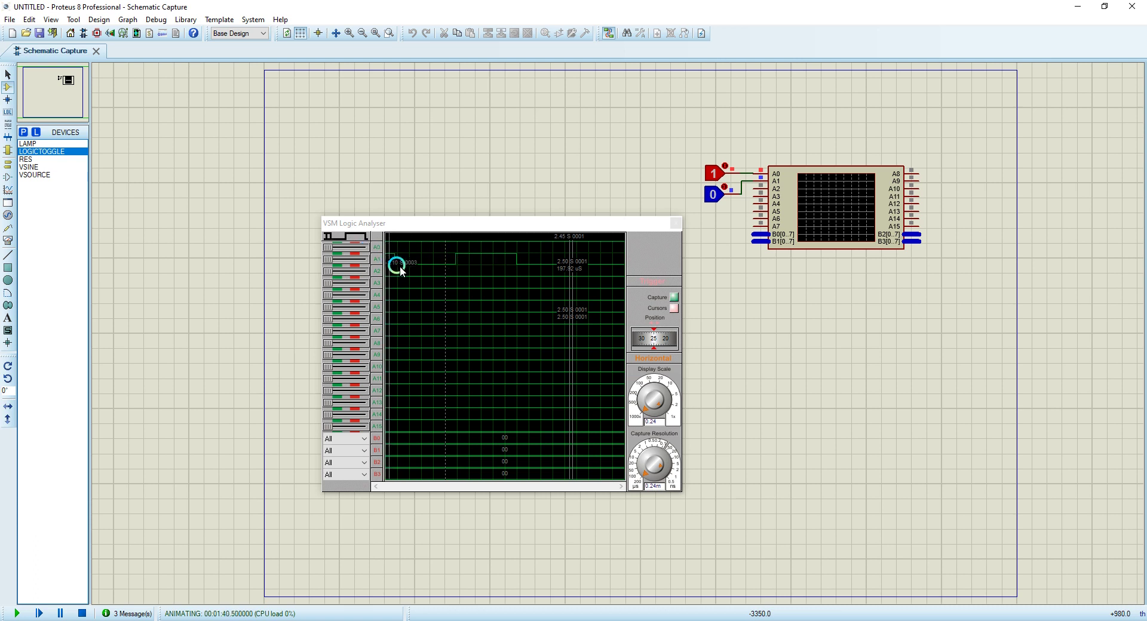
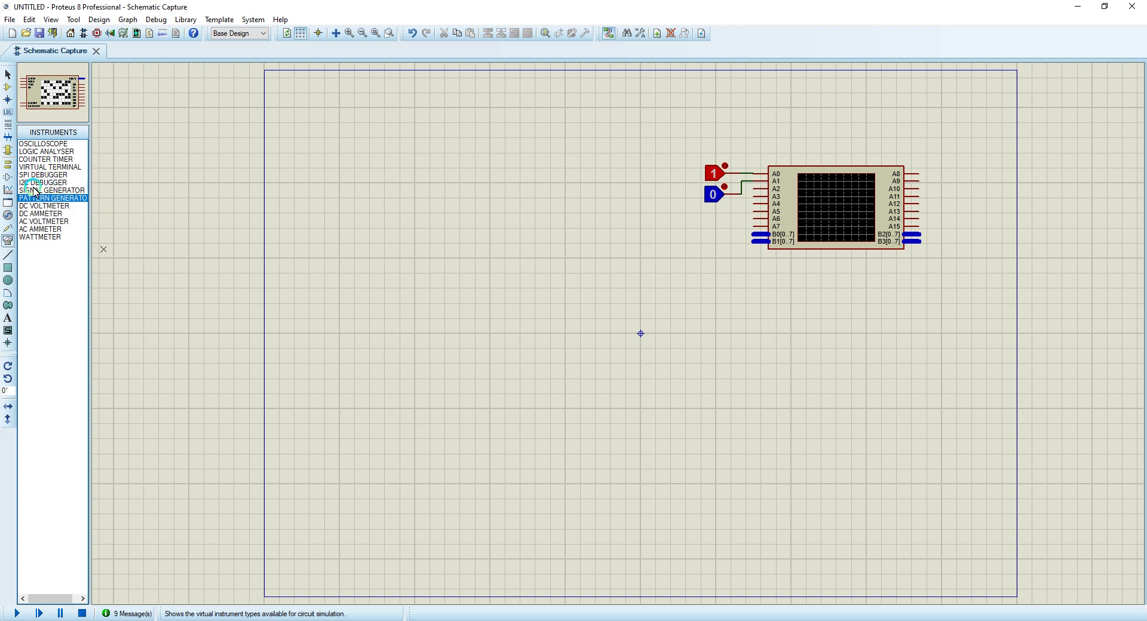
Preview the signal generator, I2C debugger, SPI debugger and virtual terminal among the available virtual instruments.
left_click(39, 190)
left_click(37, 182)
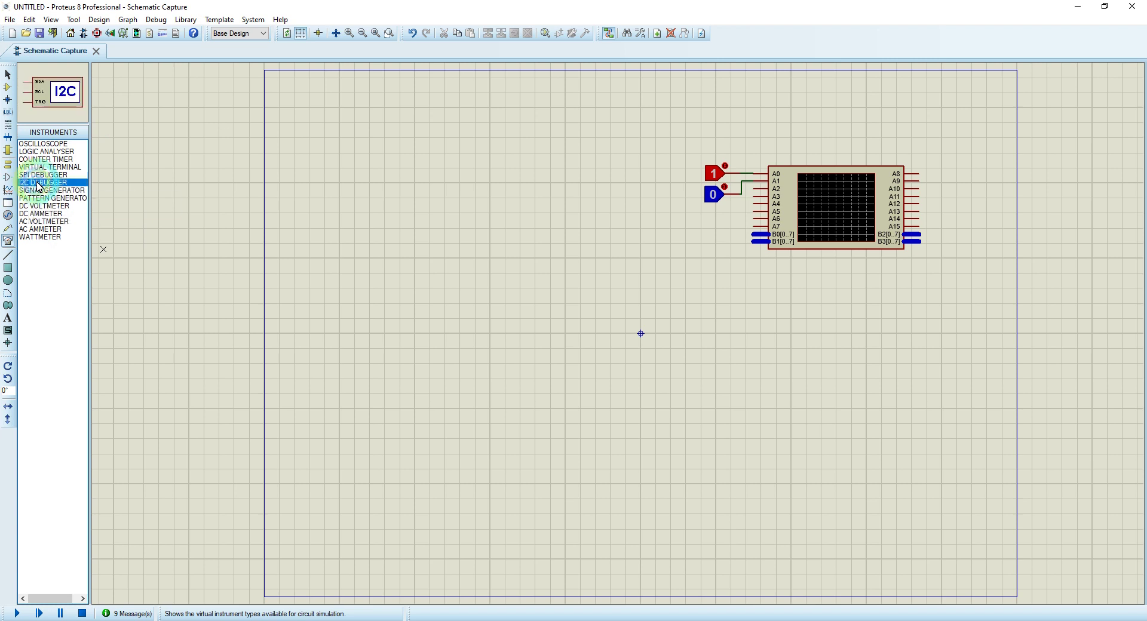
left_click(25, 176)
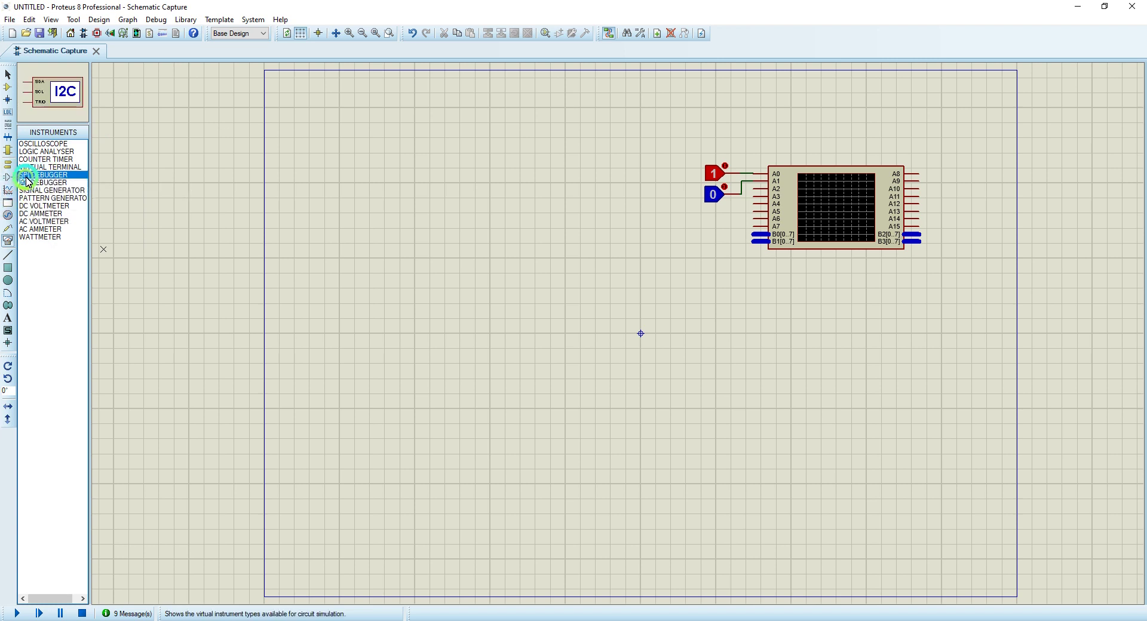
left_click(84, 169)
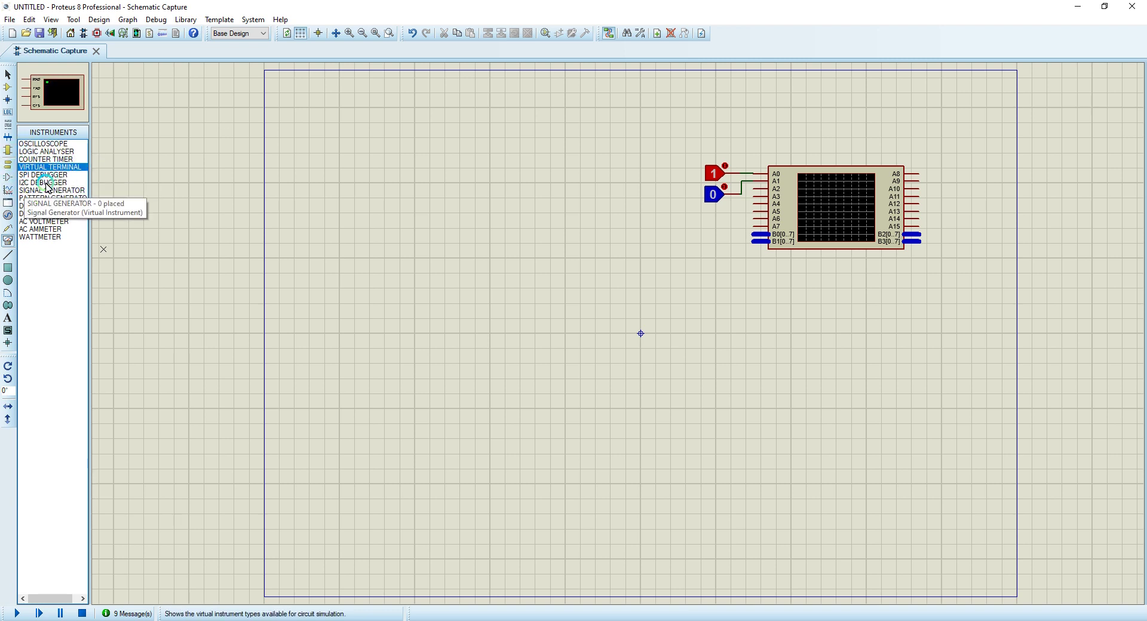
Place a wattmeter on the schematic, just above the sheet's centre and below the logic toggles.
left_click(42, 237)
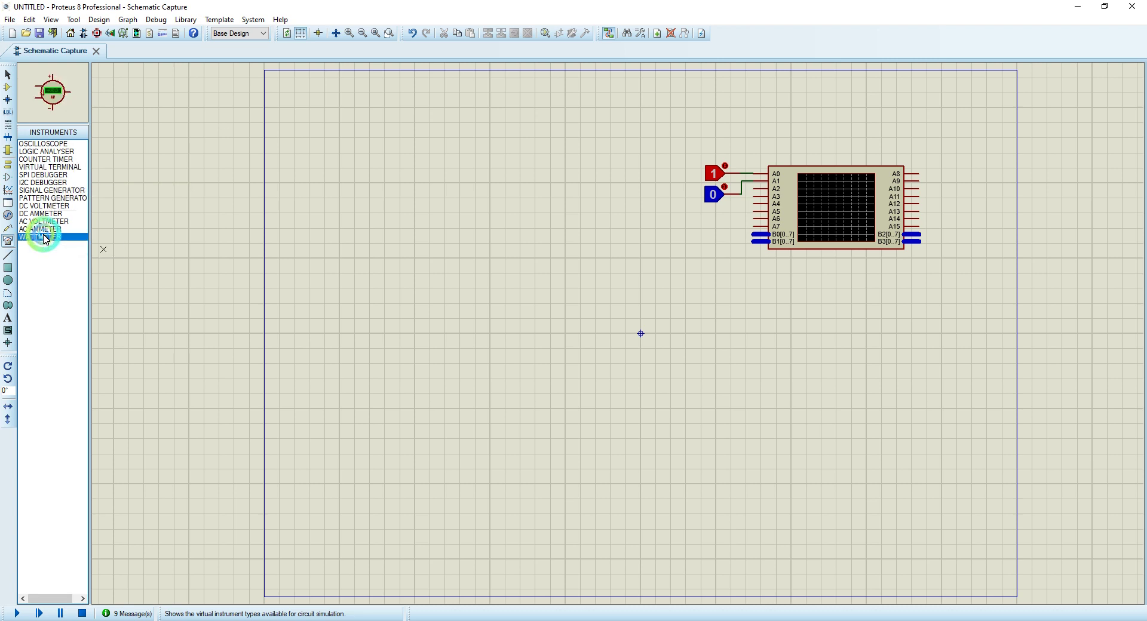
left_click(574, 284)
left_click(639, 301)
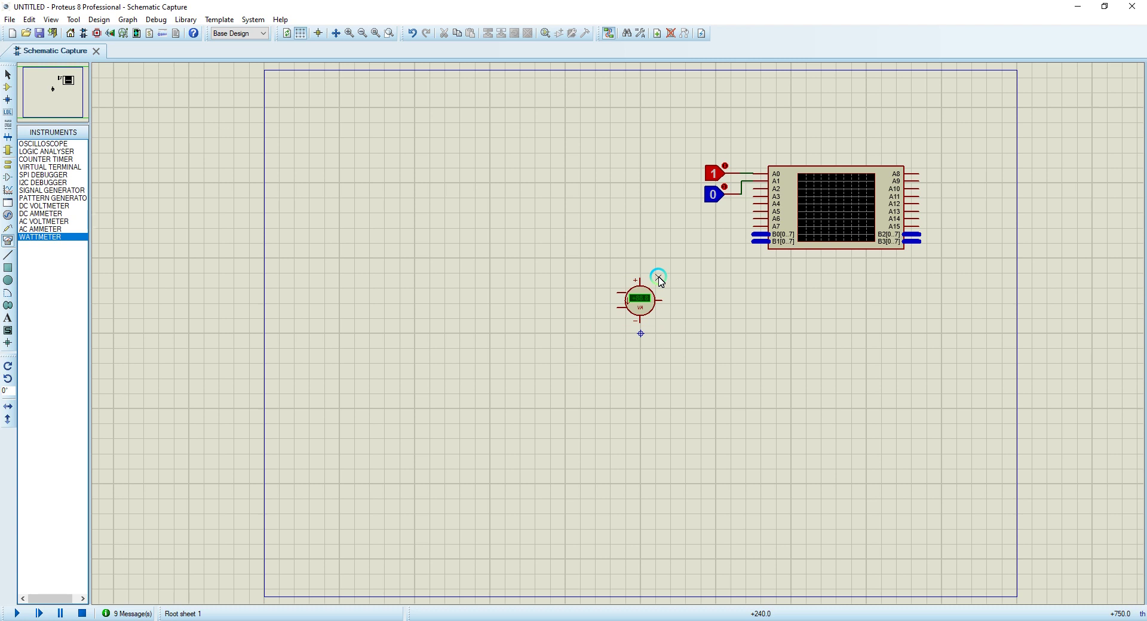
Examine the display range options in the wattmeter's component properties, and cancel without editing them.
left_click(646, 304)
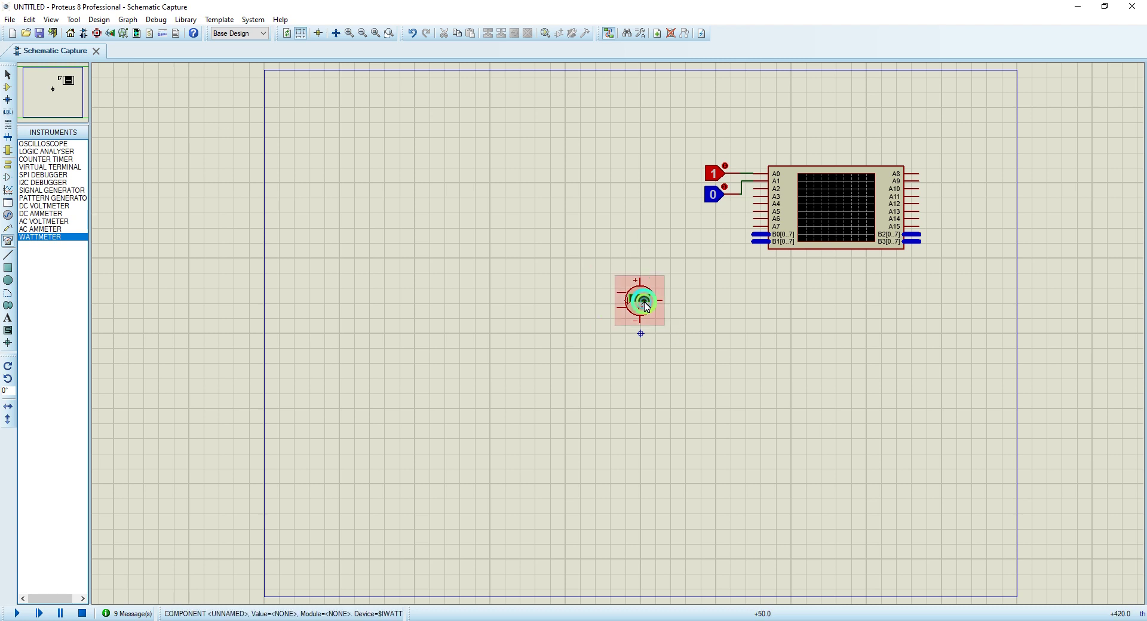
left_click(645, 306)
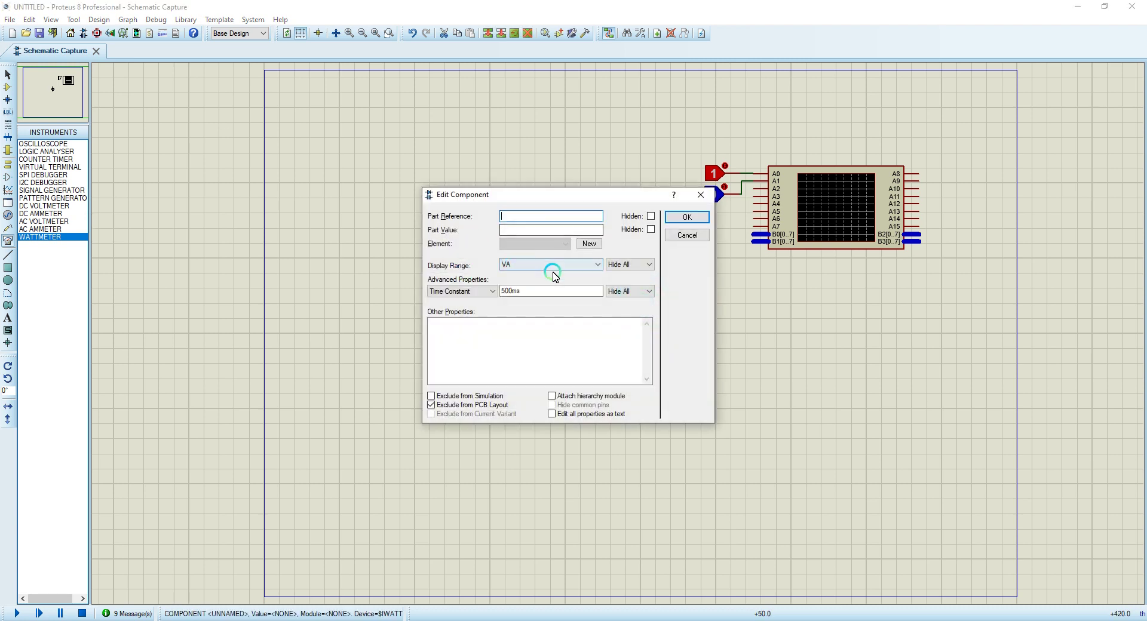
left_click(576, 268)
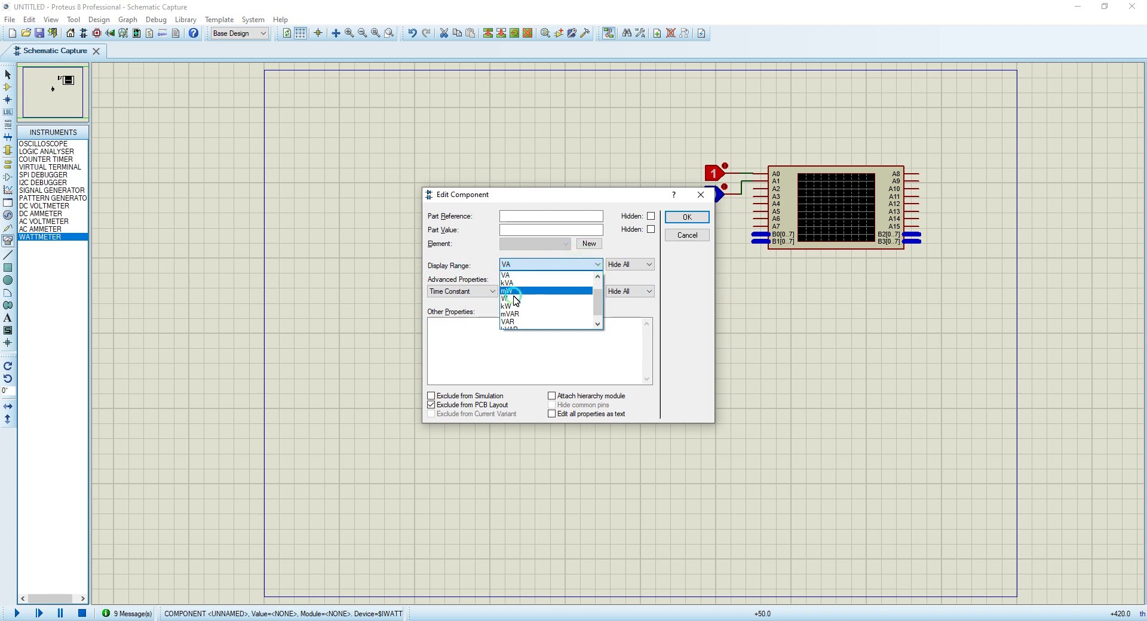
scroll(531, 286, "up", 1)
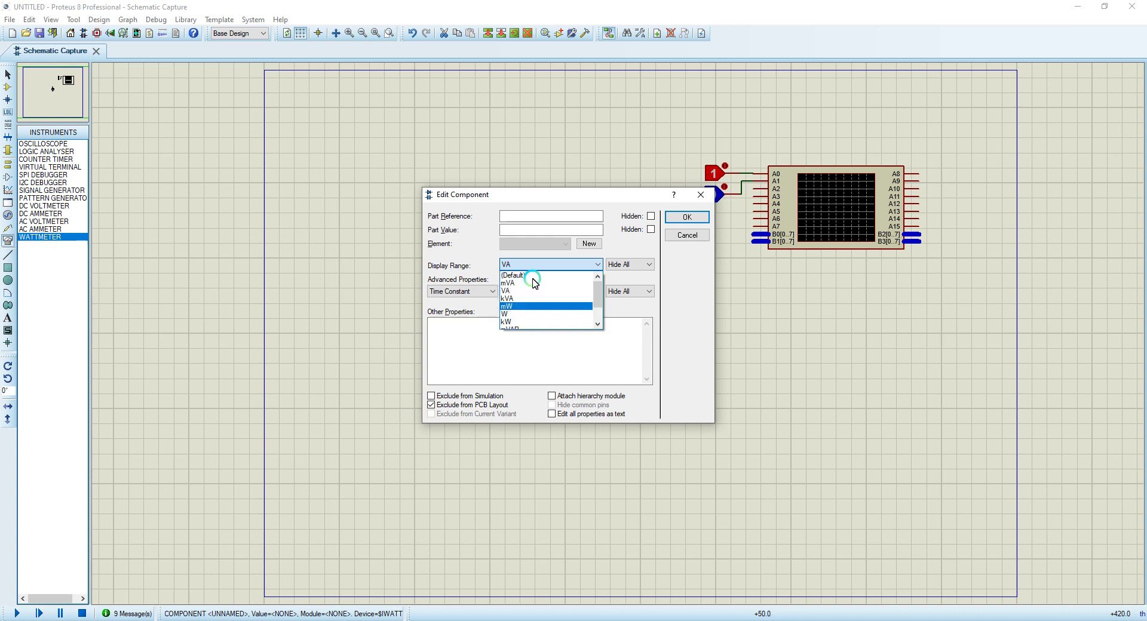
left_click(558, 210)
left_click(683, 238)
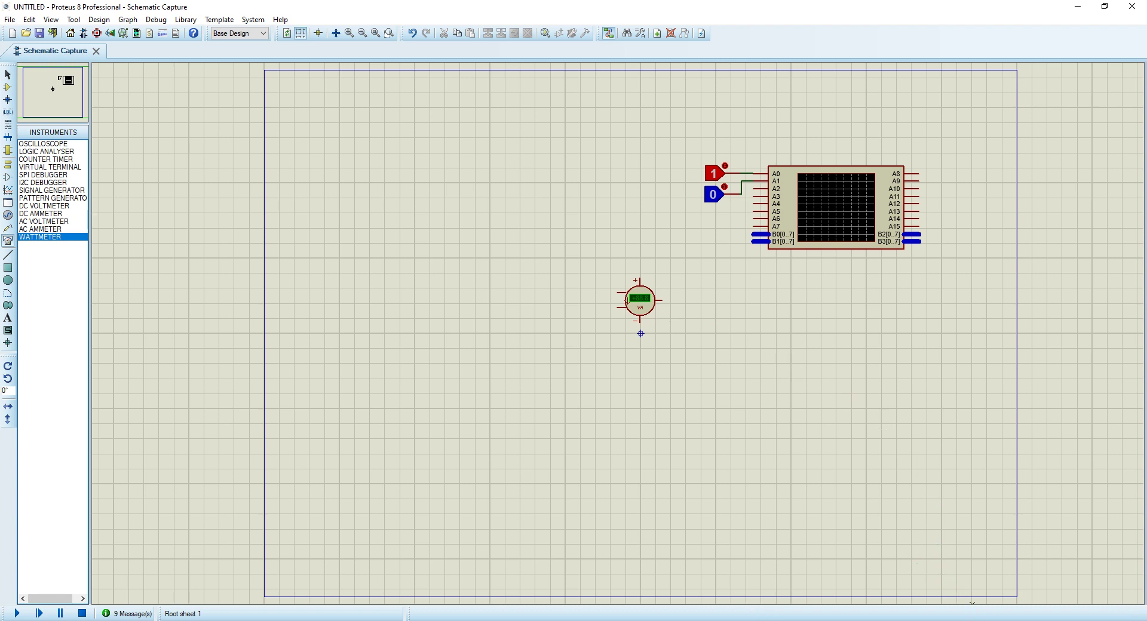
left_click(991, 620)
left_click(980, 587)
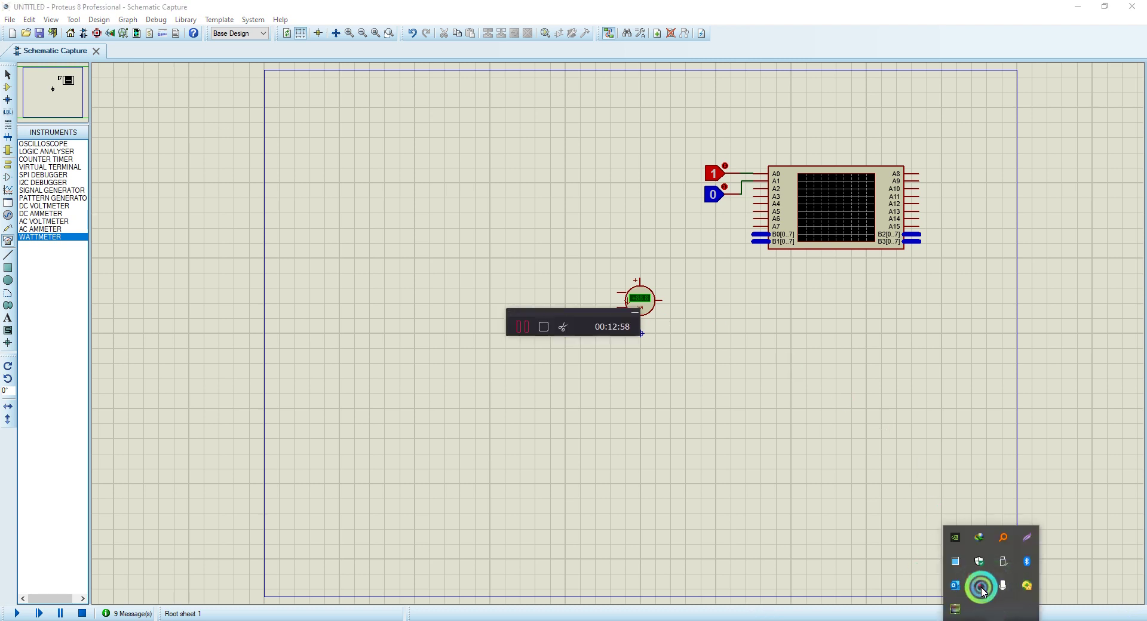